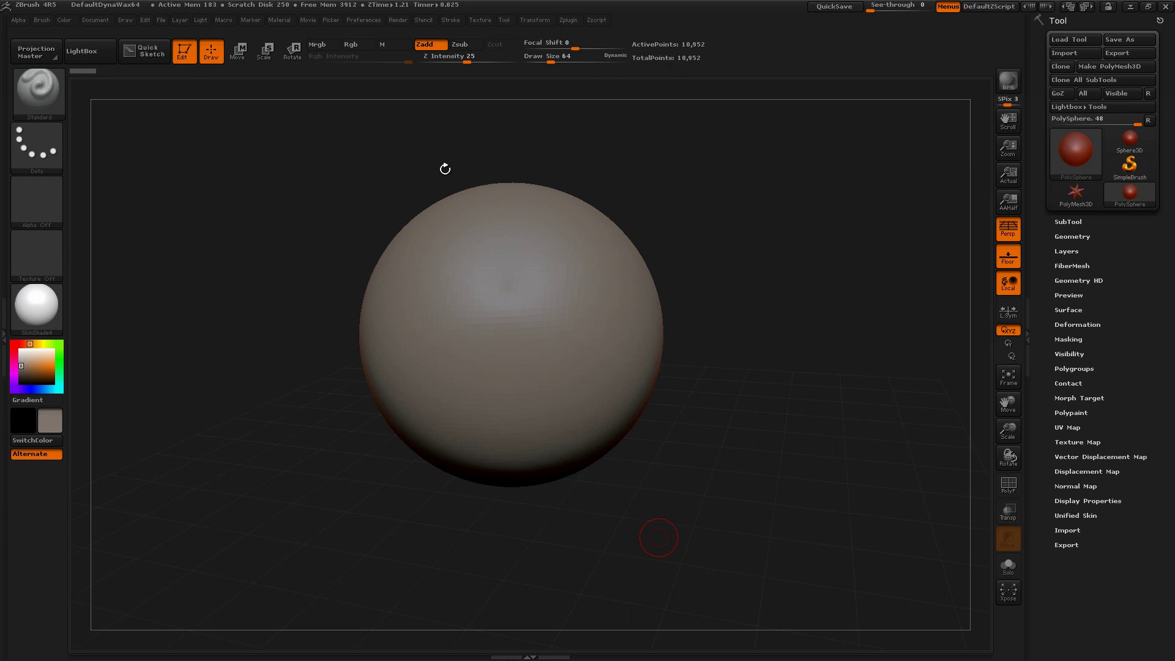
Step: Switch on Enable Customize in the Preferences Config settings
left_click(363, 20)
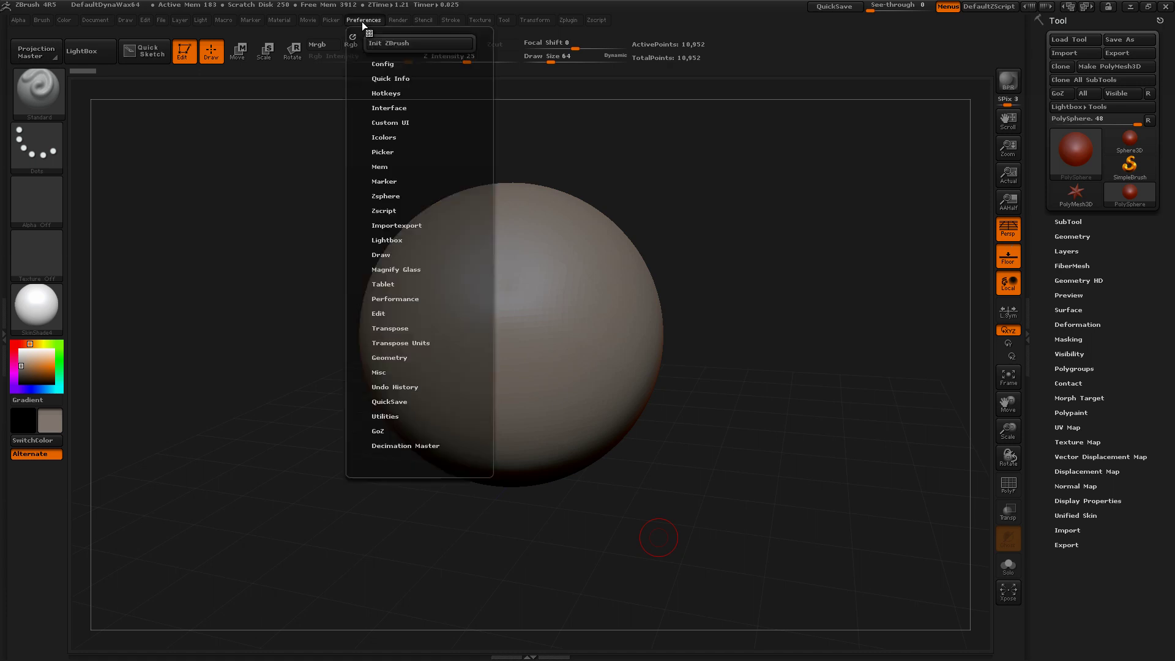
left_click(382, 64)
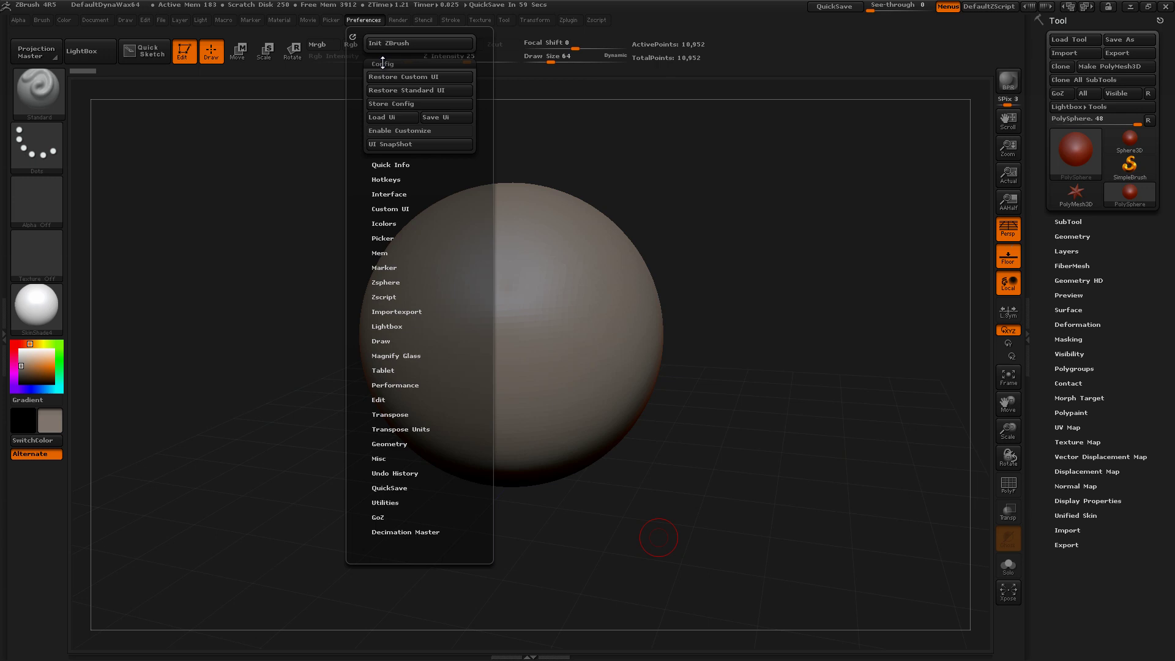
left_click(390, 209)
left_click(388, 109)
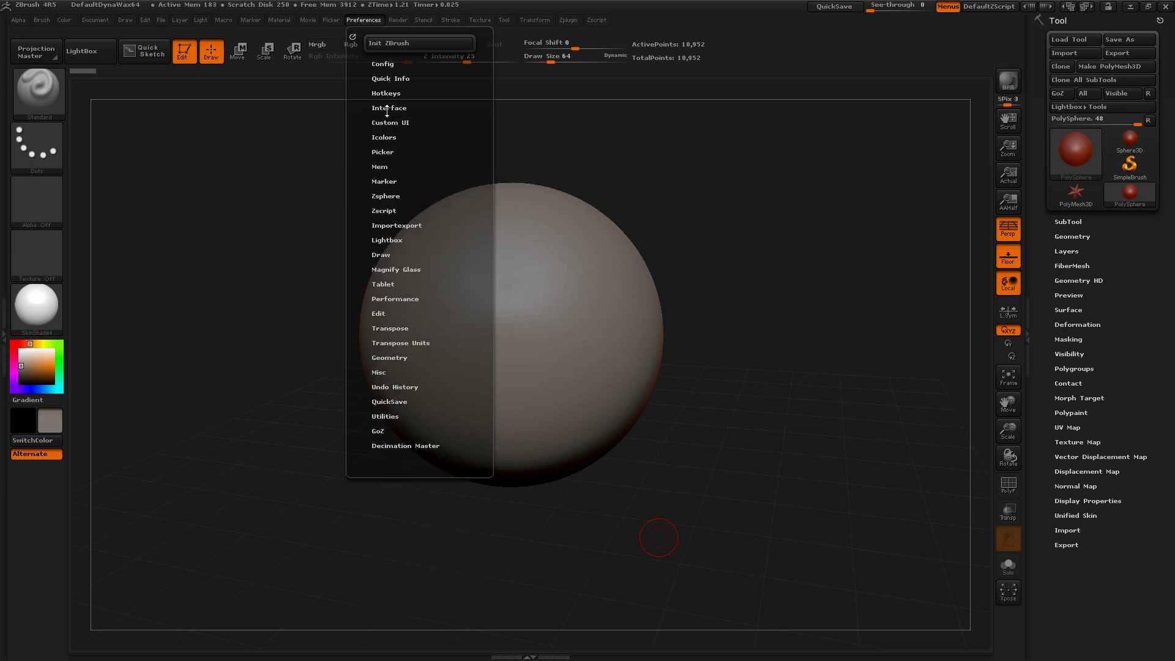
left_click(388, 109)
left_click(386, 63)
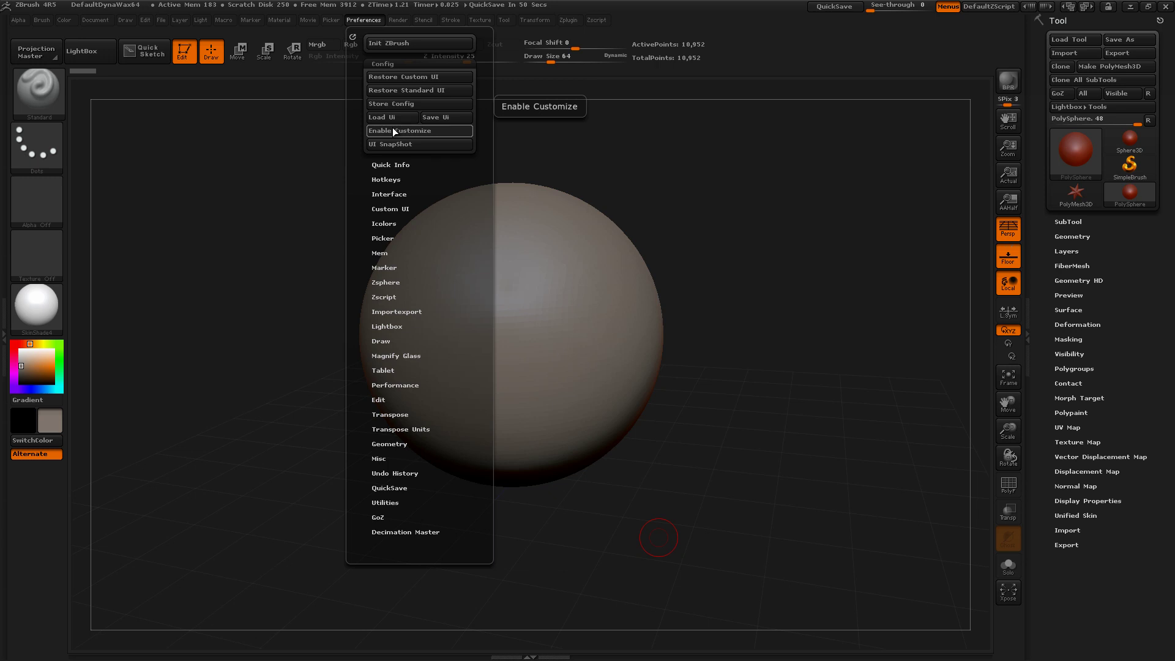
left_click(393, 129)
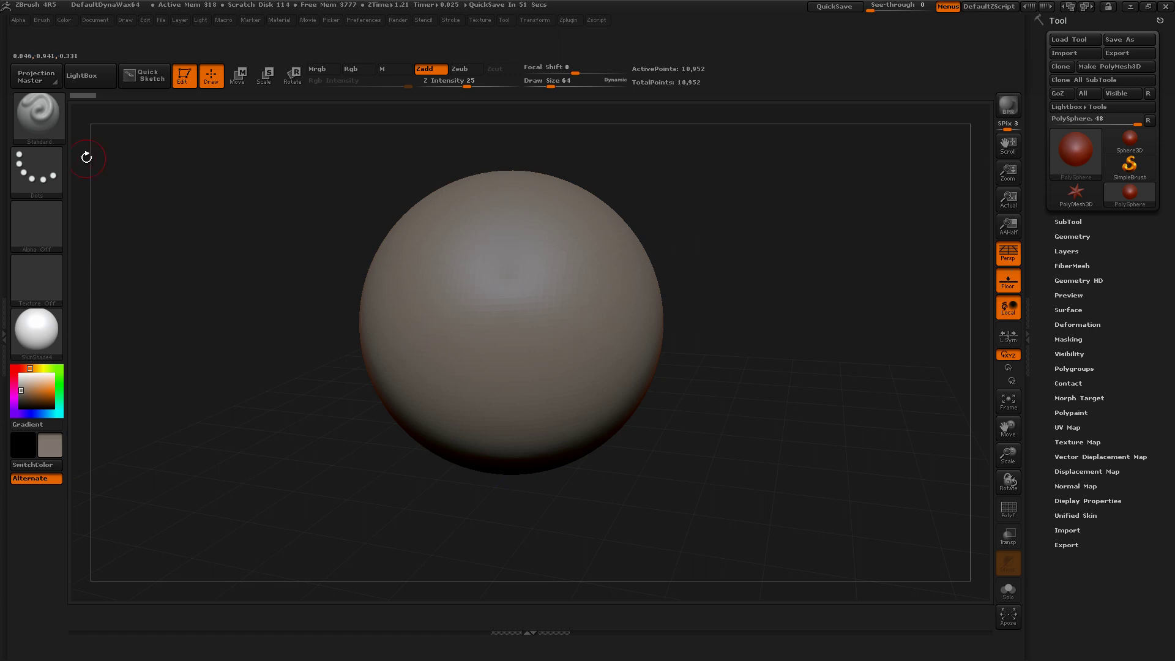
Step: Dock the Brush menu from the top bar into the right tray above Tool
left_click(41, 21)
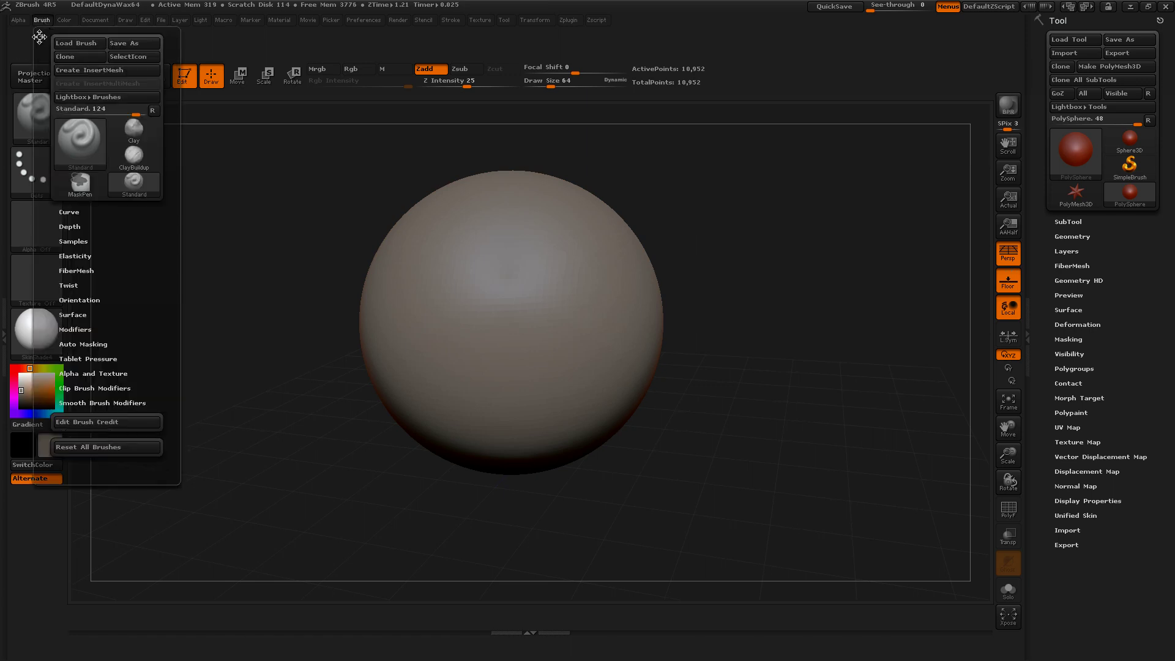
left_click(39, 37)
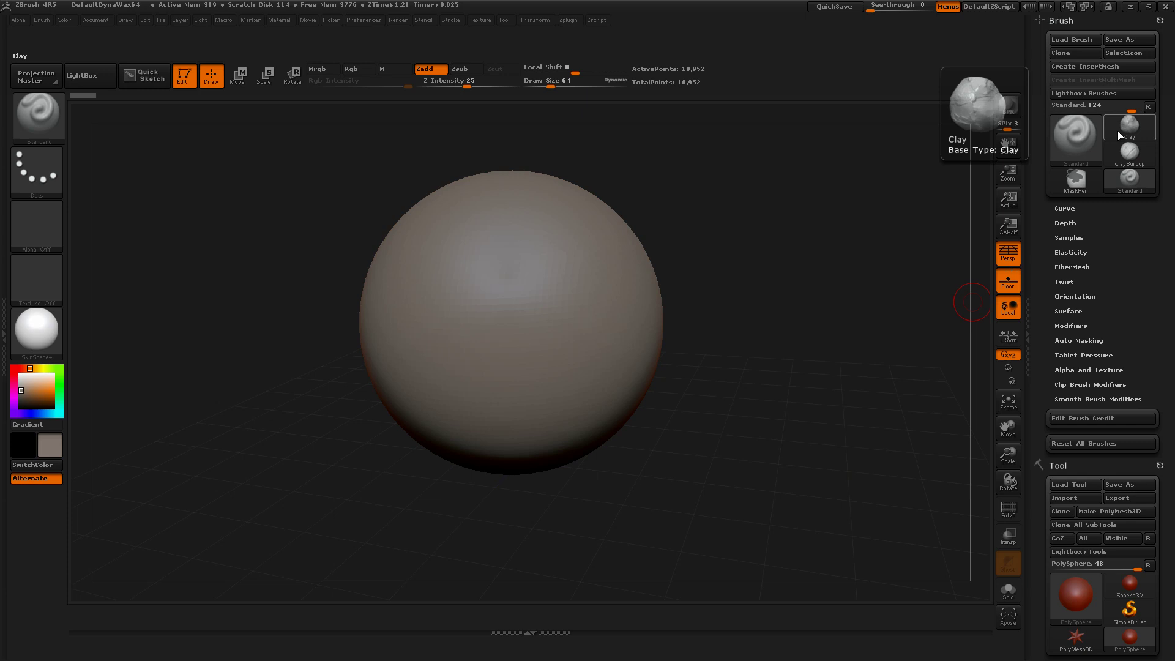
left_click(1078, 141)
Step: Load hPolish, Inflat and ClayTubes from the brush picker in turn
key("b")
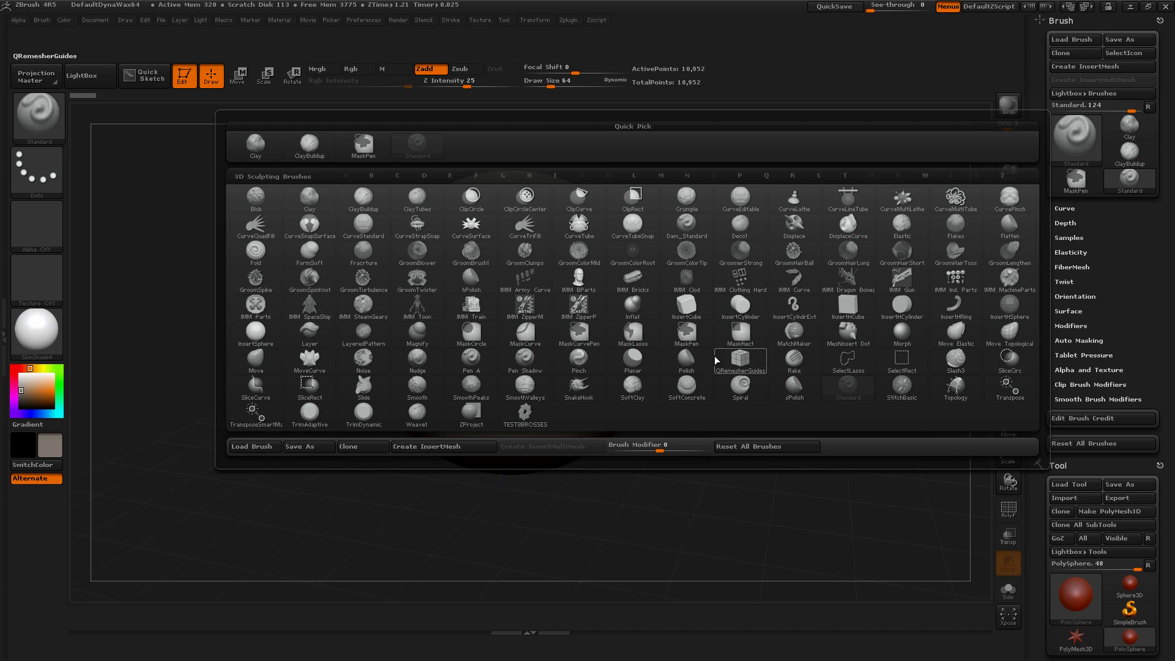
left_click(791, 387)
left_click(1071, 146)
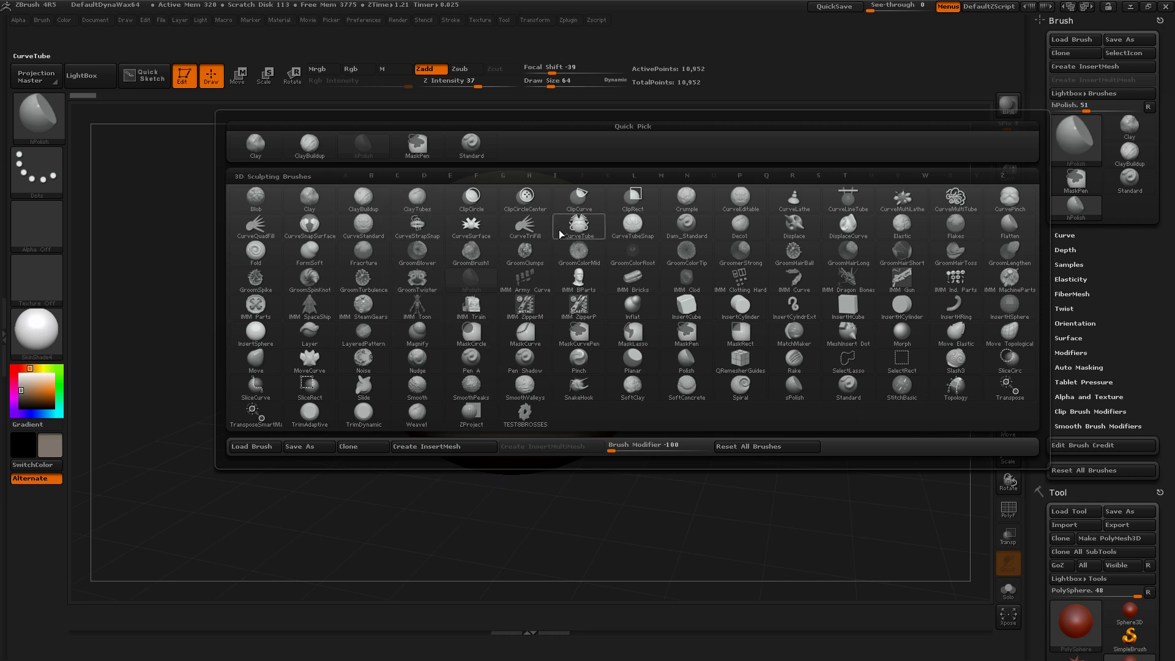
key("i")
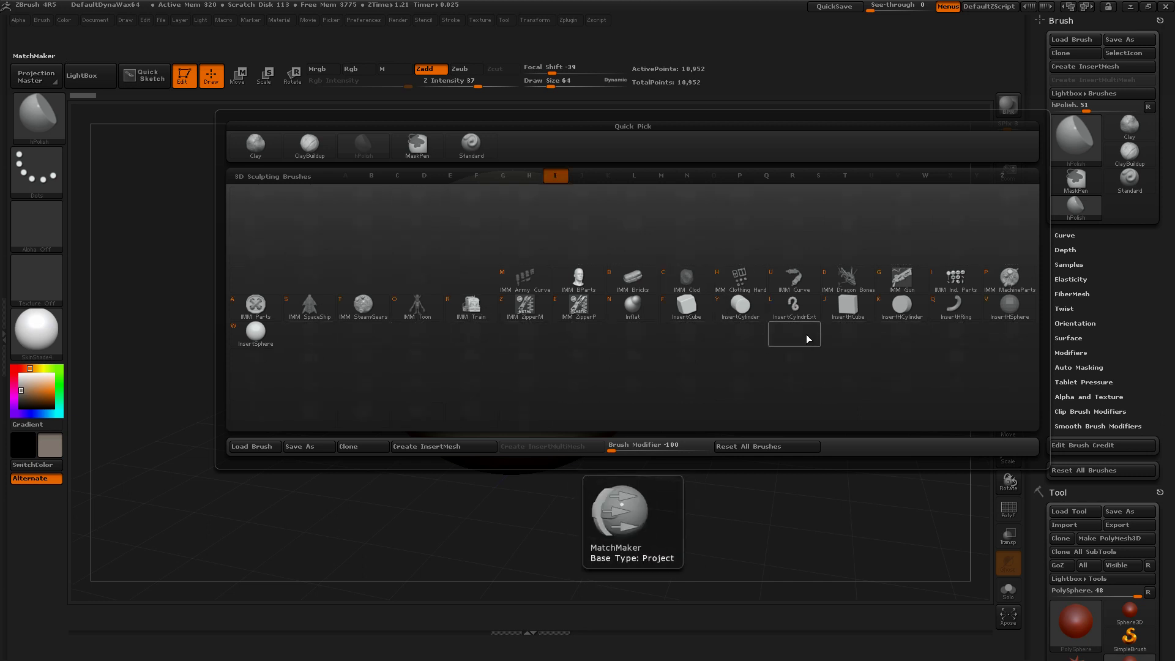
left_click(634, 304)
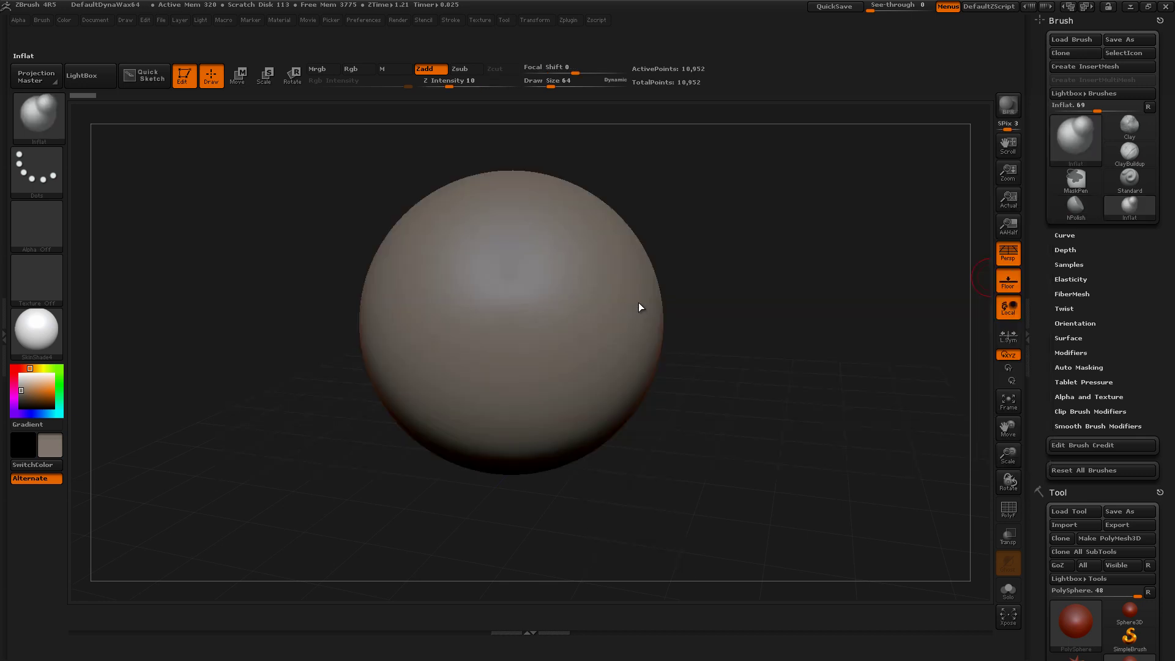
left_click(1075, 141)
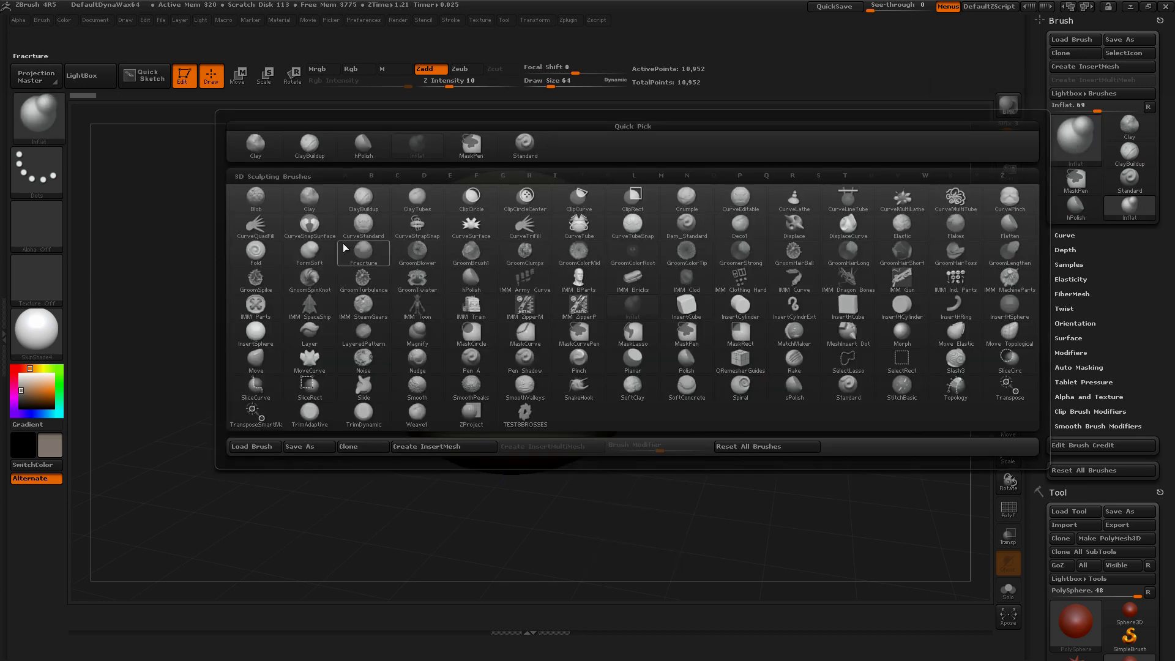
left_click(418, 198)
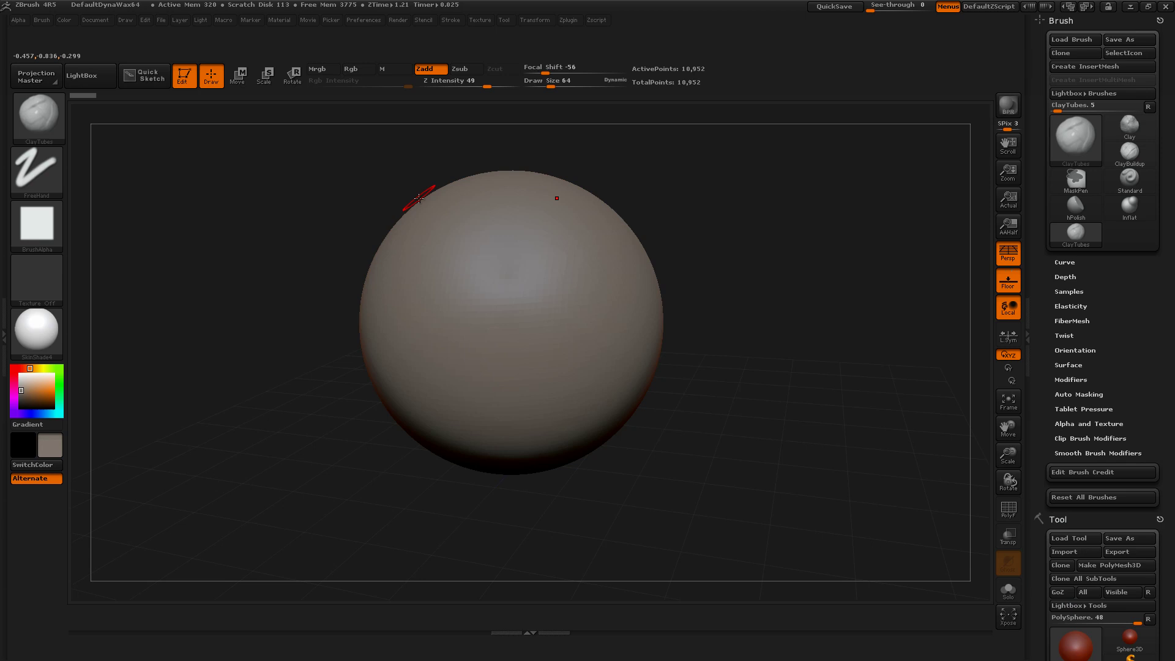
Step: Load Move, Rake and Pinch, leaving Pinch as the current brush
left_click(1070, 145)
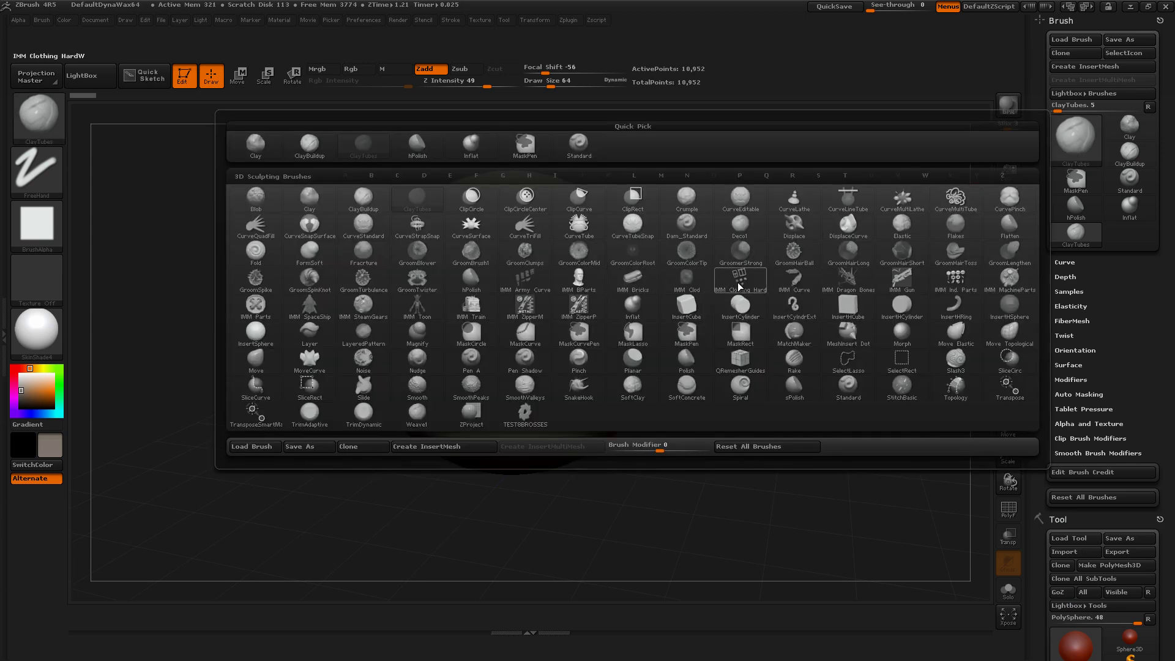
left_click(256, 358)
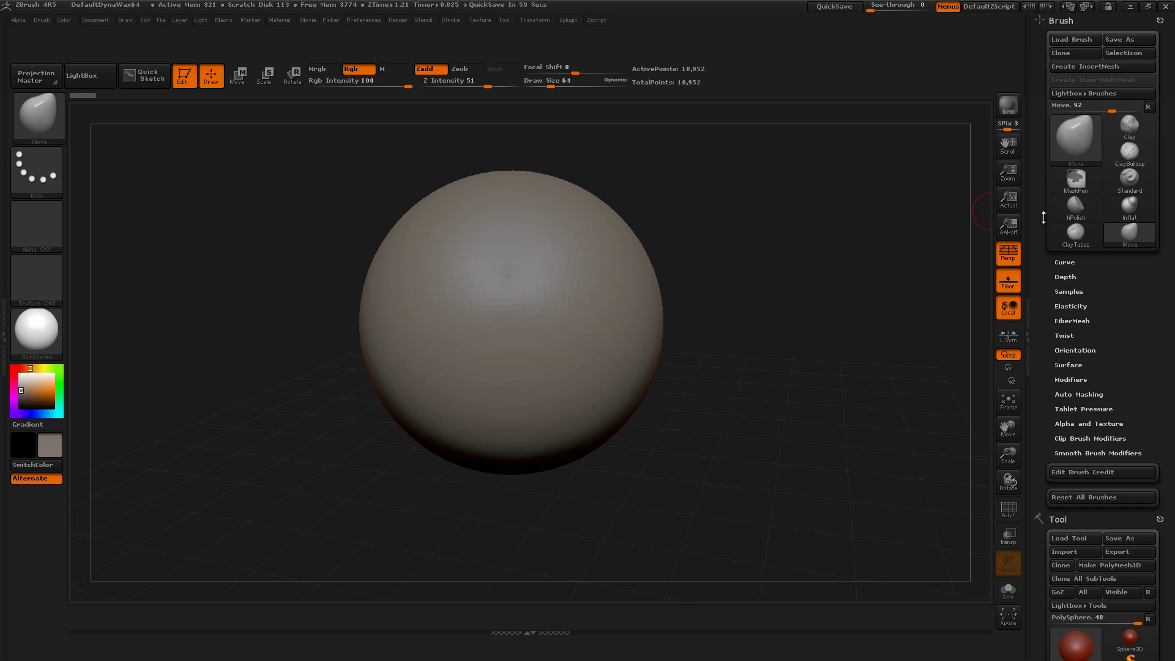
left_click(1070, 150)
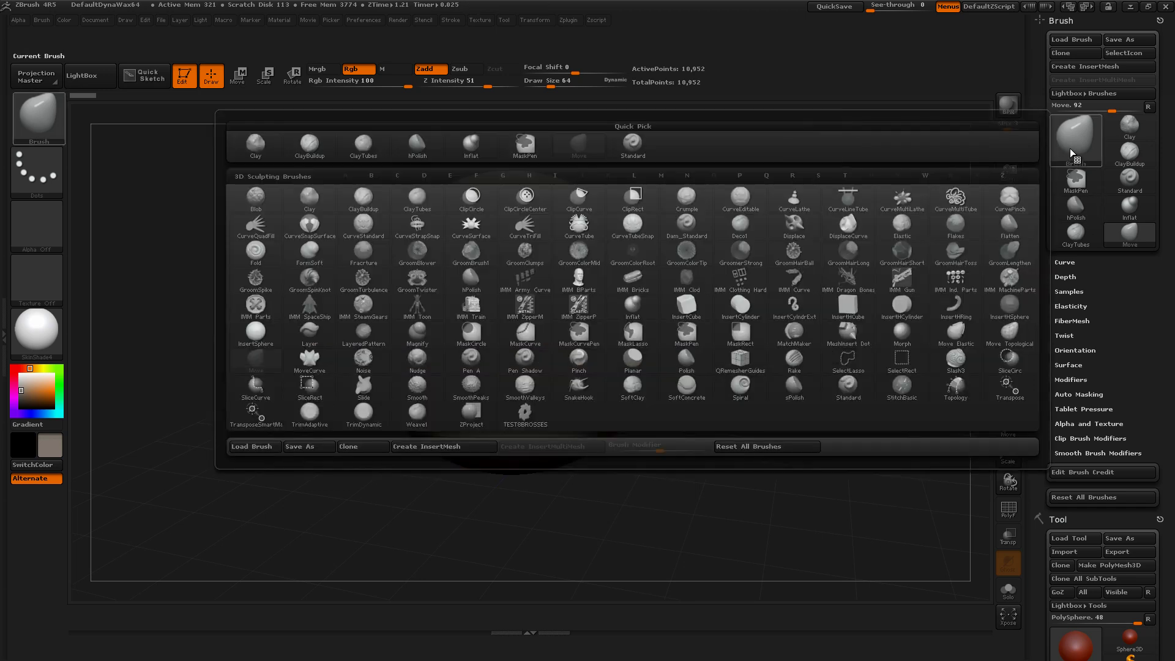
key("r")
left_click(1070, 150)
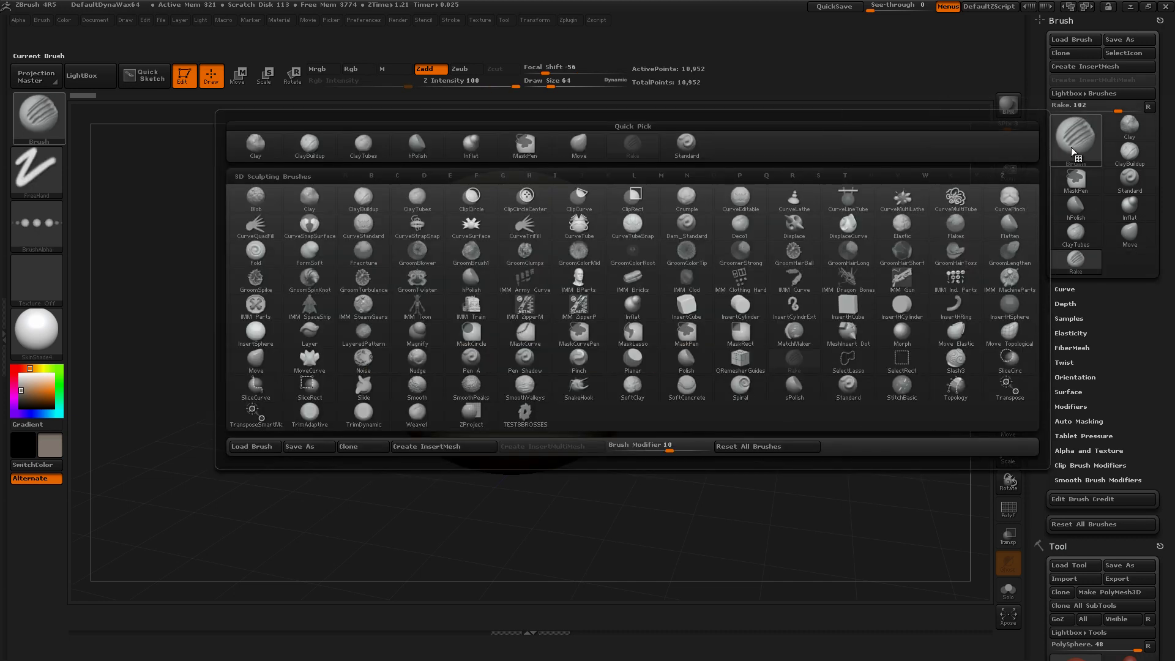
key("p")
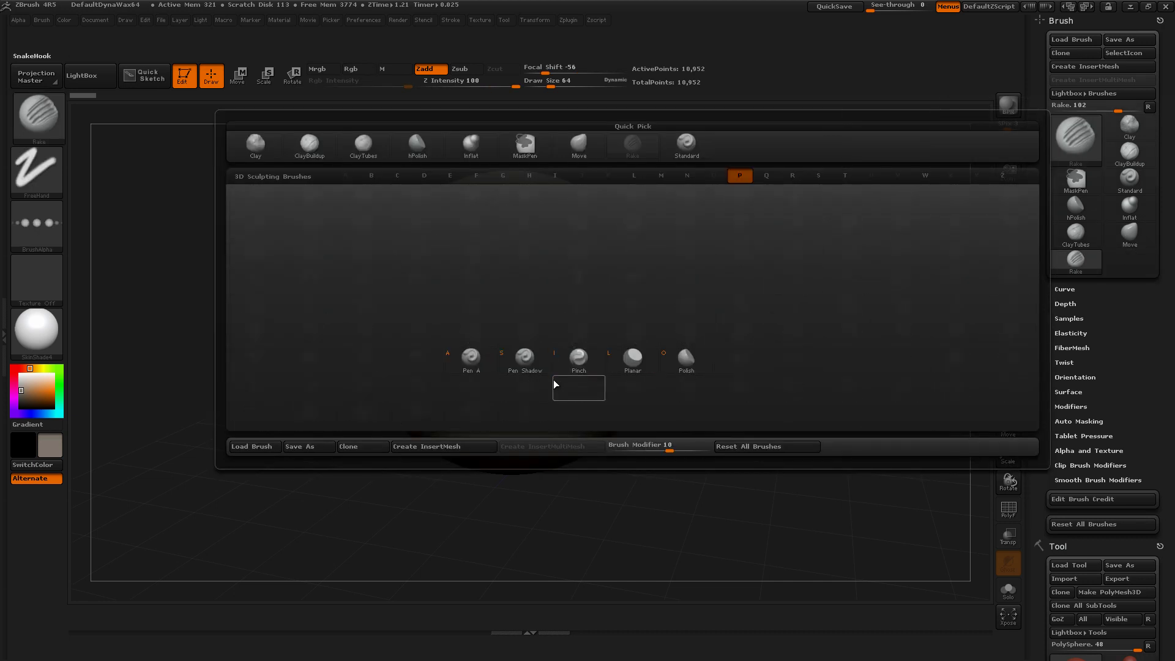
left_click(579, 358)
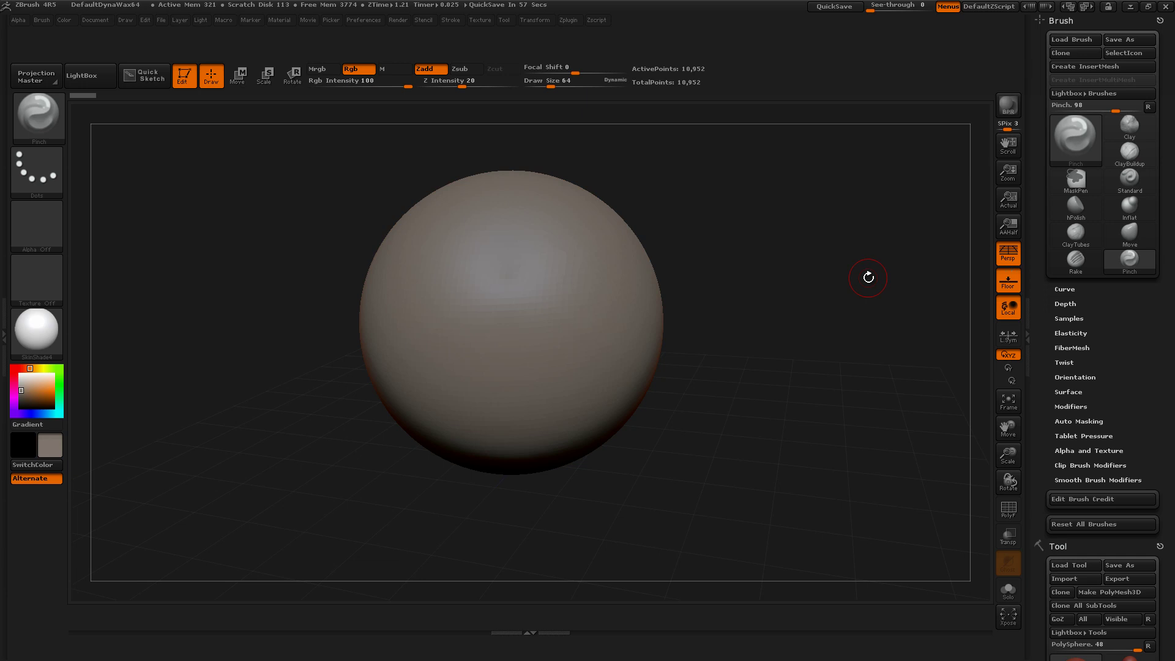
left_click(362, 20)
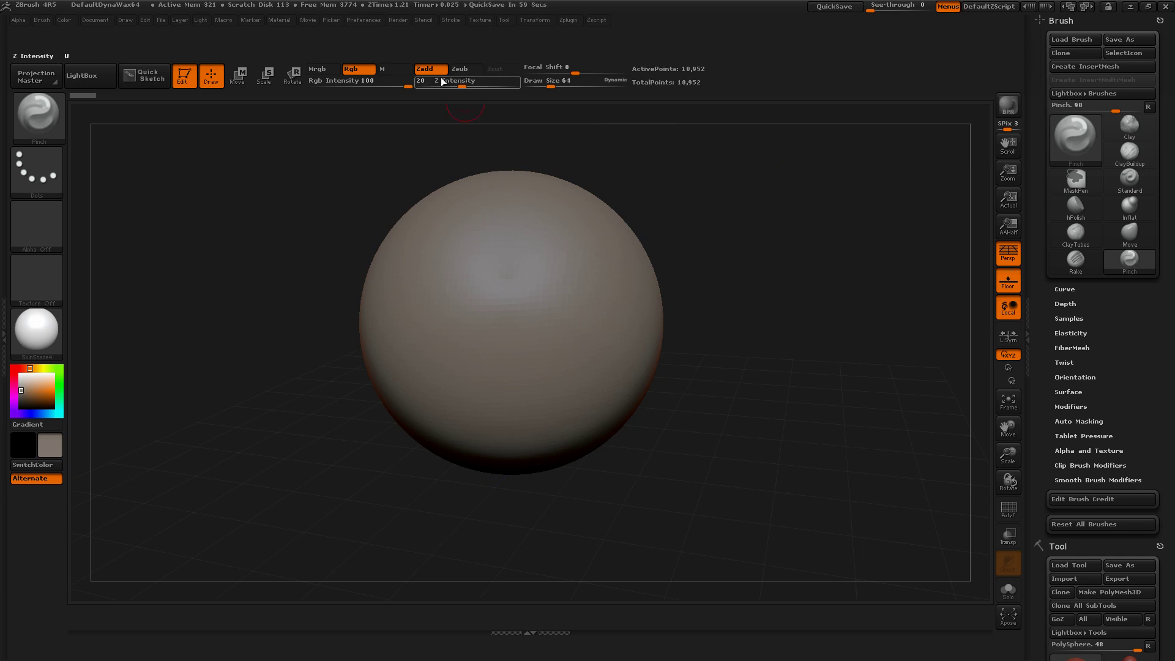
left_click(367, 20)
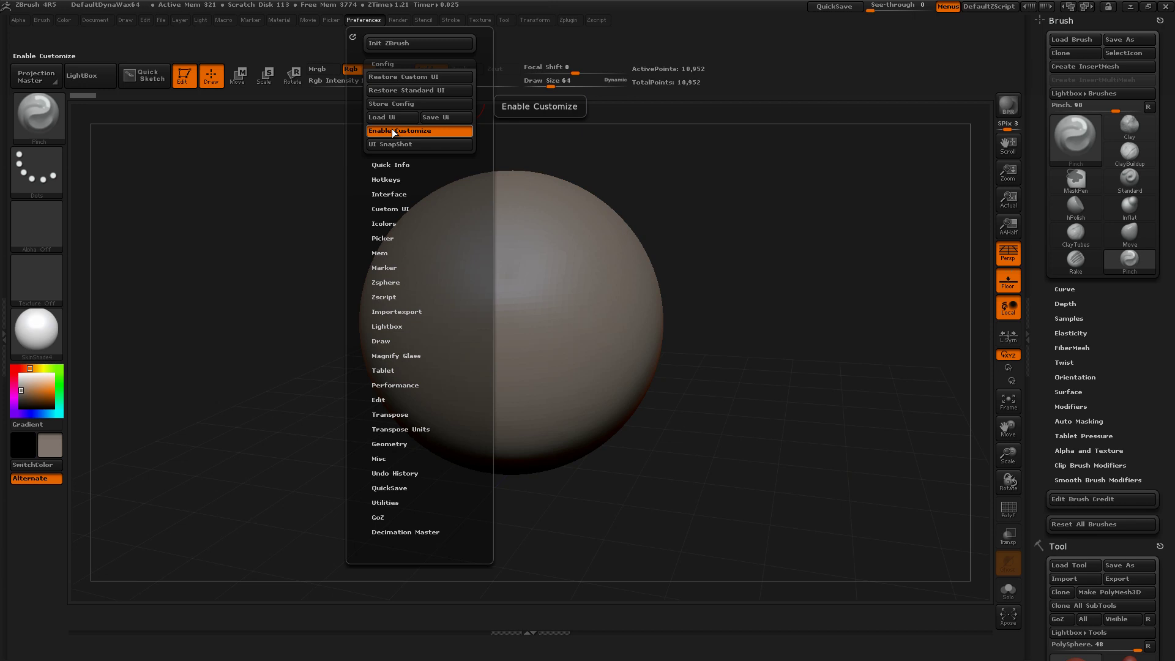
Step: Ctrl+Alt-drag Clay and ClayTubes brush buttons onto the bottom custom shelf
key("ctrl")
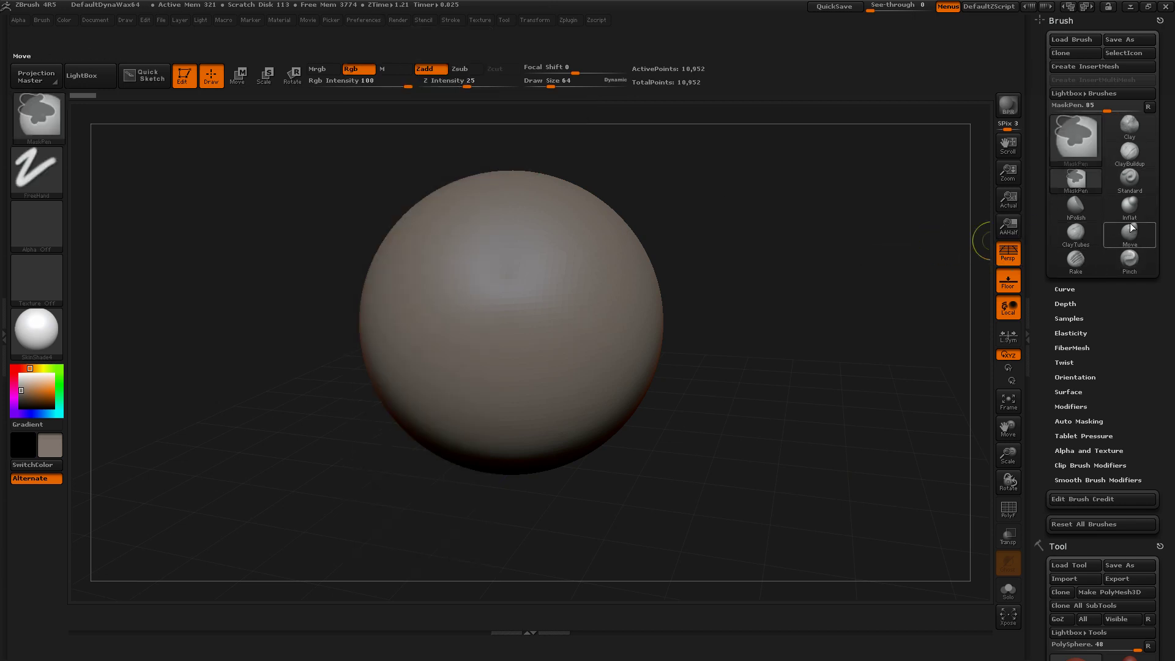
mouse_move(1129, 125)
left_mouse_down()
mouse_move(979, 156)
mouse_move(1019, 285)
mouse_move(787, 419)
left_mouse_up()
mouse_move(924, 318)
left_mouse_down()
mouse_move(881, 285)
mouse_move(932, 225)
left_mouse_up()
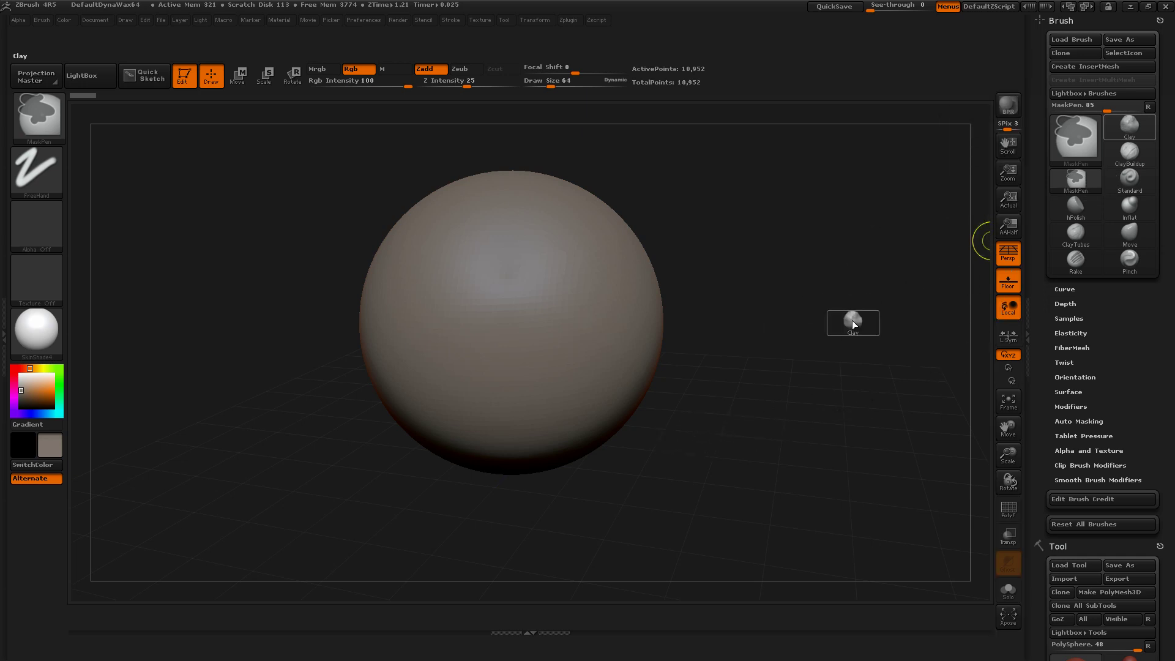
mouse_move(852, 320)
left_mouse_down()
mouse_move(196, 642)
mouse_move(91, 601)
mouse_move(121, 634)
mouse_move(100, 607)
mouse_move(121, 617)
mouse_move(94, 615)
left_mouse_up()
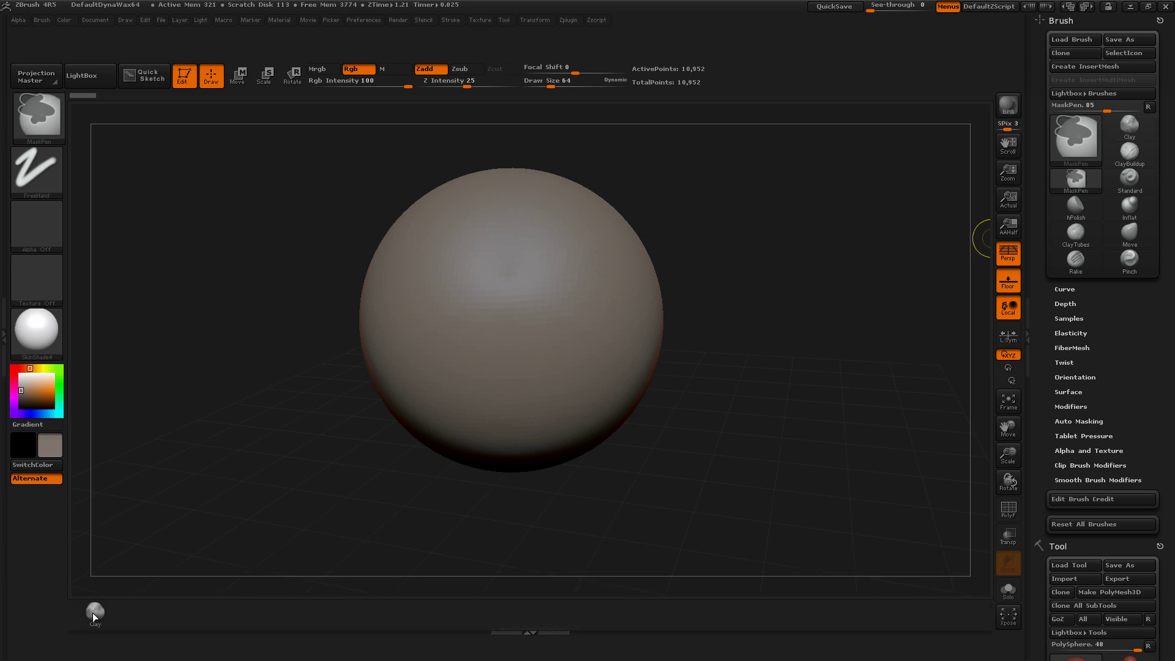
left_click(93, 615)
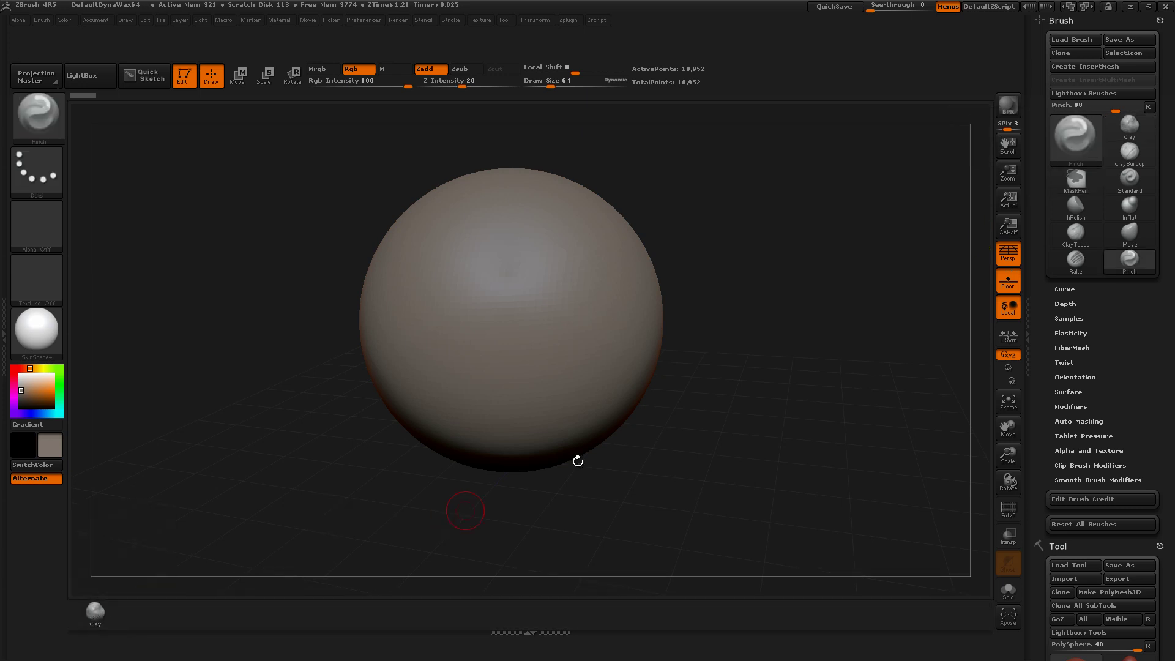
left_click(1076, 171)
mouse_move(1081, 237)
left_mouse_down()
mouse_move(189, 618)
mouse_move(158, 618)
left_mouse_up()
left_click(1130, 258)
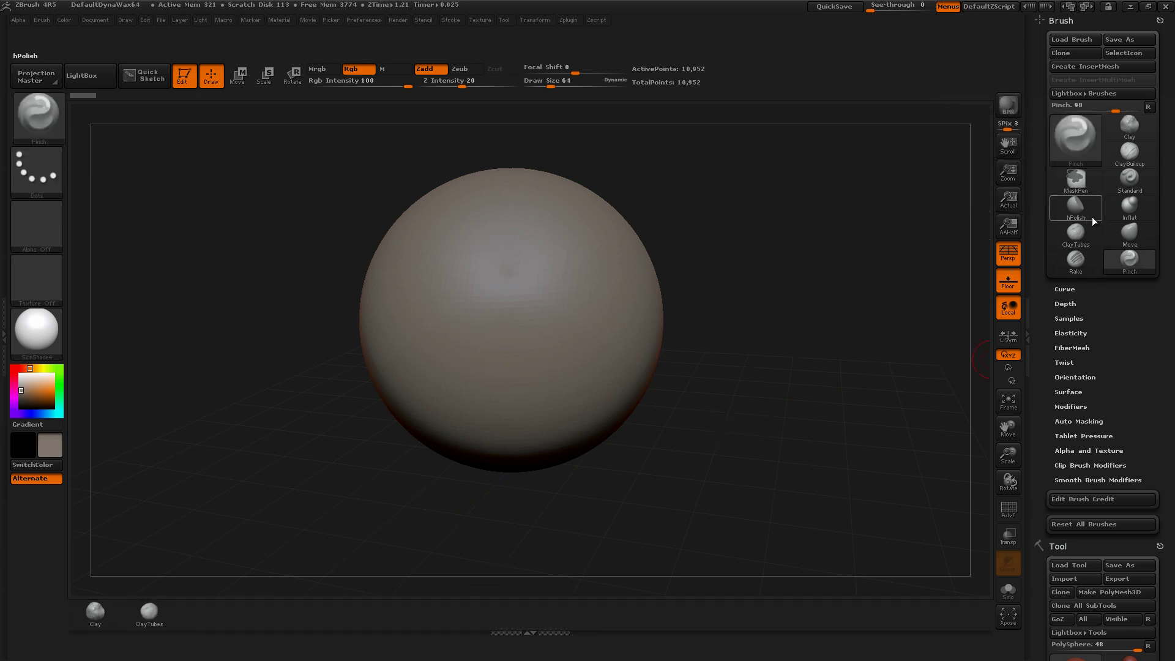
Step: Add ClayBuildup and Standard brush buttons to the custom shelf
left_click(1130, 151)
left_click_drag(1129, 151, 274, 561, "ctrl+alt")
left_click_drag(210, 602, 200, 603, "ctrl+alt")
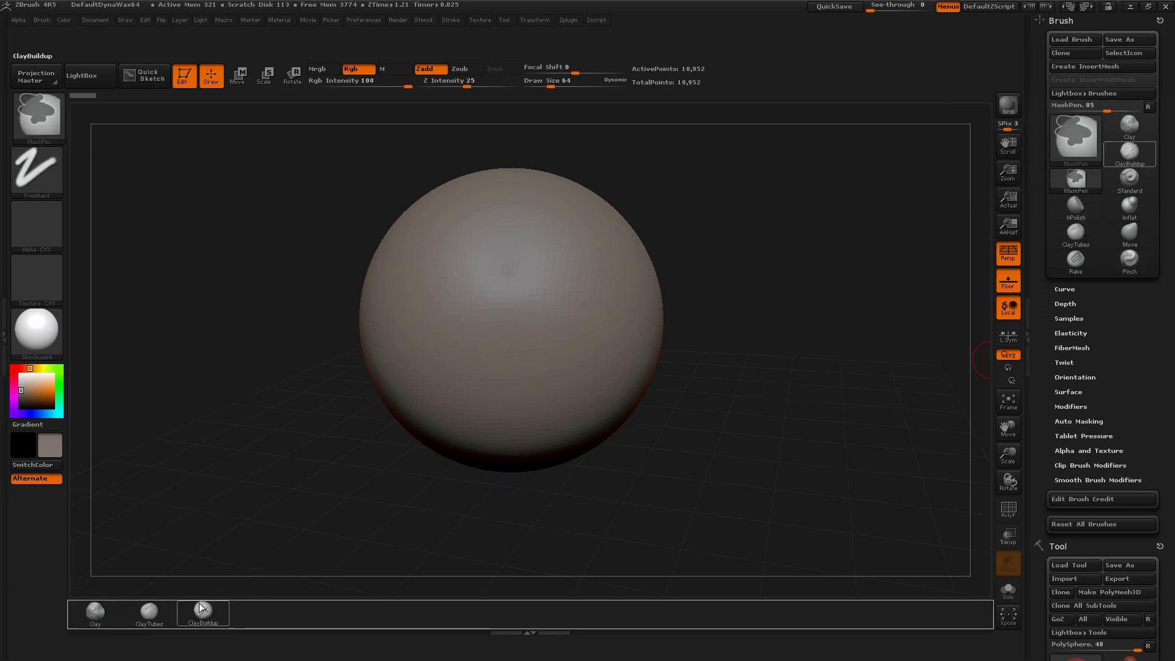
left_click_drag(1130, 181, 262, 613, "ctrl+alt")
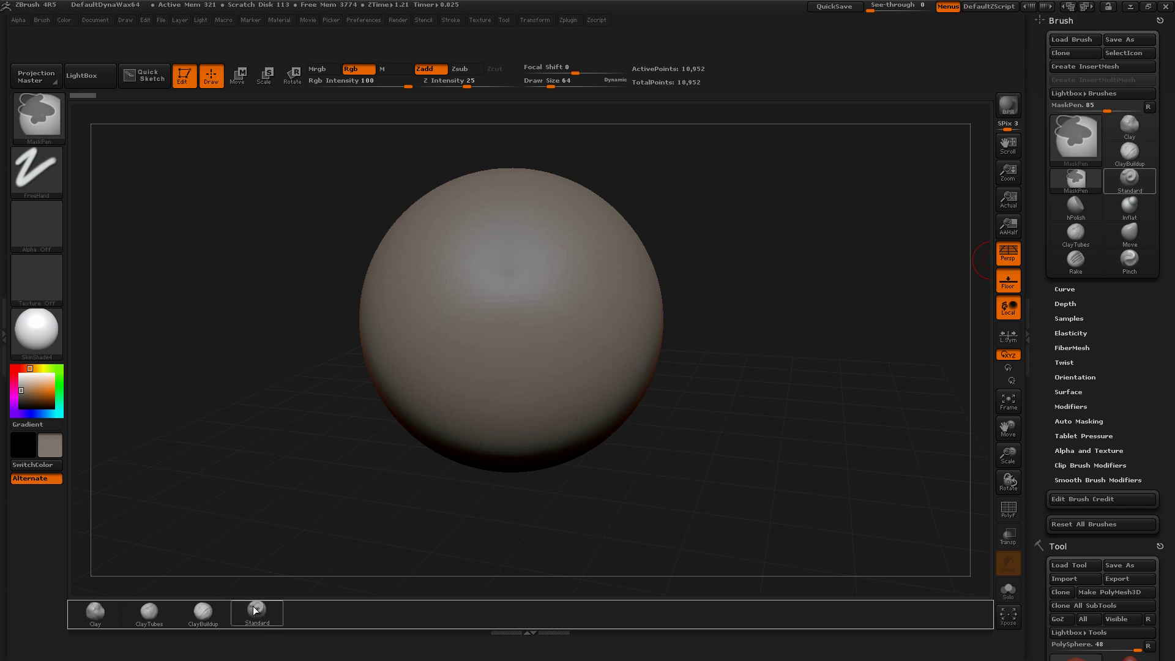
key("b")
key("p")
key("i")
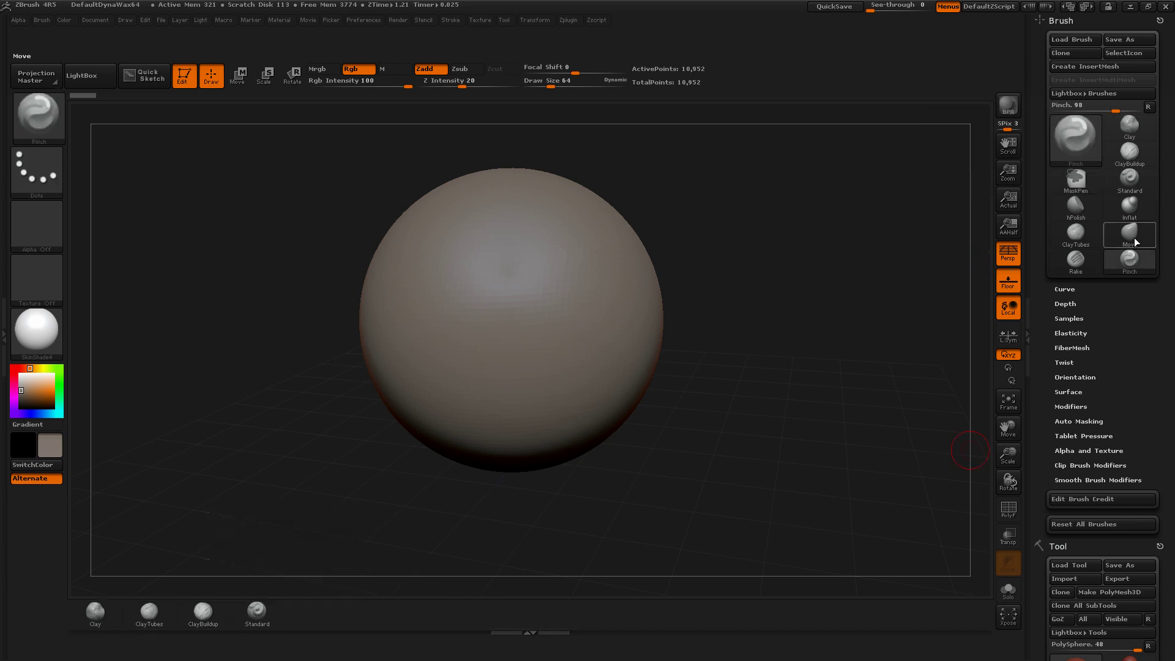
Step: Add Rake, hPolish, Move and Inflat to the shelf, then close the Brush palette
mouse_move(1075, 260)
left_mouse_down("ctrl+alt")
mouse_move(651, 560)
mouse_move(327, 617)
left_mouse_up("ctrl+alt")
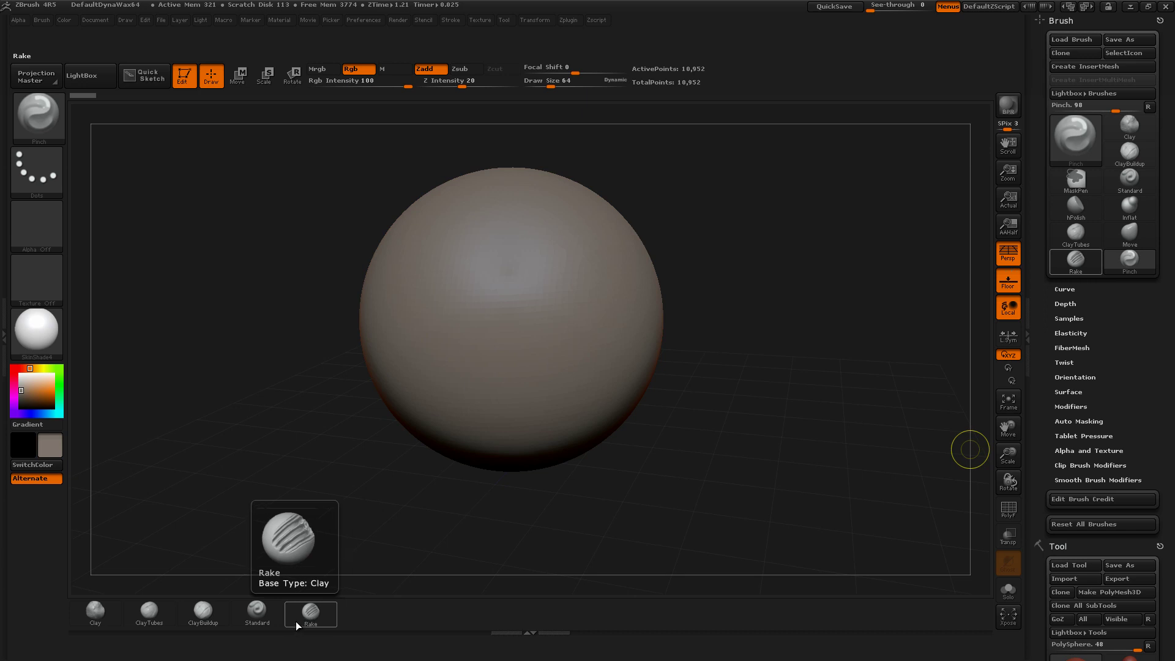
mouse_move(311, 611)
left_mouse_down("ctrl+alt")
mouse_move(336, 608)
mouse_move(311, 611)
left_mouse_up("ctrl+alt")
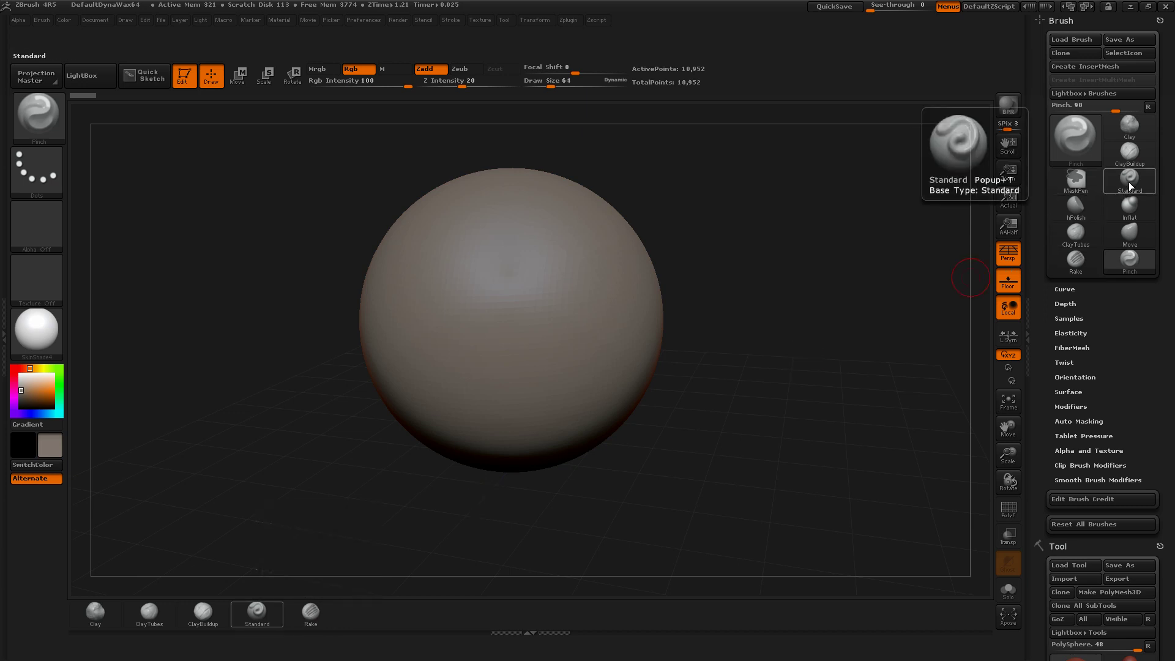
left_click_drag(1132, 184, 1133, 181, "ctrl+alt")
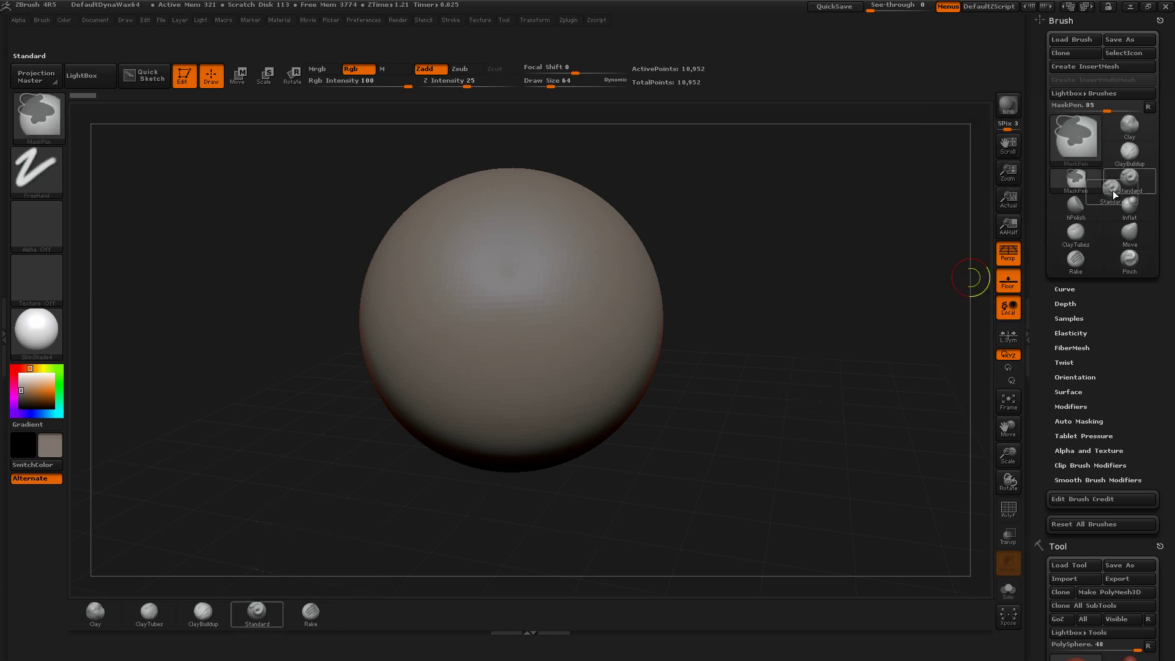
left_click_drag(1076, 205, 364, 612, "ctrl+alt")
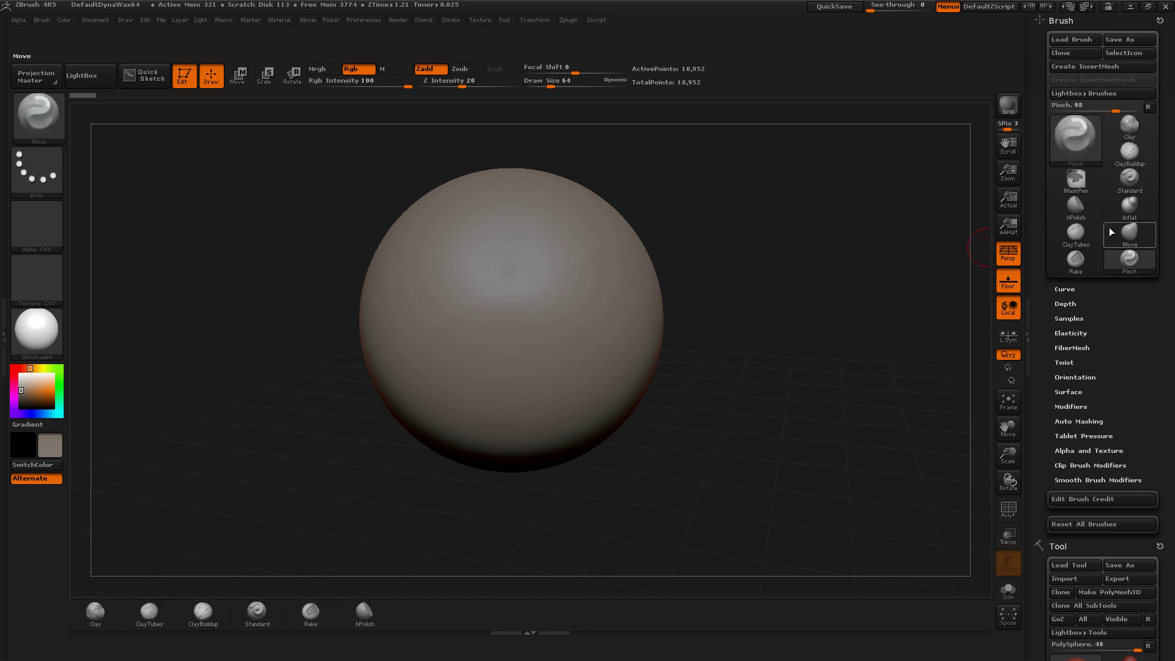
mouse_move(1130, 233)
left_mouse_down("ctrl+alt")
mouse_move(1035, 302)
mouse_move(418, 612)
left_mouse_up("ctrl+alt")
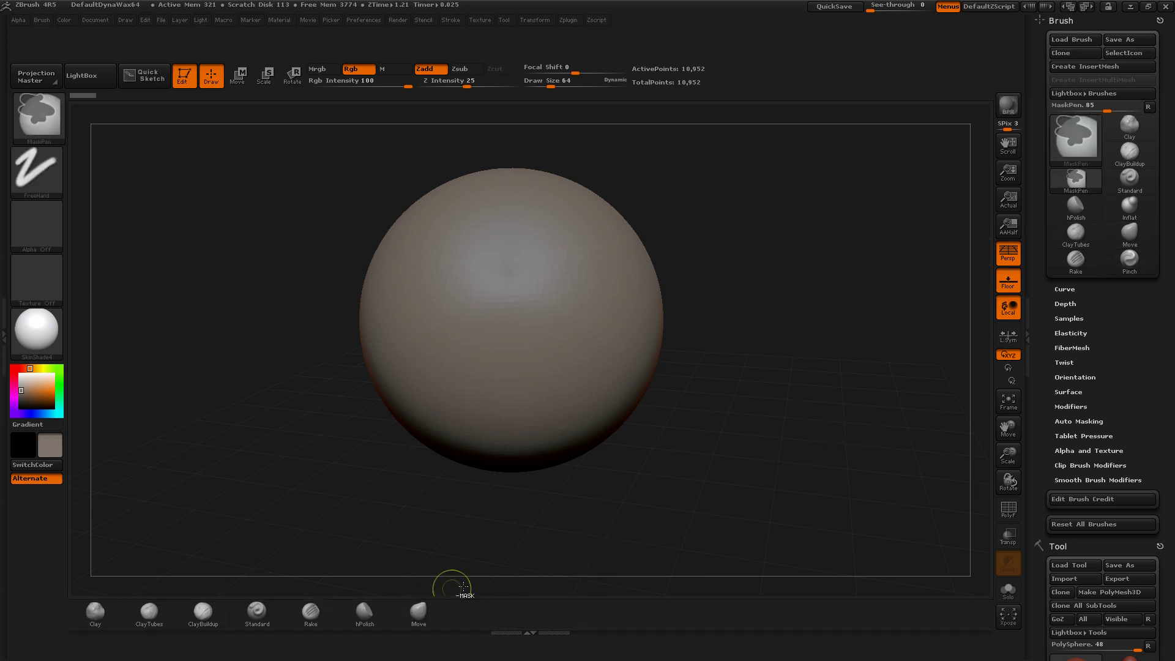
left_click(1129, 260)
mouse_move(1130, 205)
left_mouse_down("ctrl+alt")
mouse_move(736, 469)
mouse_move(490, 616)
left_mouse_up("ctrl+alt")
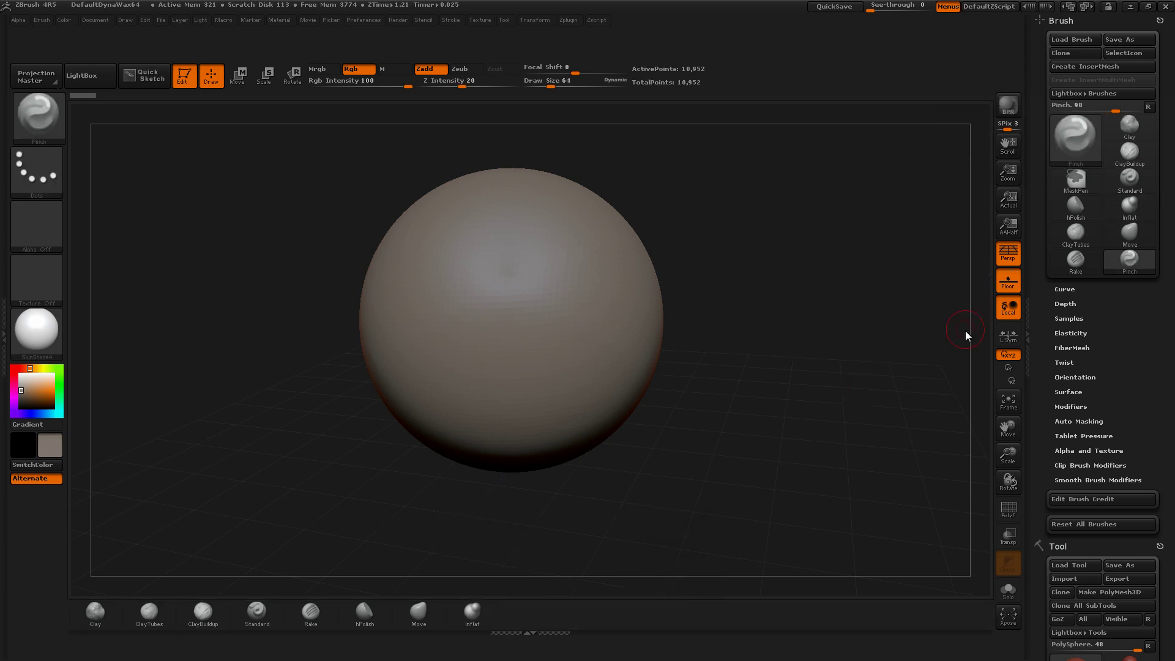
left_click(1161, 20)
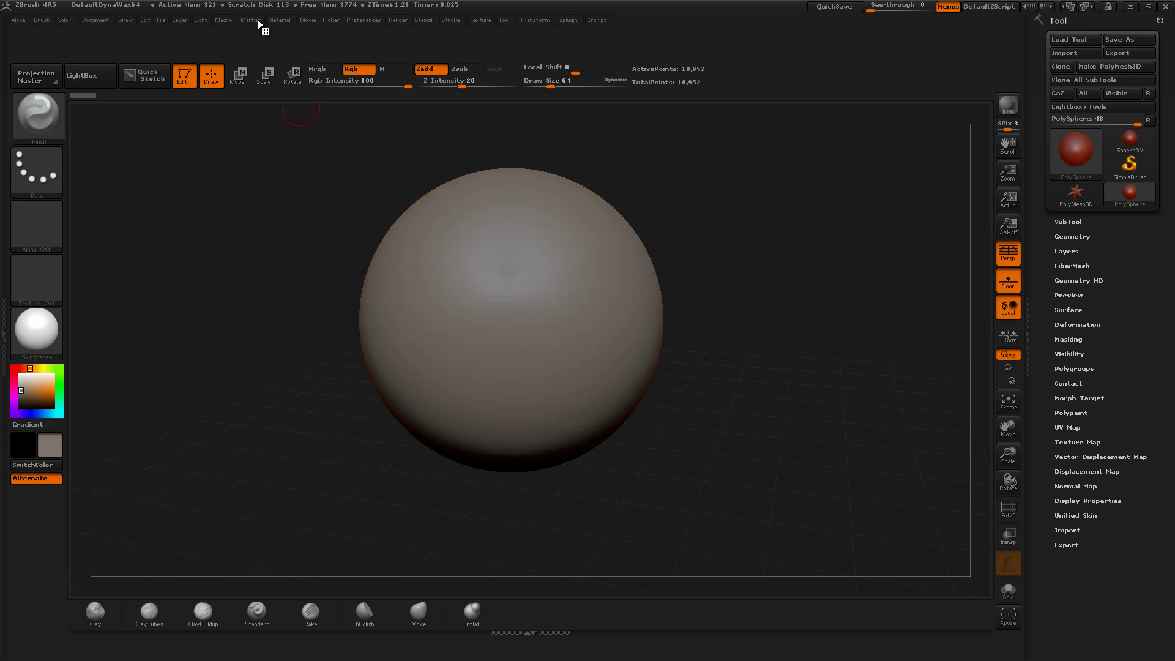
Step: Dock the Material palette in the right tray and try MatCap GreenClay and ReflectRed
left_click(282, 19)
left_click(274, 37)
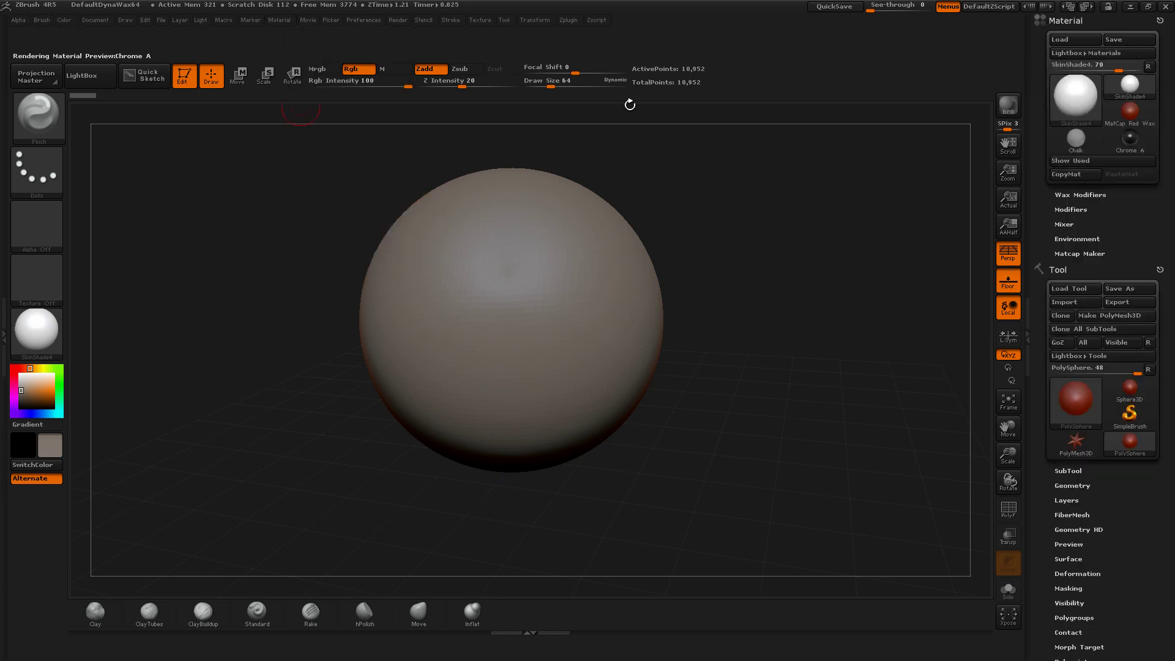
left_click(1082, 115)
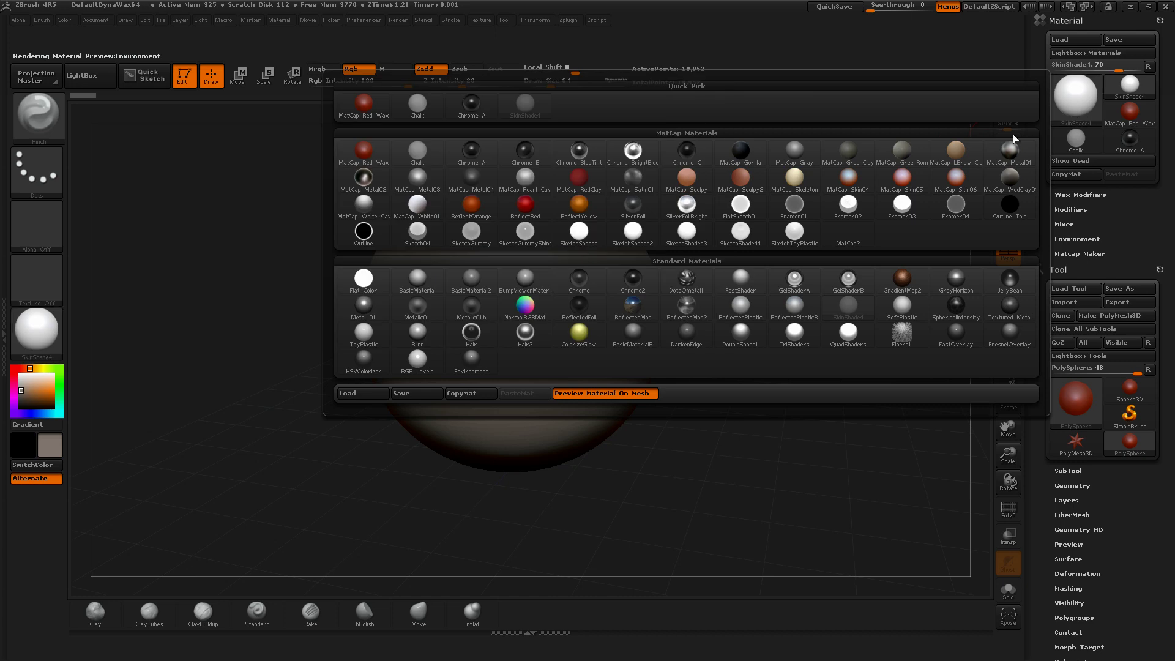
left_click(849, 156)
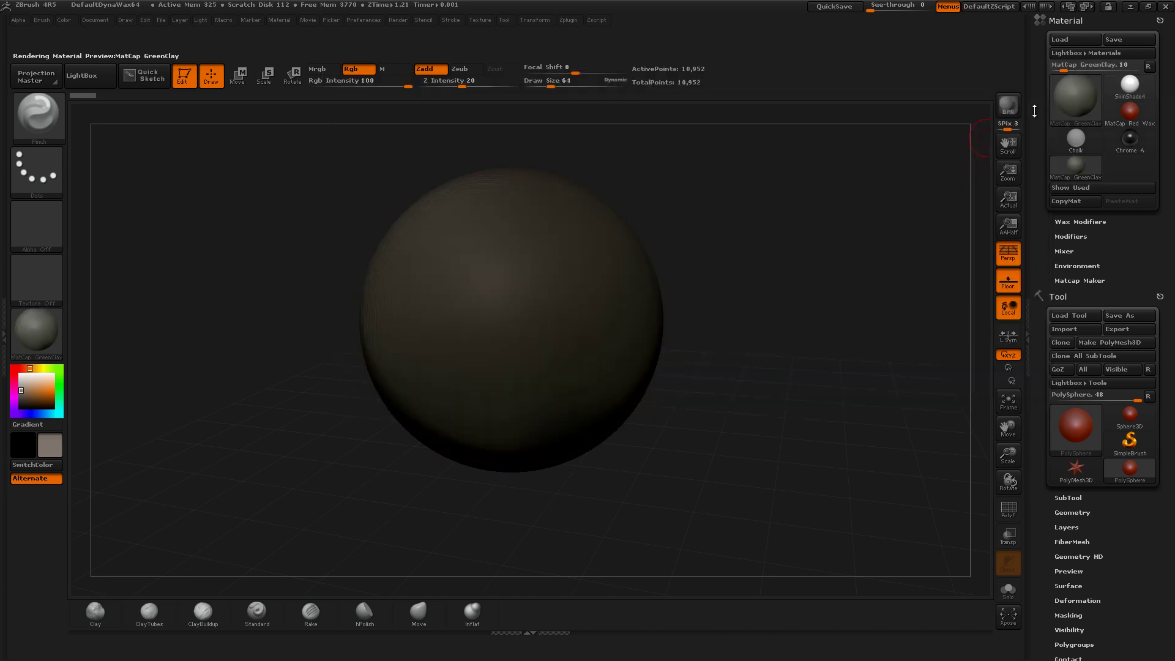
left_click(1063, 93)
left_click(525, 205)
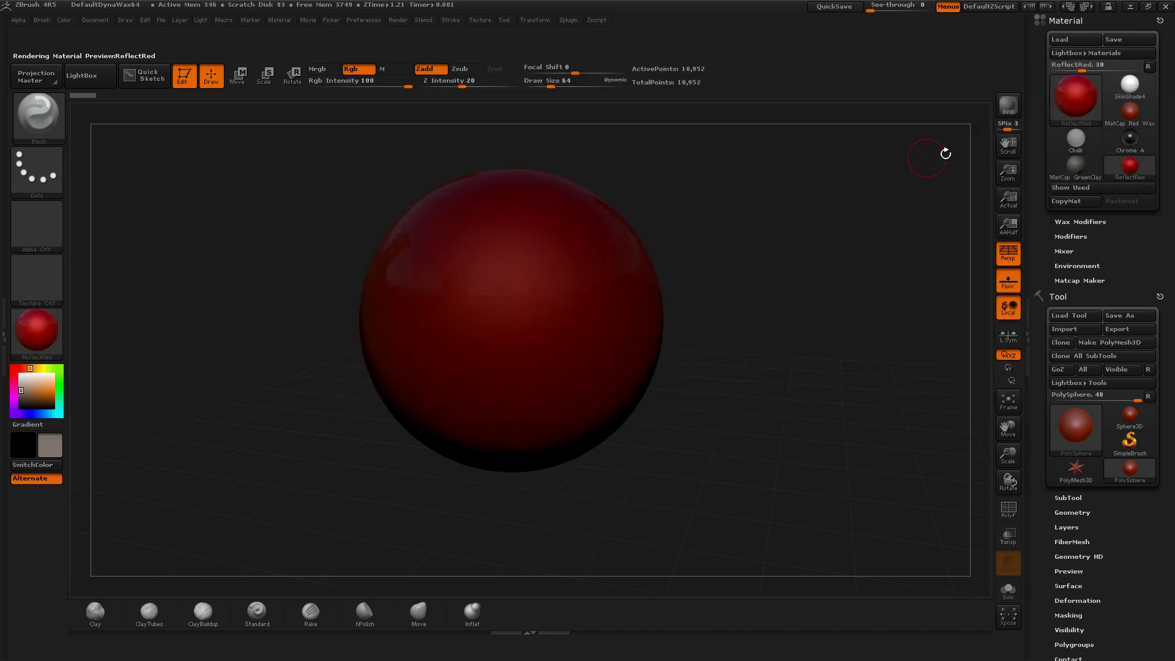
Step: Try MatCap WedClay01 and Metal01, then settle on MatCap White01
left_click(1077, 101)
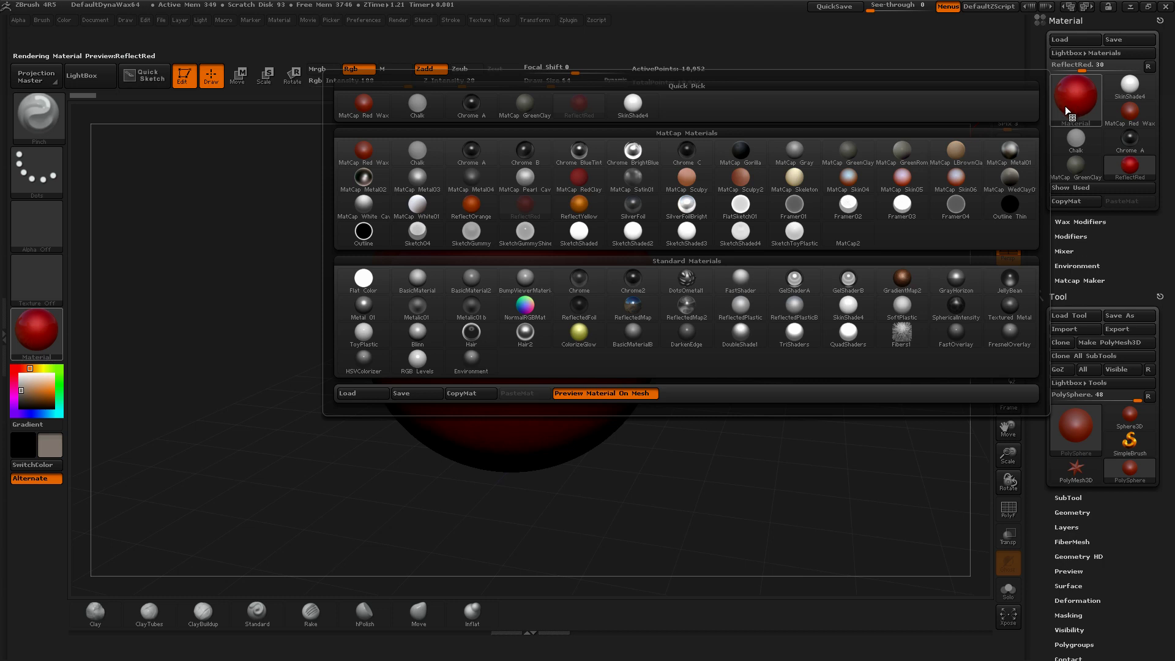
left_click(1010, 178)
left_click(1082, 97)
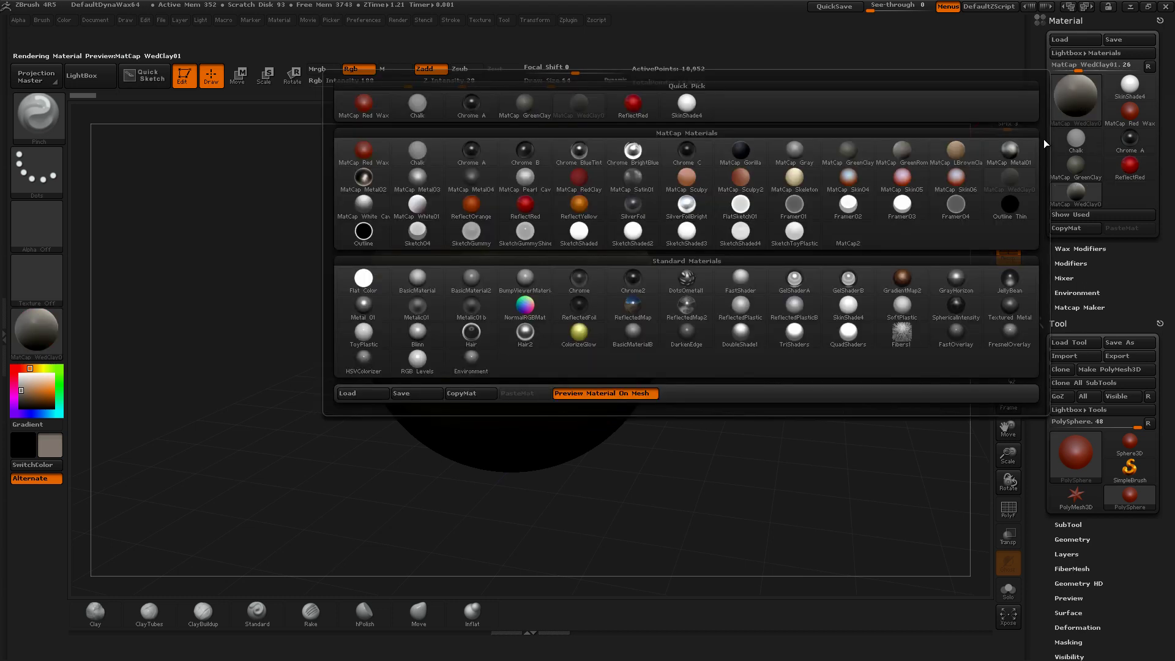
left_click(1006, 153)
left_click(1085, 90)
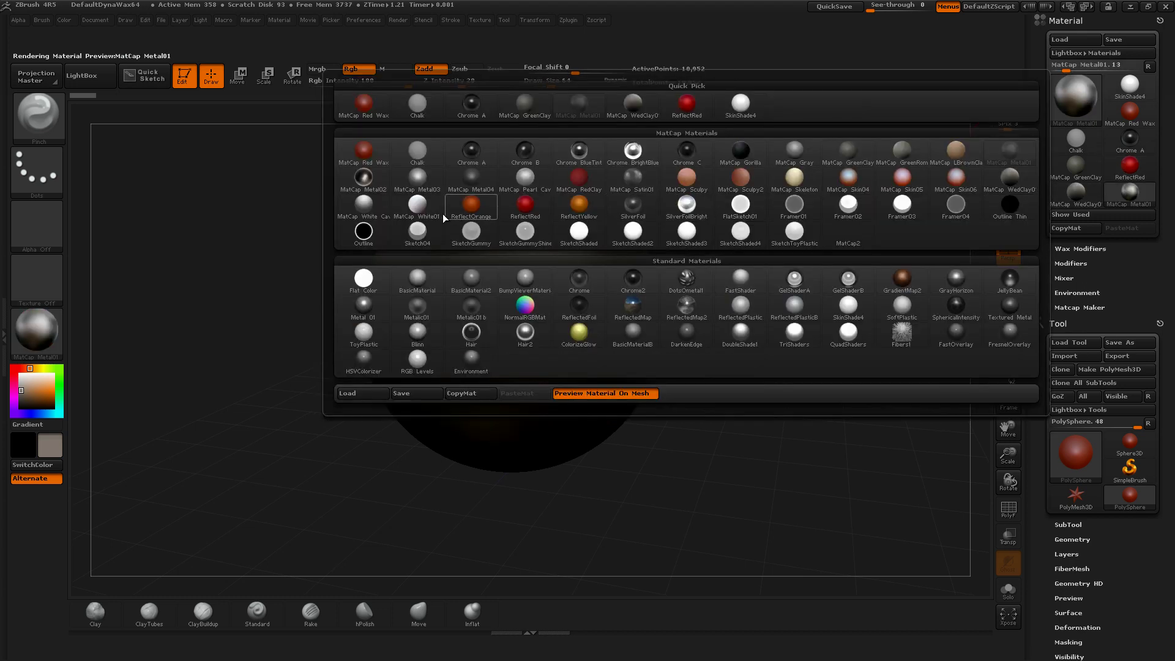
left_click(418, 210)
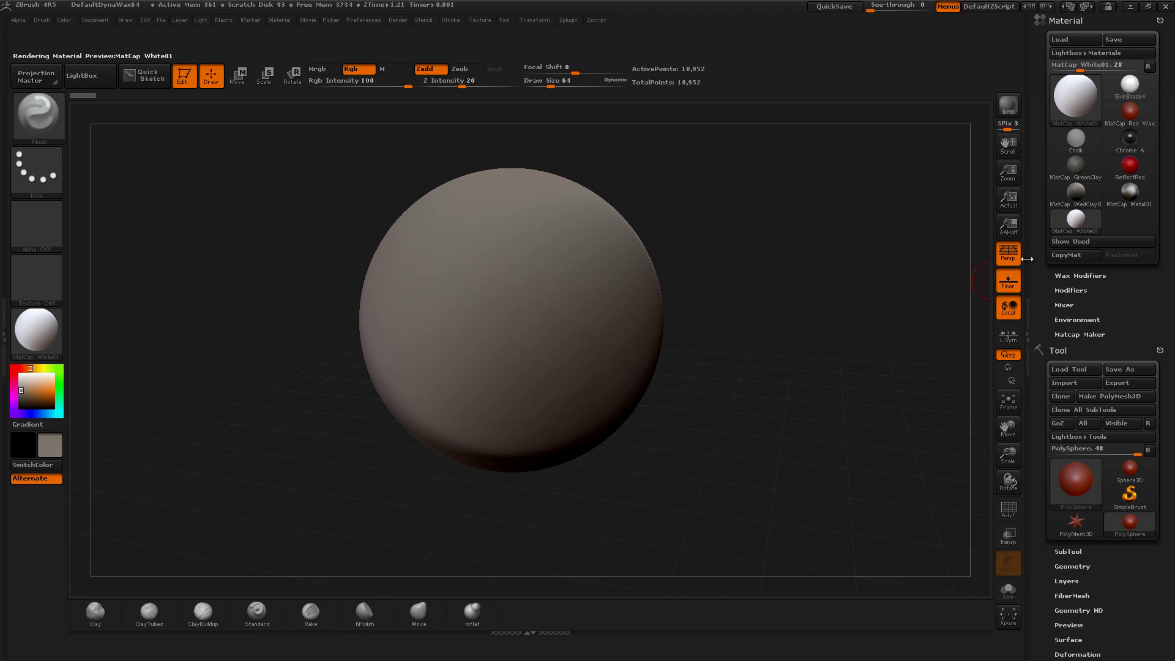
Step: Add SkinShade4, MatCap GreenClay, Metal01 and WedClay01 to the shelf, then close the Material palette
left_click_drag(1129, 86, 538, 608, "ctrl")
left_click_drag(1075, 164, 578, 610, "ctrl")
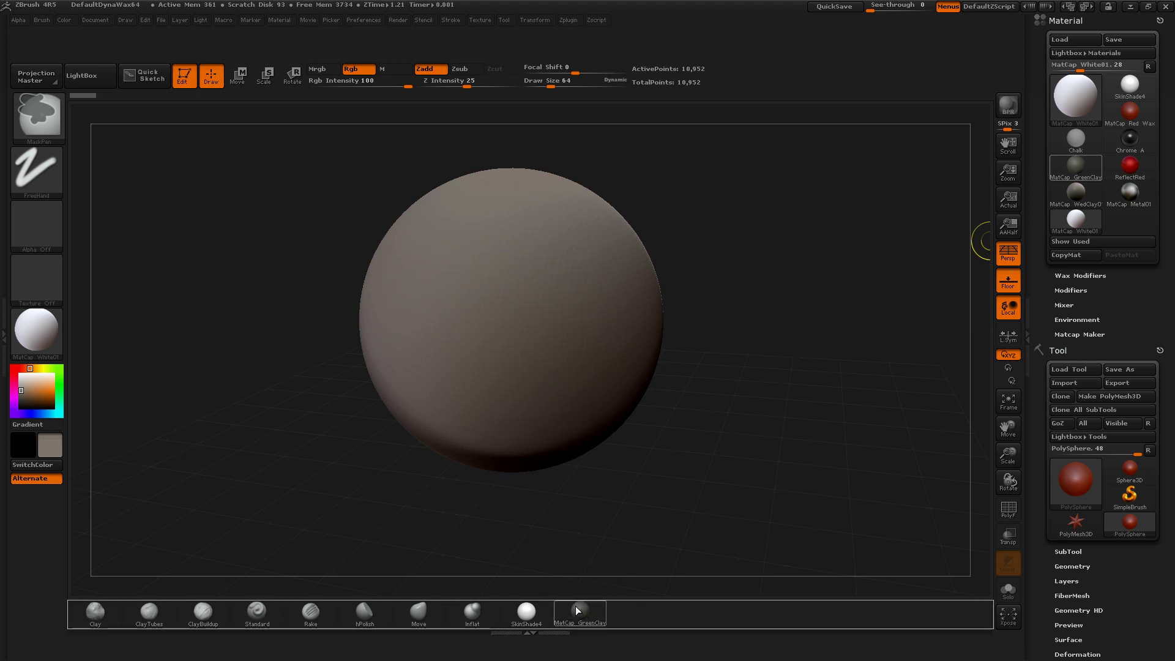
left_click_drag(1130, 191, 640, 609, "ctrl")
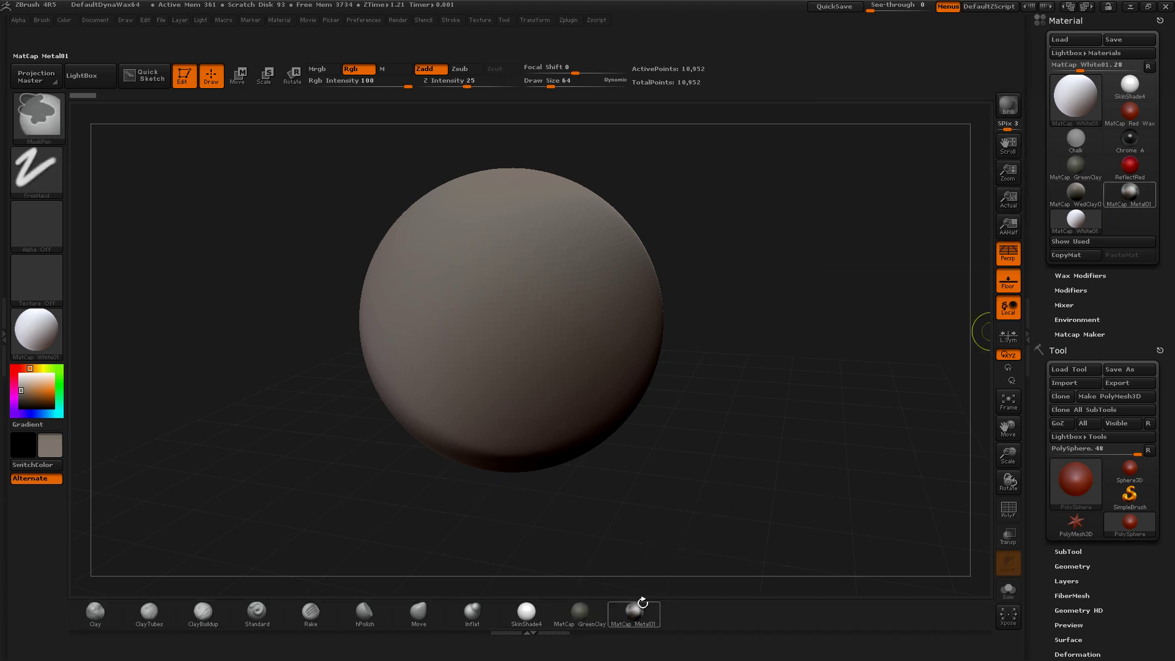
left_click_drag(1076, 191, 687, 610, "ctrl")
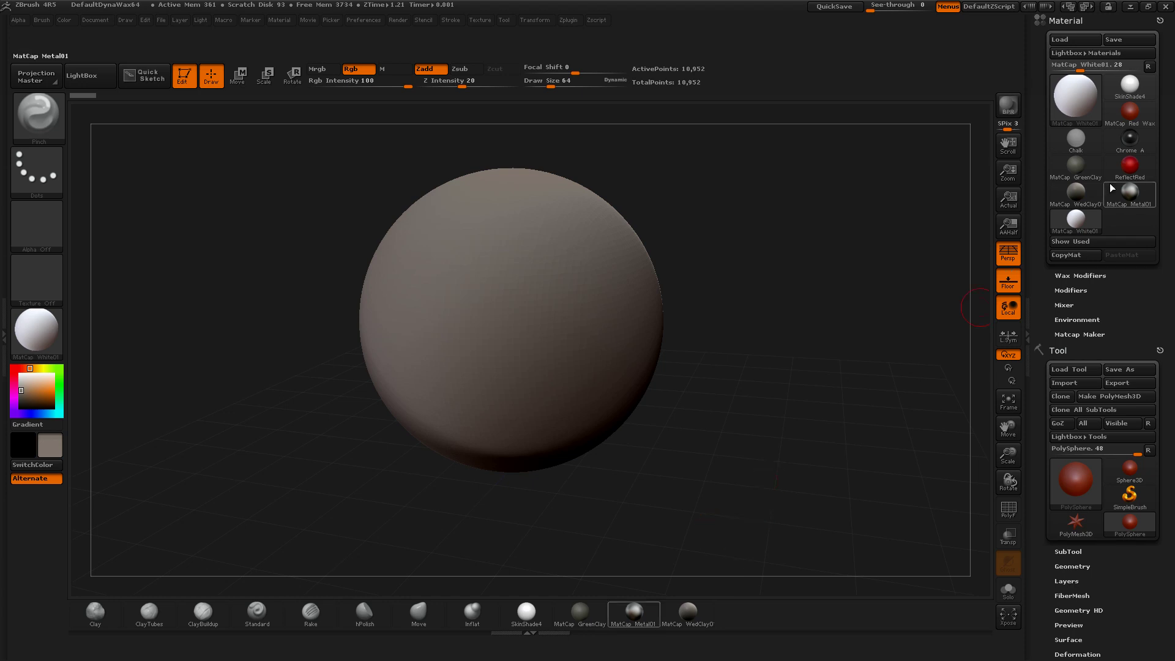
left_click(1160, 21)
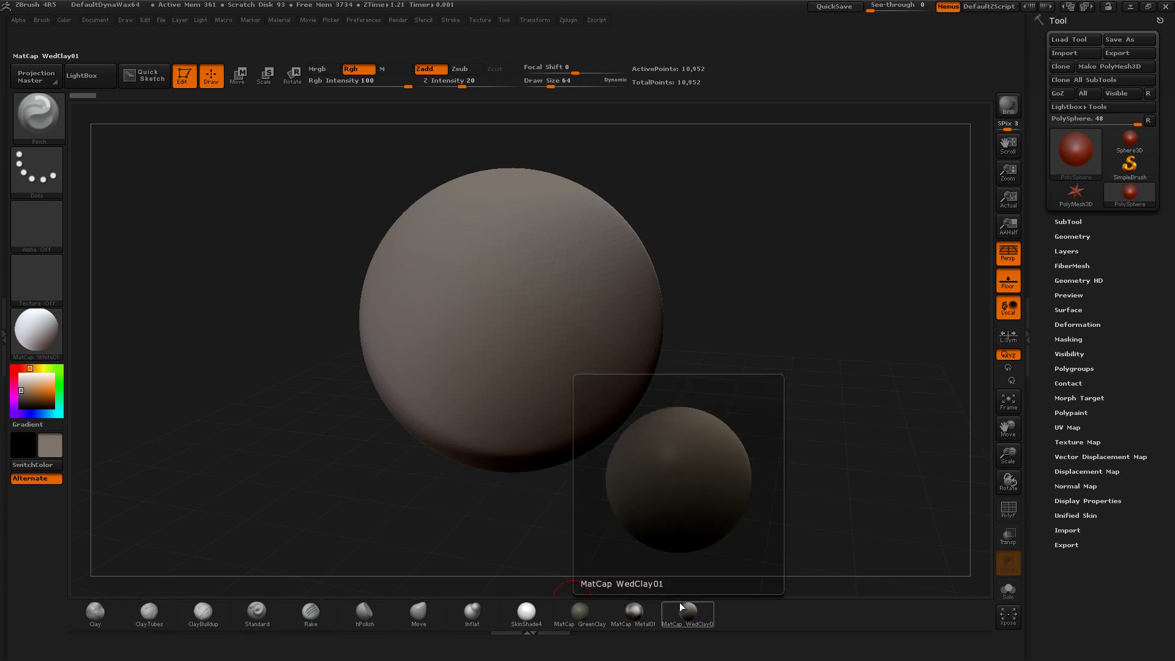
Step: Dock the Brush palette and expand its Modifiers section
left_click(42, 20)
left_click(39, 37)
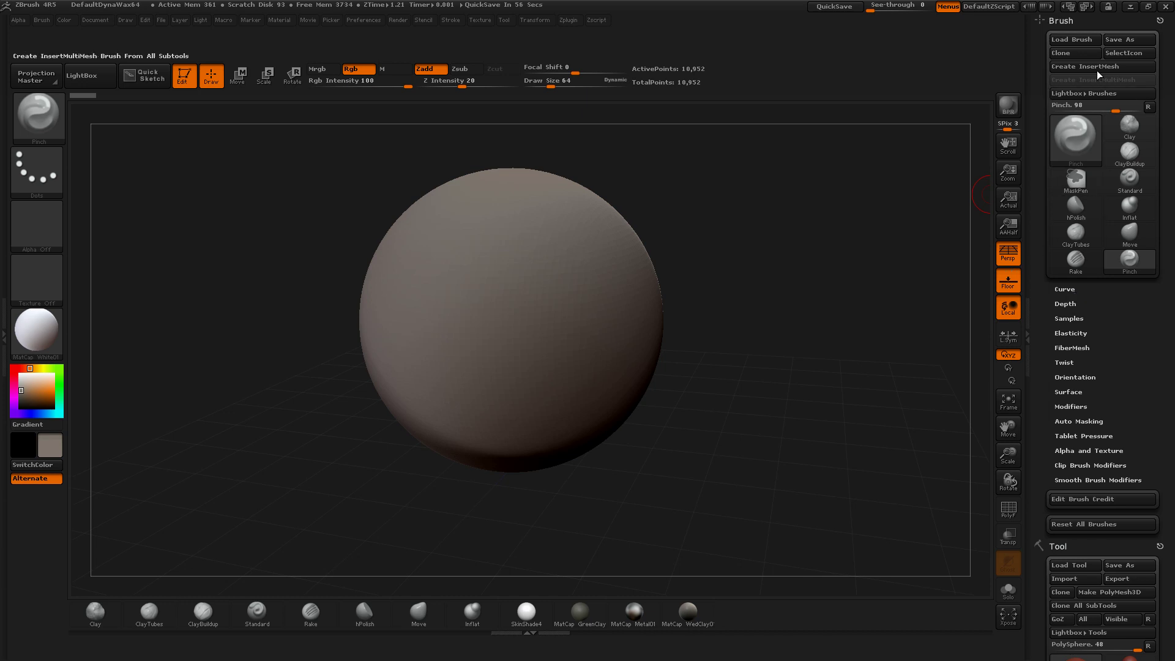
left_click(180, 20)
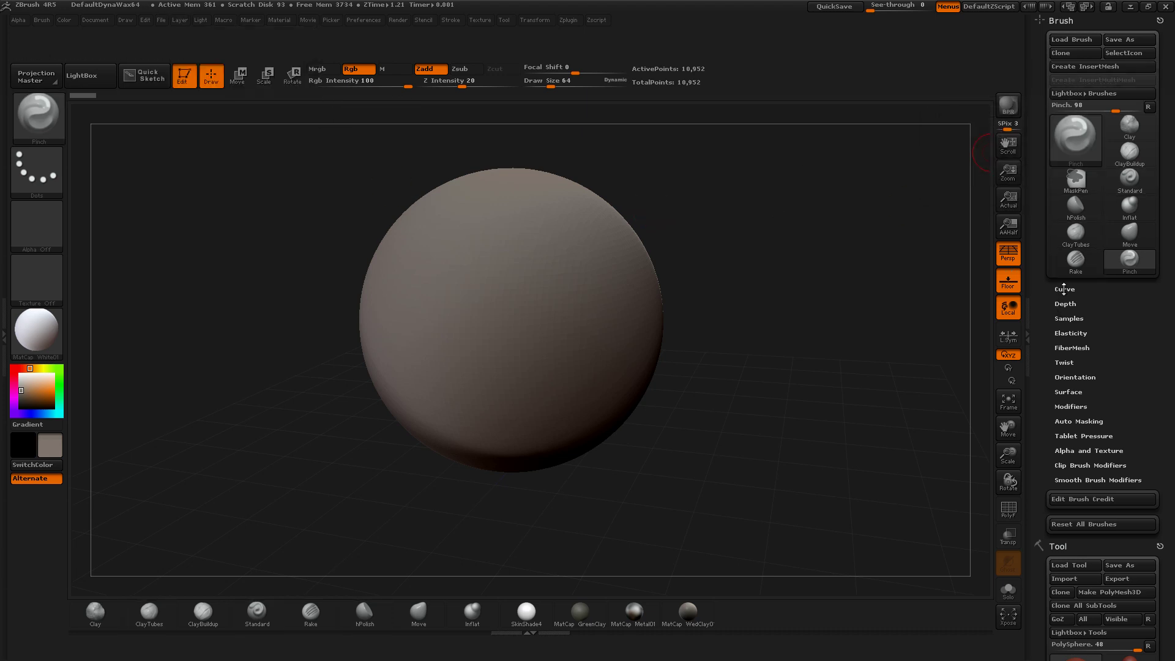
left_click(1069, 405)
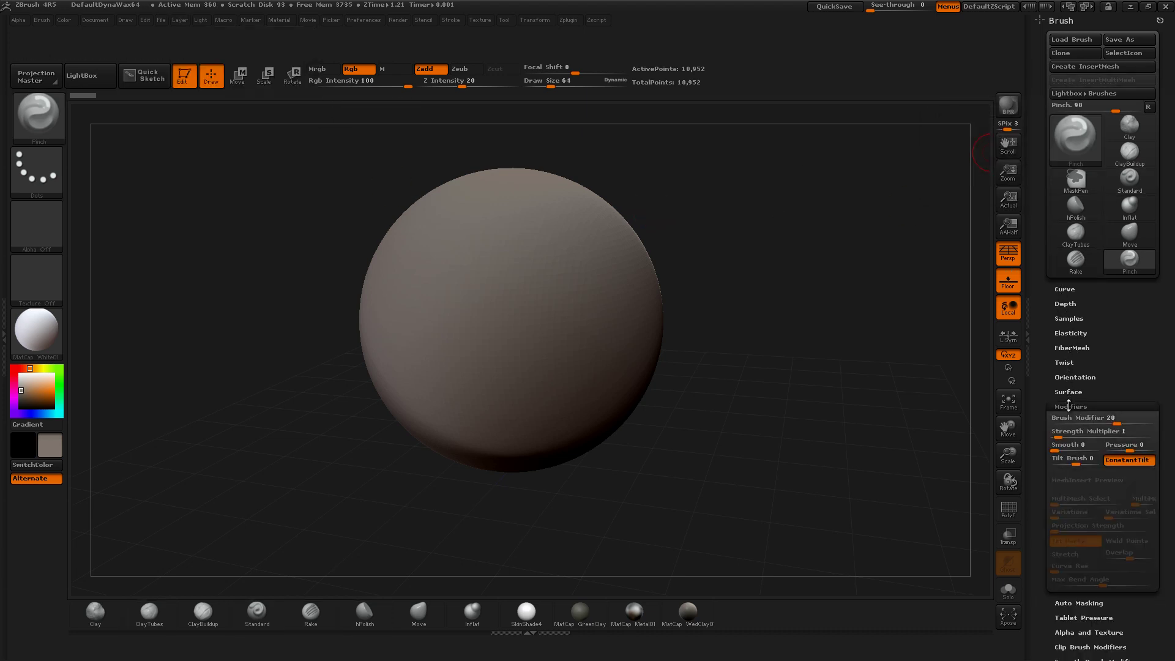
left_click_drag(1138, 335, 1129, 283)
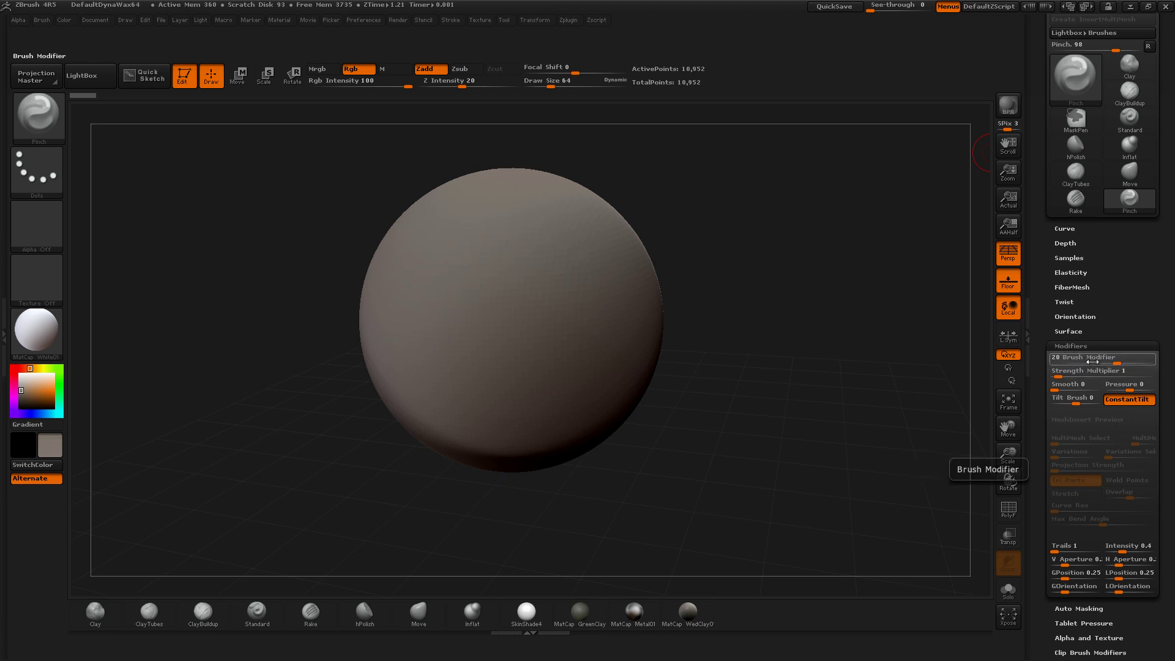
Step: Ctrl+Alt-drag the Brush Modifier and Strength Multiplier sliders onto the bottom shelf
key("ctrl")
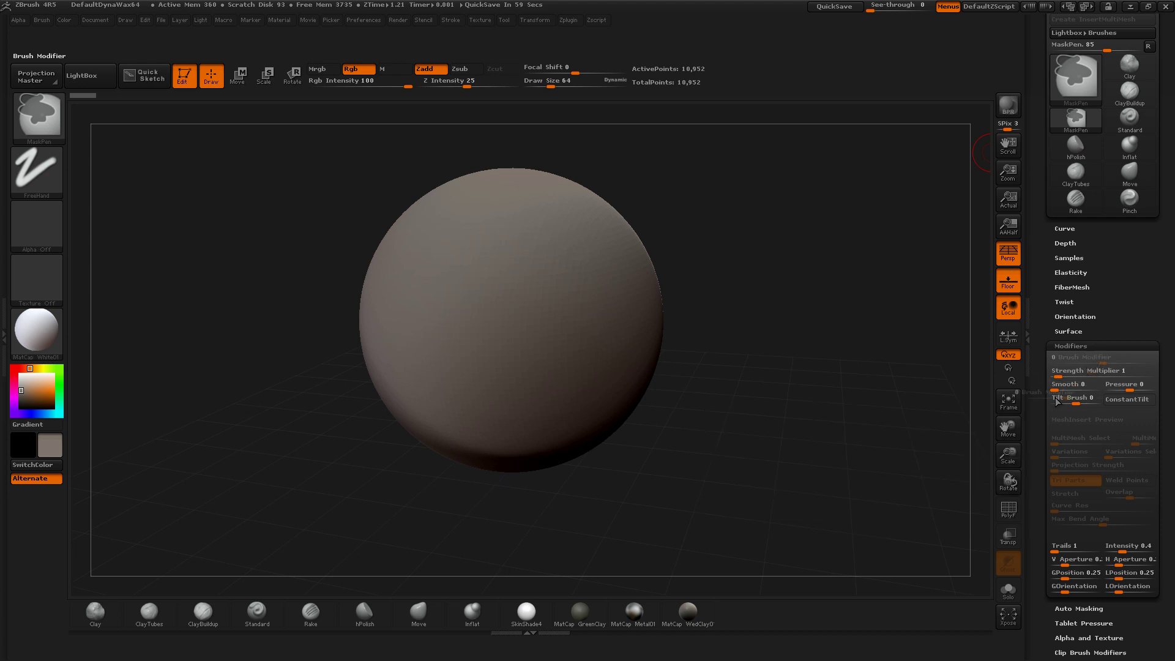
left_click_drag(1057, 402, 774, 610, "ctrl+alt")
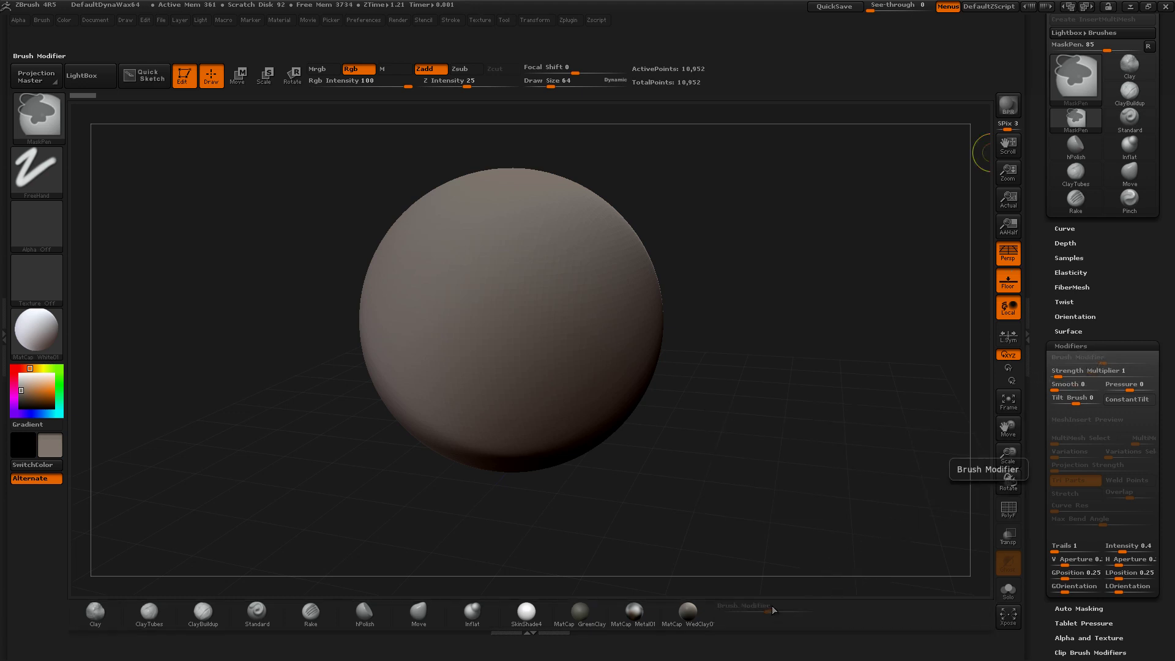
mouse_move(1077, 370)
left_mouse_down("ctrl+alt")
mouse_move(836, 598)
mouse_move(838, 609)
left_mouse_up("ctrl+alt")
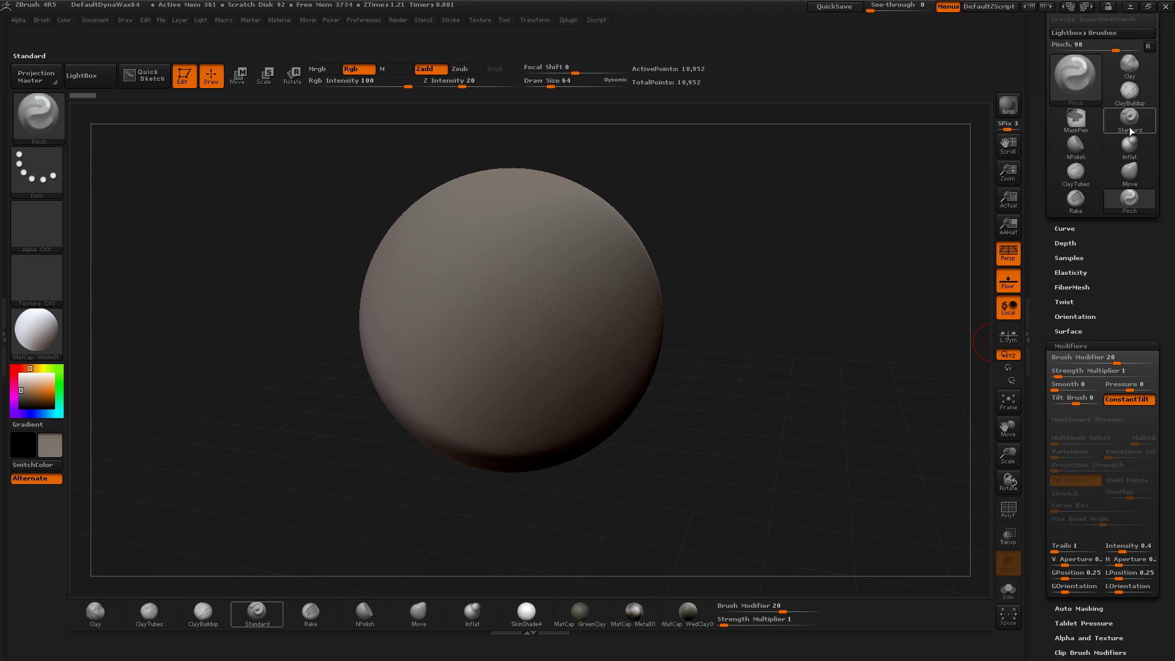
scroll(1101, 153, "up", 2)
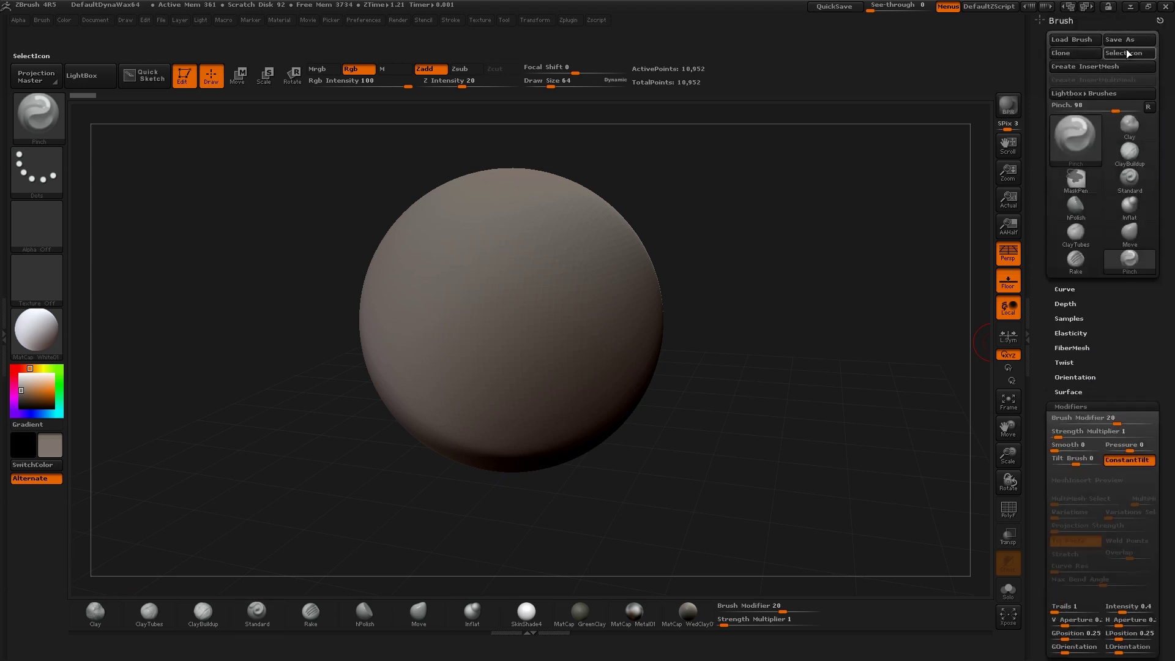
Step: Switch off Wide Buttons under Preferences > Interface > UI
left_click(362, 21)
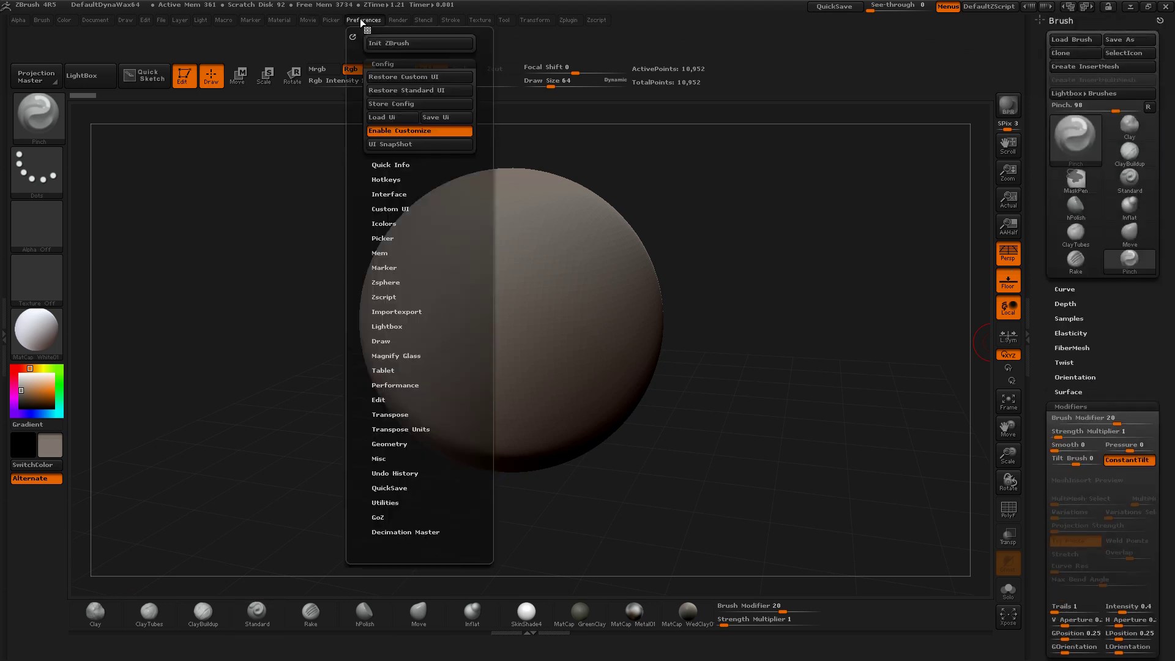
left_click(386, 194)
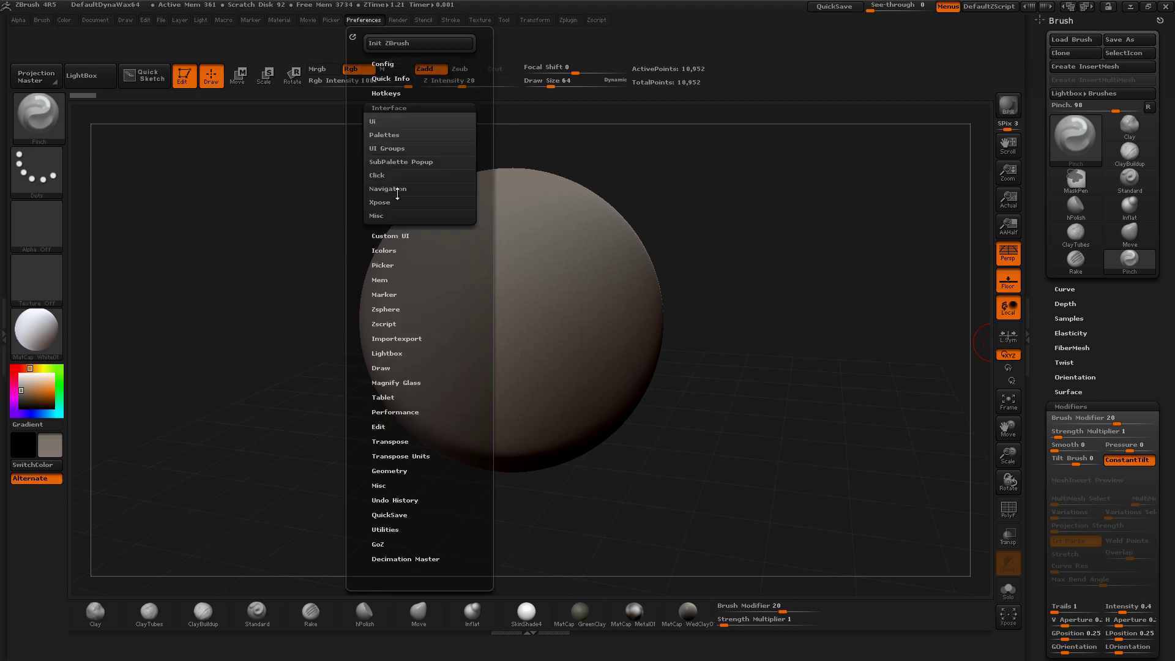
left_click(383, 122)
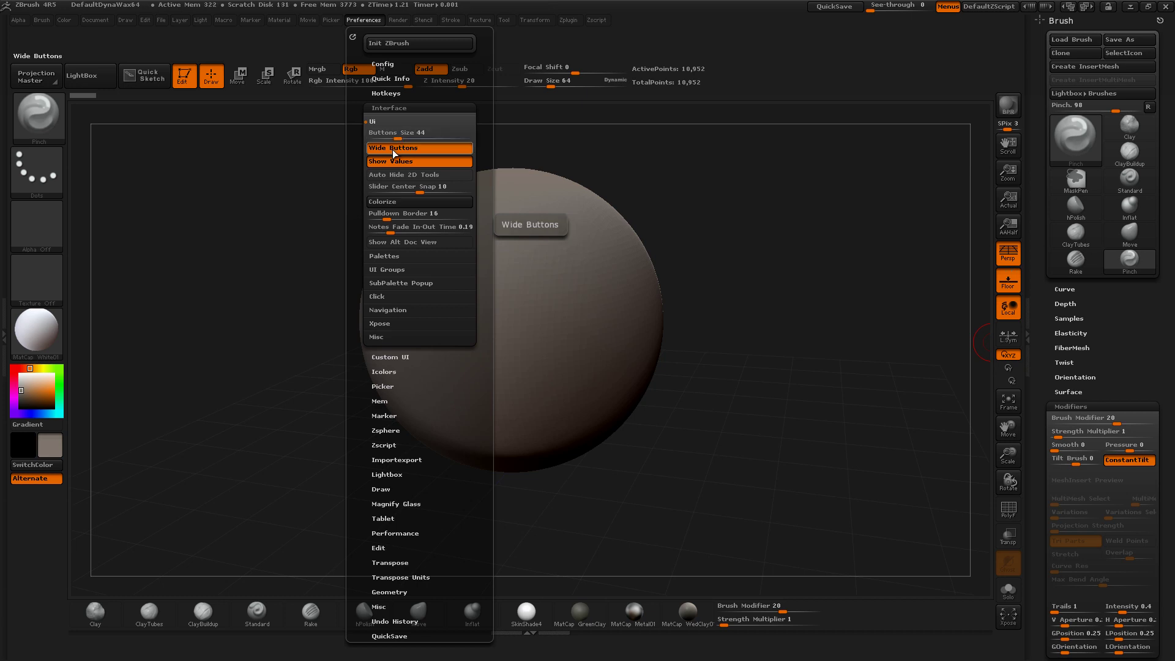
left_click(394, 153)
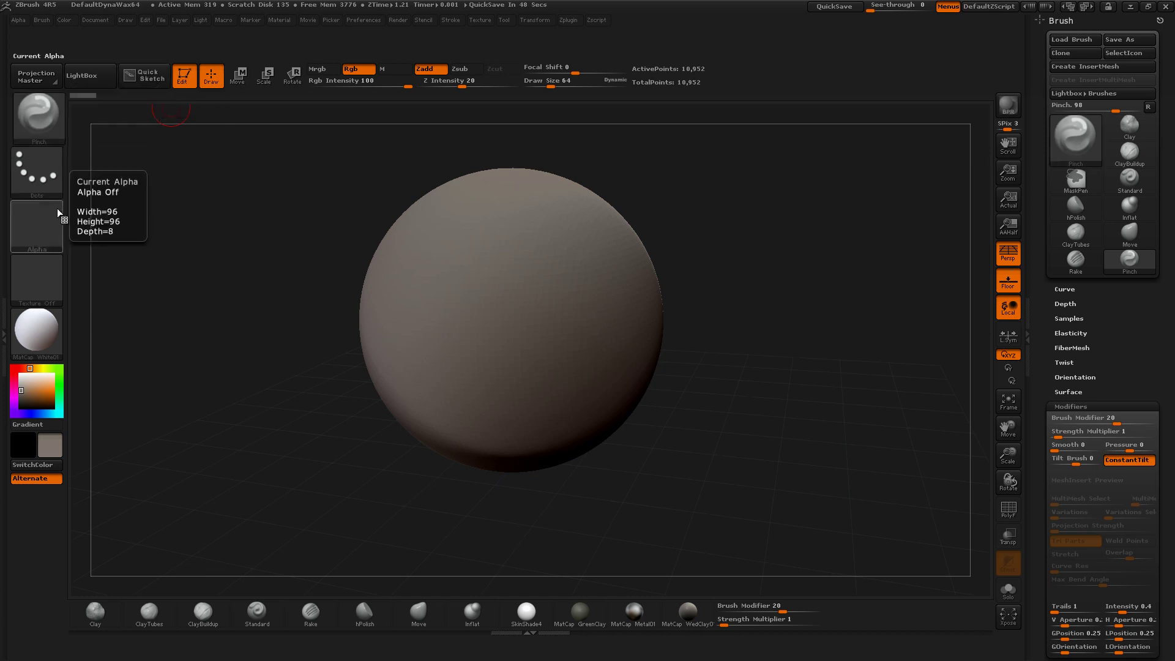
Step: Ctrl+Alt-drag the Quick Sketch button off the top shelf onto the canvas to delete it
left_click(136, 79)
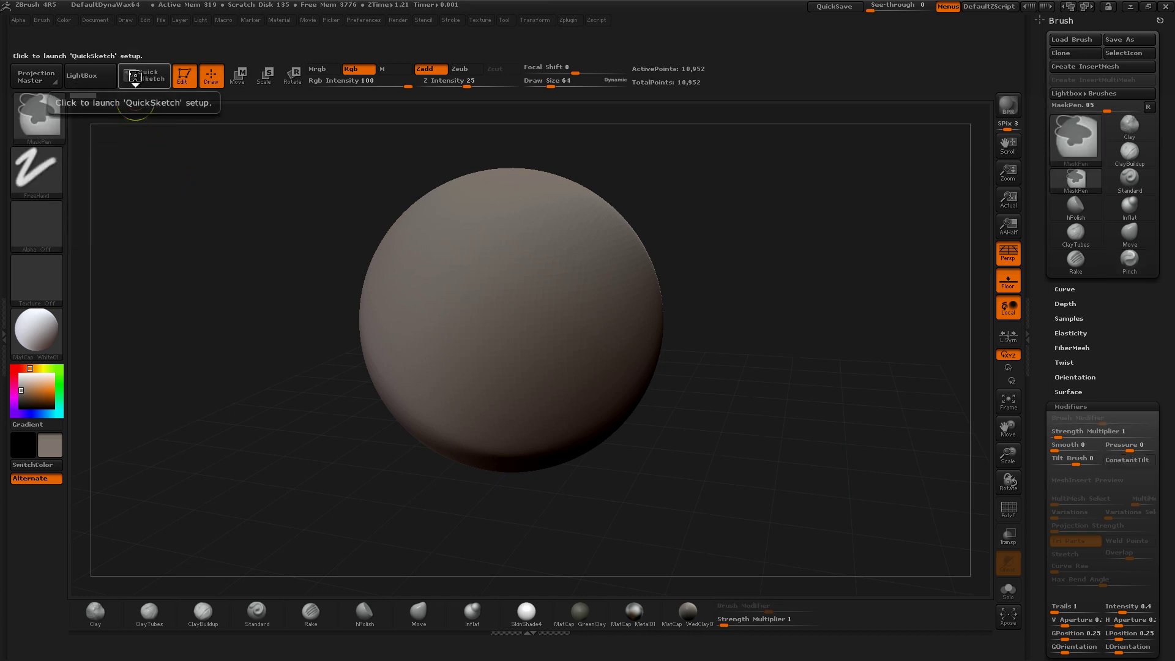
mouse_move(135, 79)
left_mouse_down("ctrl+alt")
mouse_move(207, 211)
mouse_move(201, 204)
left_mouse_up("ctrl+alt")
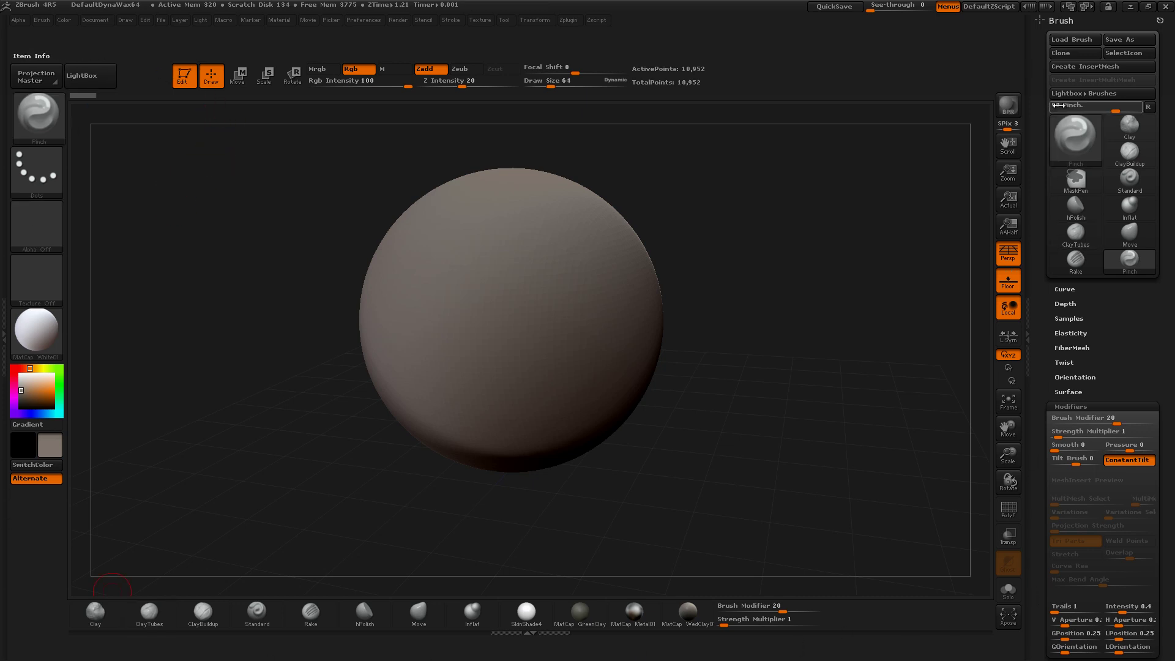
left_click(399, 20)
mouse_move(535, 20)
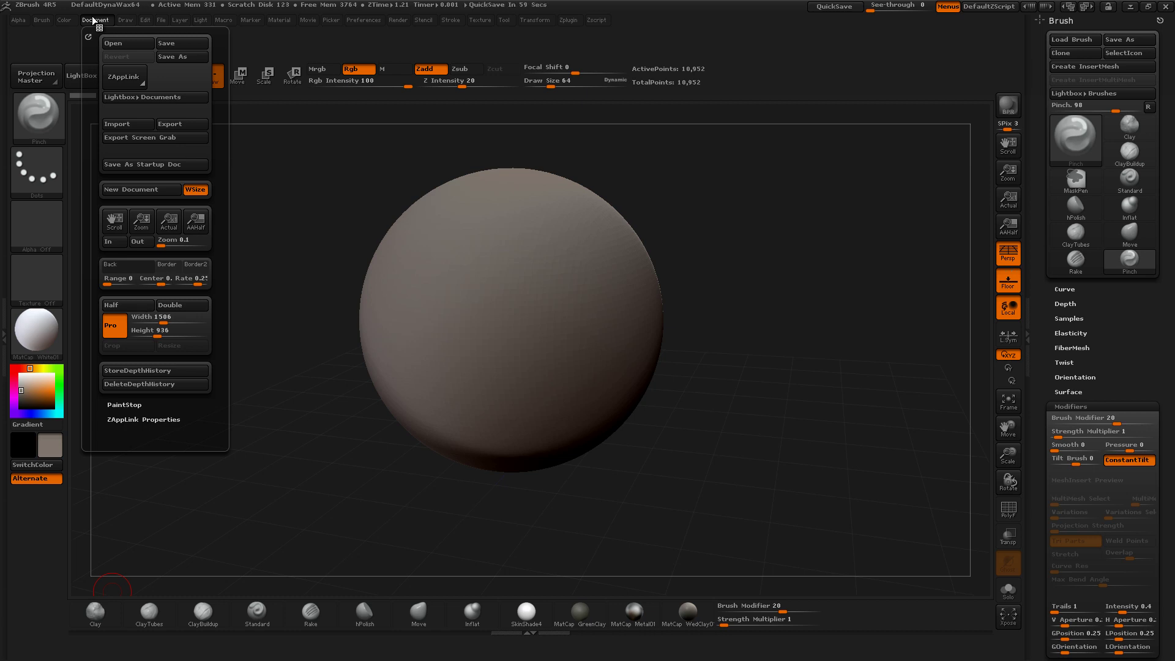
Step: Add the Zplugin QuickSketch launcher to the left shelf
left_click(570, 20)
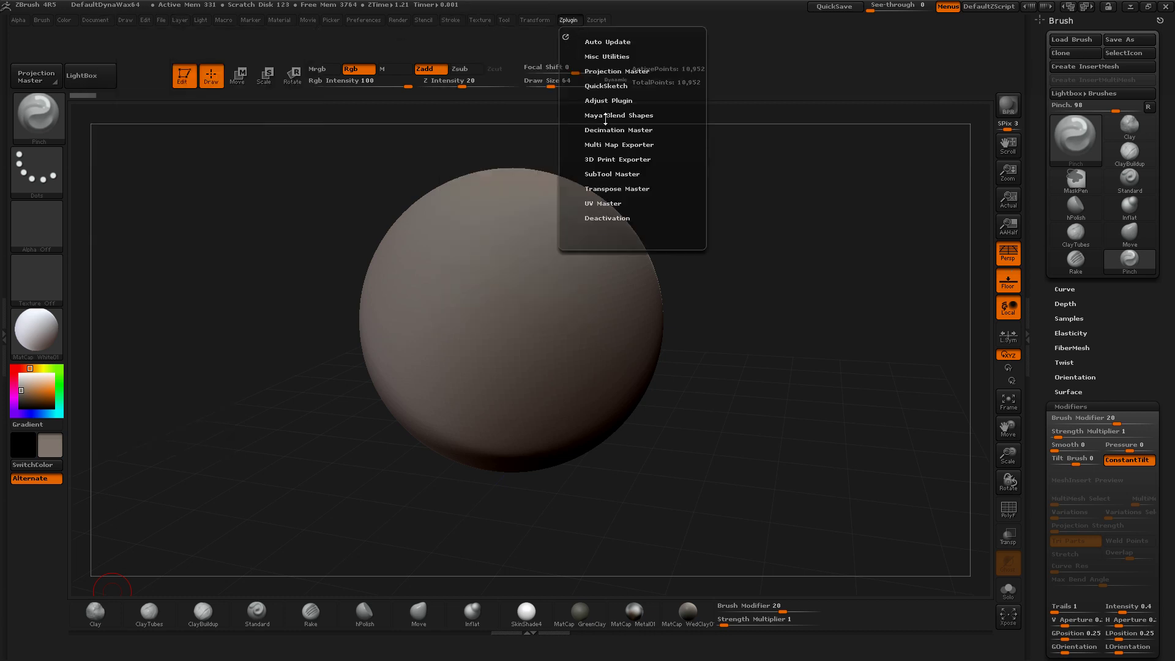
left_click(606, 85)
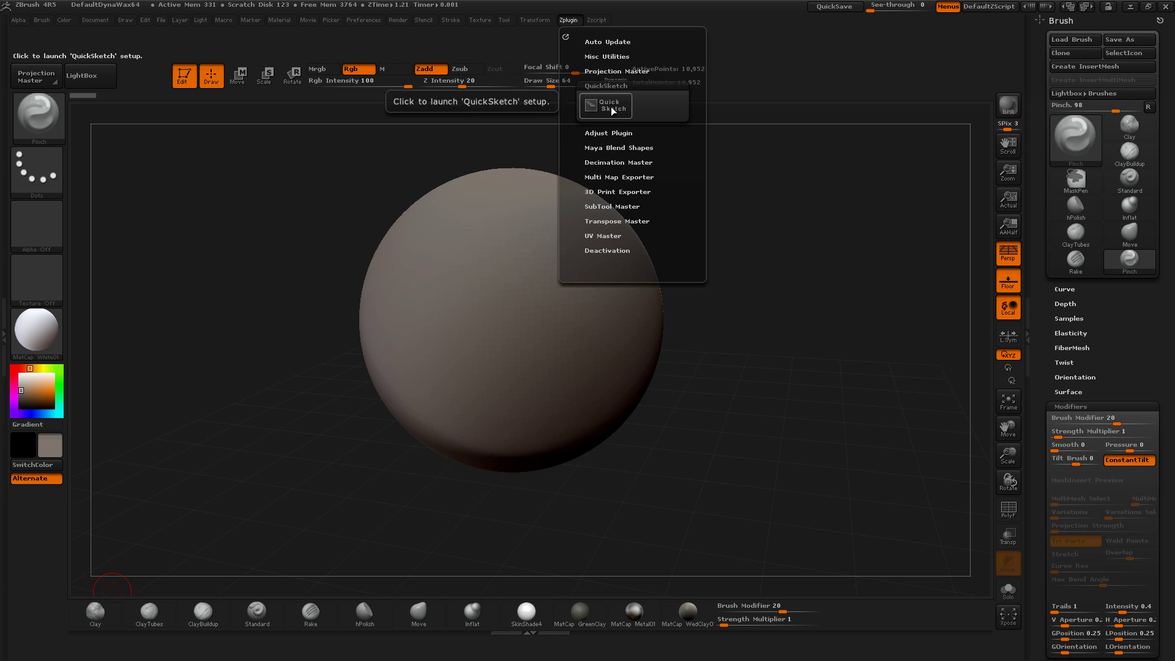
left_click(612, 110)
left_click_drag(612, 110, 35, 515, "ctrl+alt")
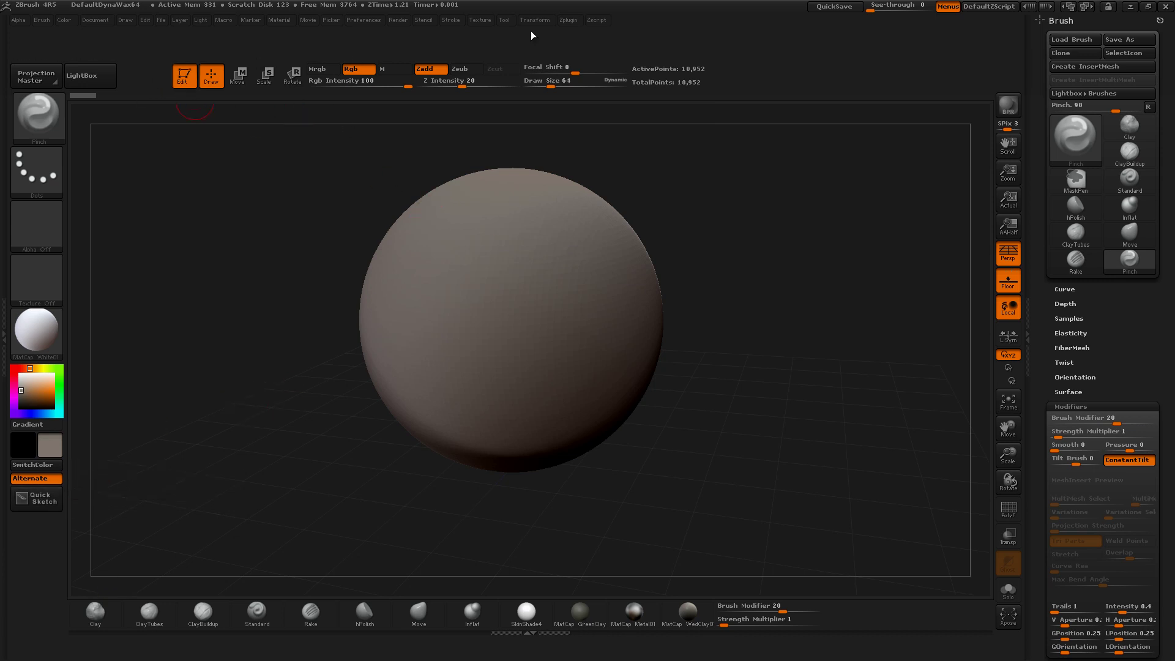
Step: Add UV Master's Unwrap button to the top shelf beside LightBox
left_click(568, 23)
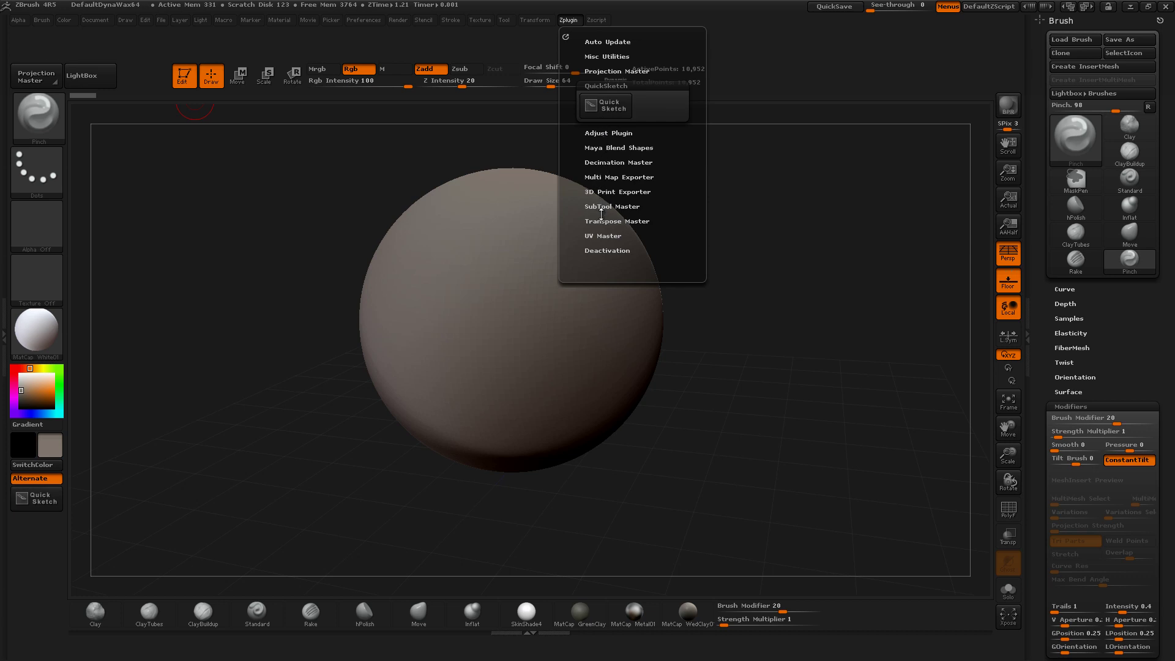
left_click(600, 236)
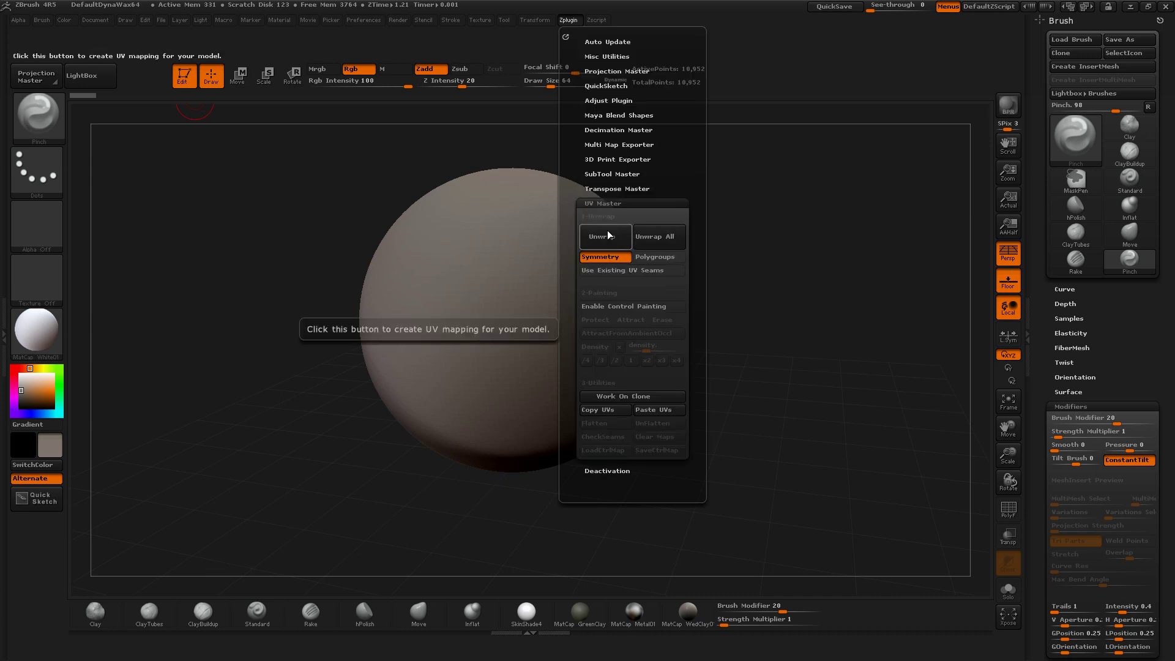
left_click_drag(607, 232, 137, 71, "ctrl+alt")
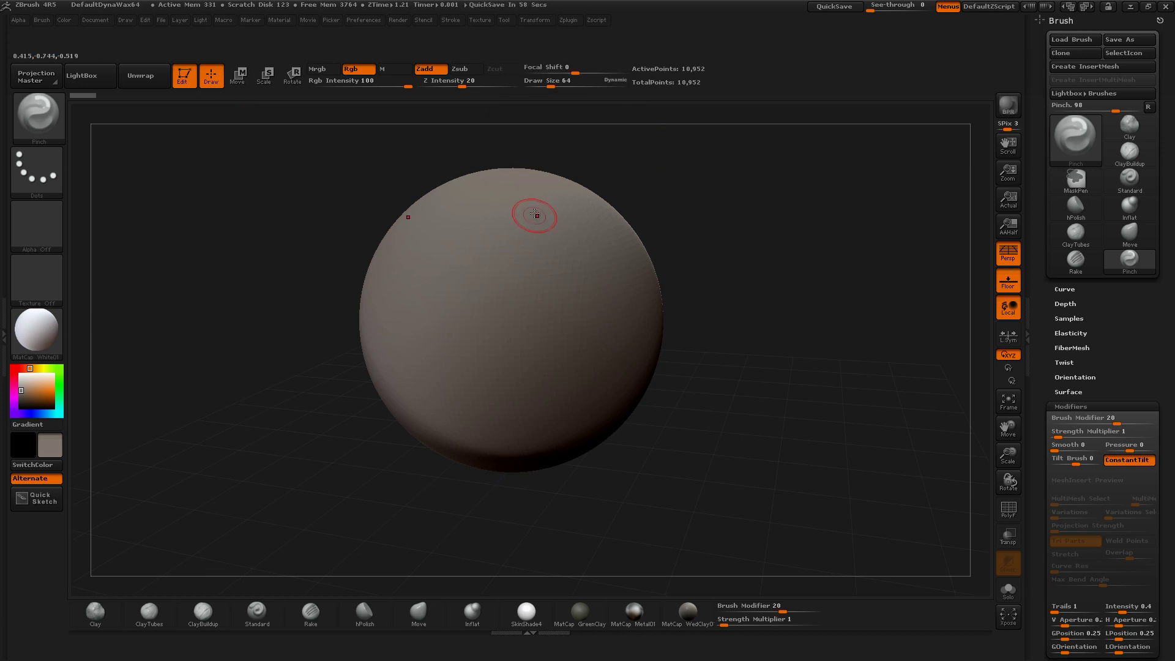
Step: Turn Enable Customize back on in Preferences > Config so shelf buttons can be rearranged
left_click(363, 20)
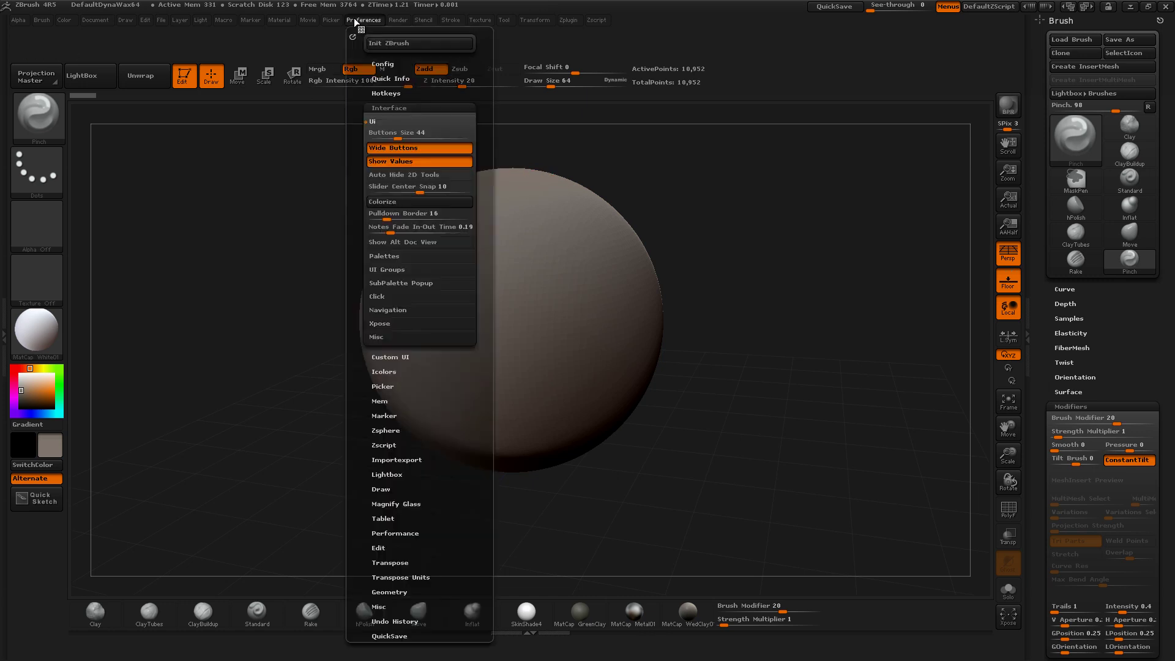
left_click(386, 65)
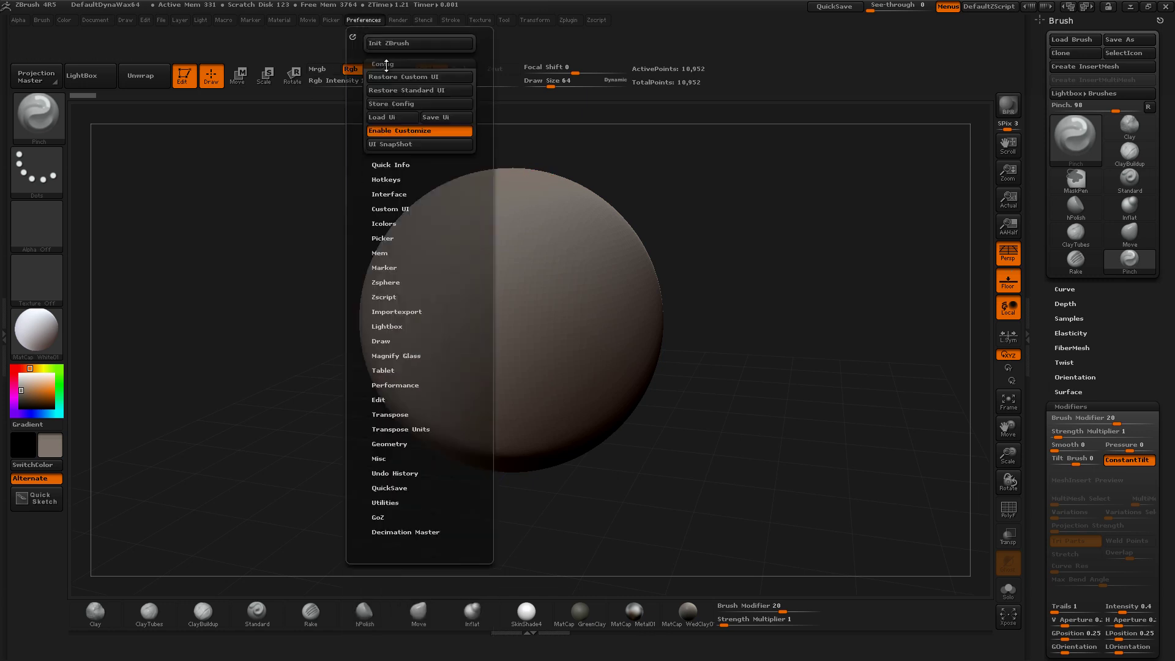
left_click(900, 216)
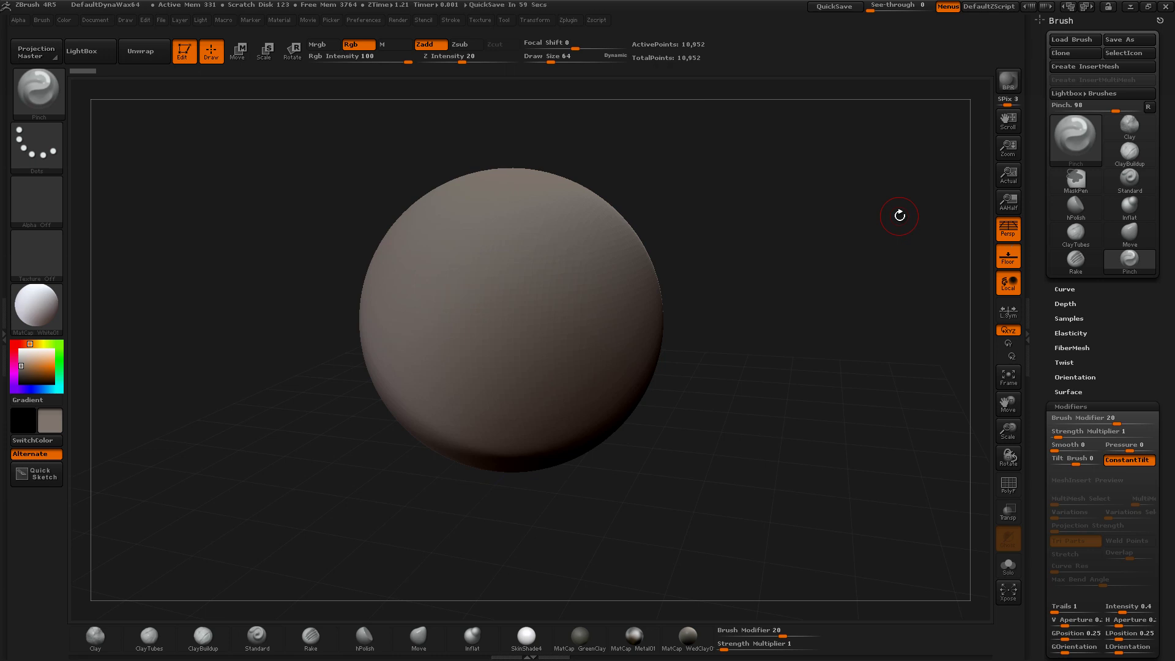
left_click(366, 20)
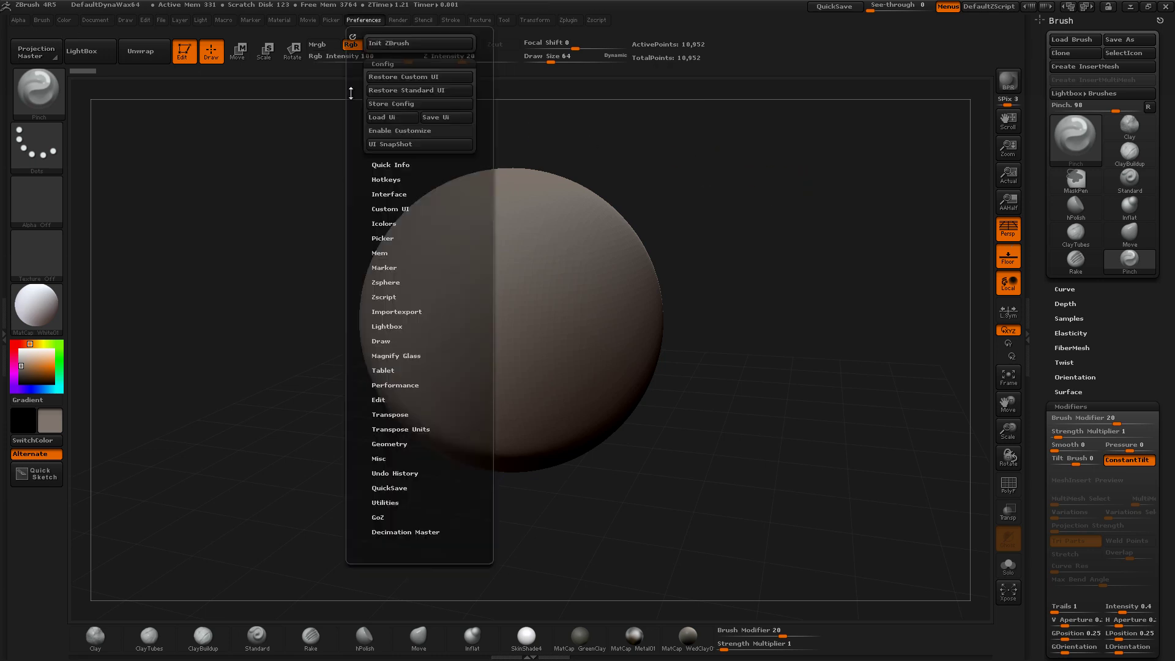
left_click(399, 130)
left_click(923, 299)
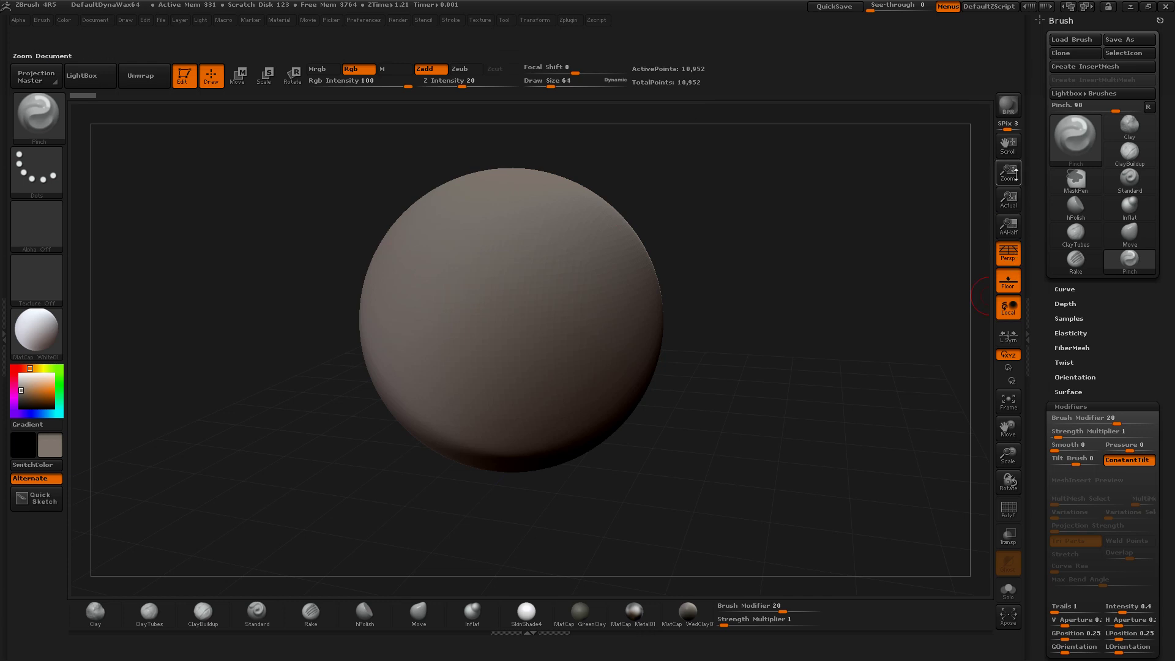
key("ctrl")
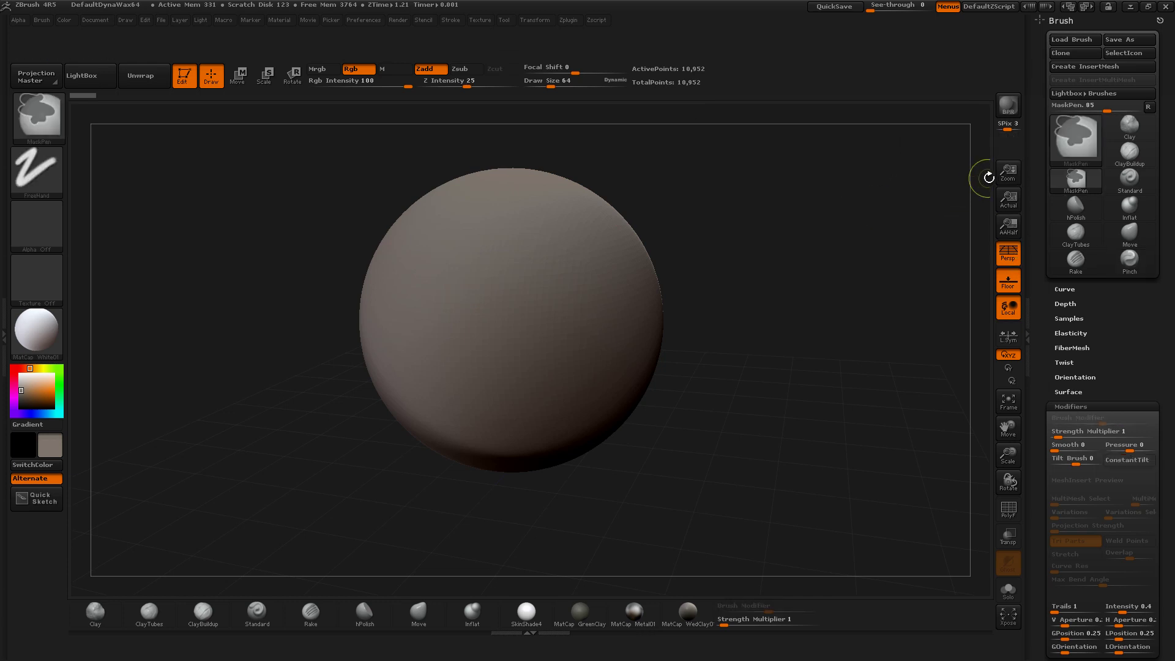
Step: Remove Zoom and Actual, then stack AAHalf, Persp, Floor, Local and L.Sym beneath SPix
left_click_drag(1008, 172, 888, 214, "ctrl+alt")
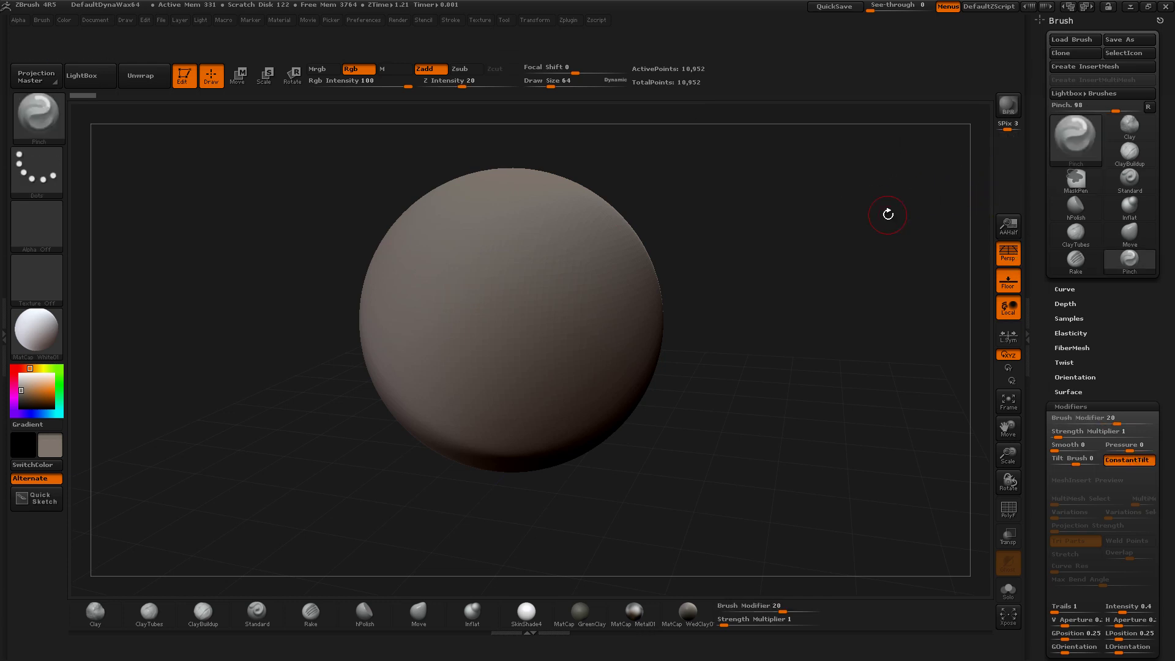
left_click_drag(1008, 227, 1007, 161, "ctrl+alt")
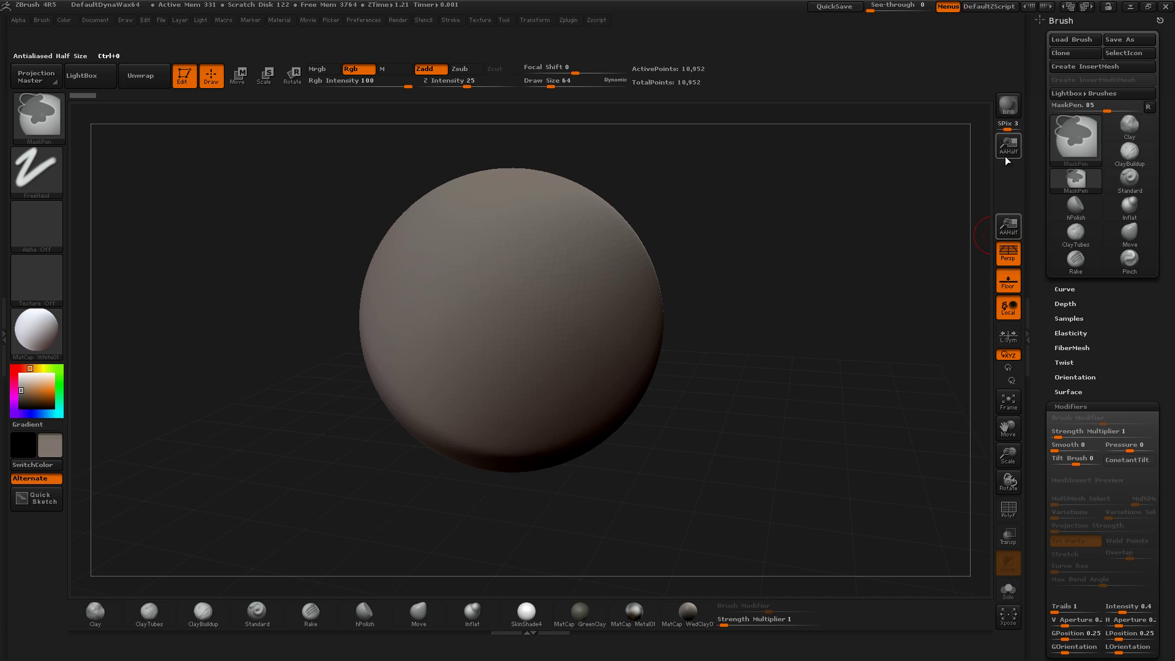
left_click_drag(1008, 253, 1007, 173, "ctrl+alt")
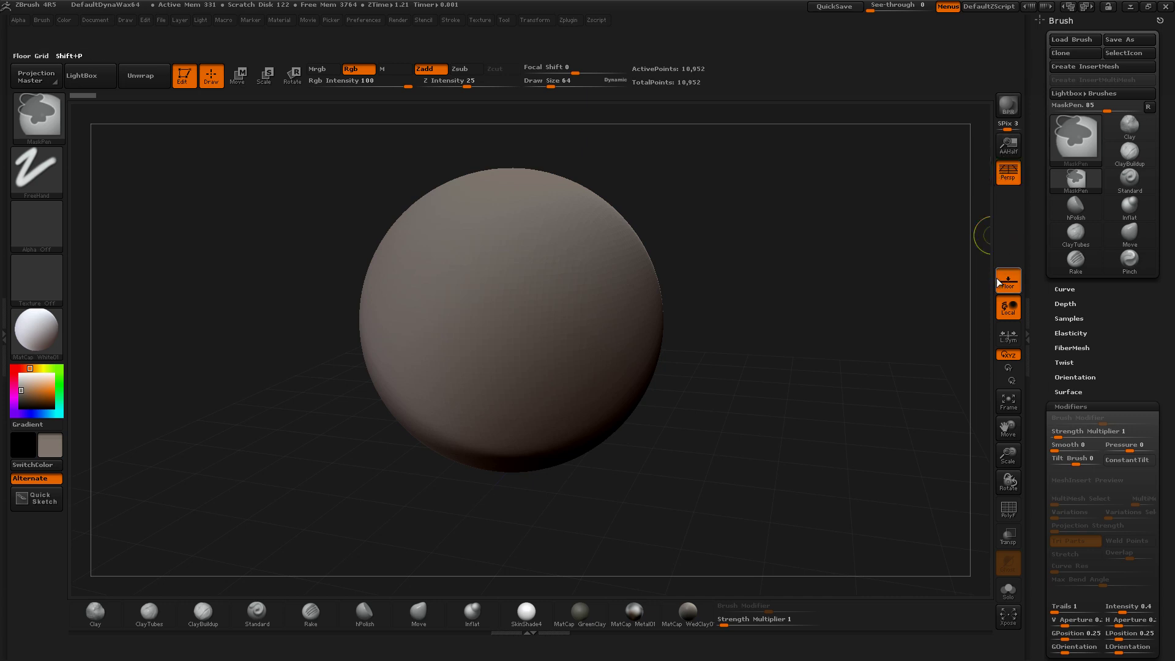
left_click_drag(1008, 280, 1008, 199, "ctrl+alt")
mouse_move(1008, 308)
left_mouse_down("ctrl+alt")
mouse_move(994, 225)
mouse_move(1008, 227)
left_mouse_up("ctrl+alt")
left_click_drag(1008, 335, 1008, 254, "ctrl+alt")
left_click_drag(1008, 354, 1008, 274, "ctrl+alt")
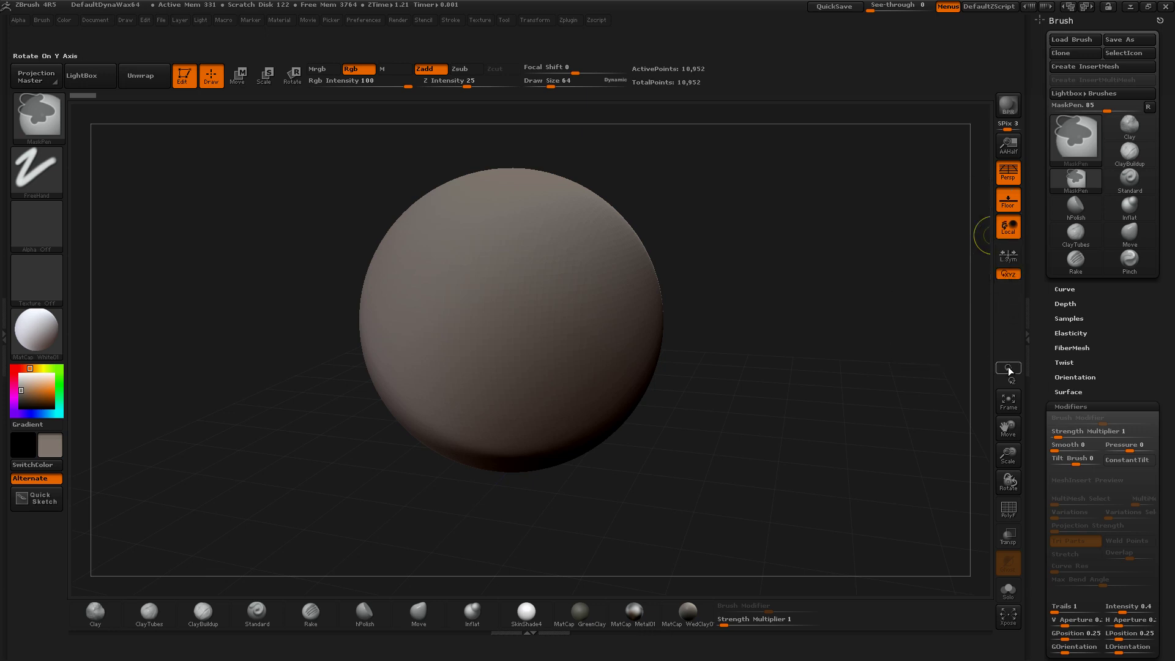
Step: Remove the Y-axis rotation, Move and Scale buttons and bring Frame up under XYZ
left_click_drag(1008, 370, 832, 361, "ctrl+alt")
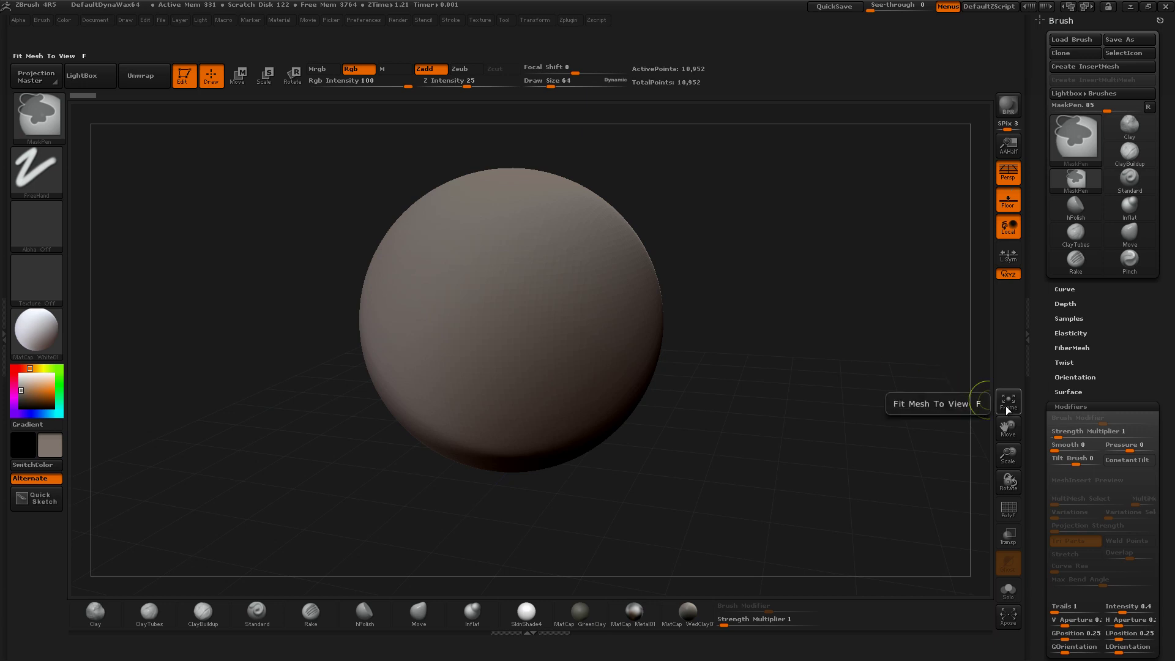
left_click_drag(1008, 404, 1008, 294, "ctrl+alt")
mouse_move(1009, 428)
left_mouse_down("ctrl+alt")
mouse_move(1004, 321)
mouse_move(747, 320)
left_mouse_up("ctrl+alt")
left_click_drag(1009, 455, 812, 380, "ctrl+alt")
left_click_drag(1008, 482, 861, 457, "ctrl+alt")
Step: Remove Rotate and stack Transp, Ghost and Solo under PolyF below Frame
left_click_drag(1008, 511, 1009, 321, "ctrl+alt")
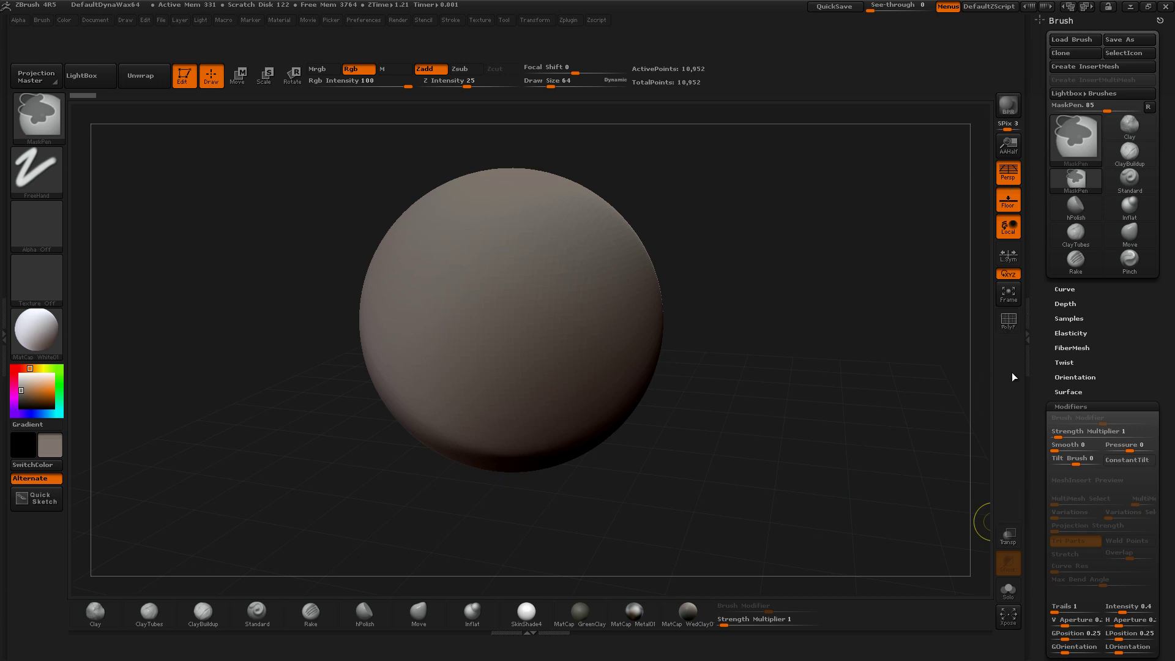
left_click_drag(1009, 536, 1009, 348, "ctrl+alt")
left_click_drag(1008, 561, 1008, 375, "ctrl+alt")
left_click_drag(1008, 589, 1008, 404, "ctrl+alt")
left_click_drag(1008, 615, 1009, 439, "ctrl+alt")
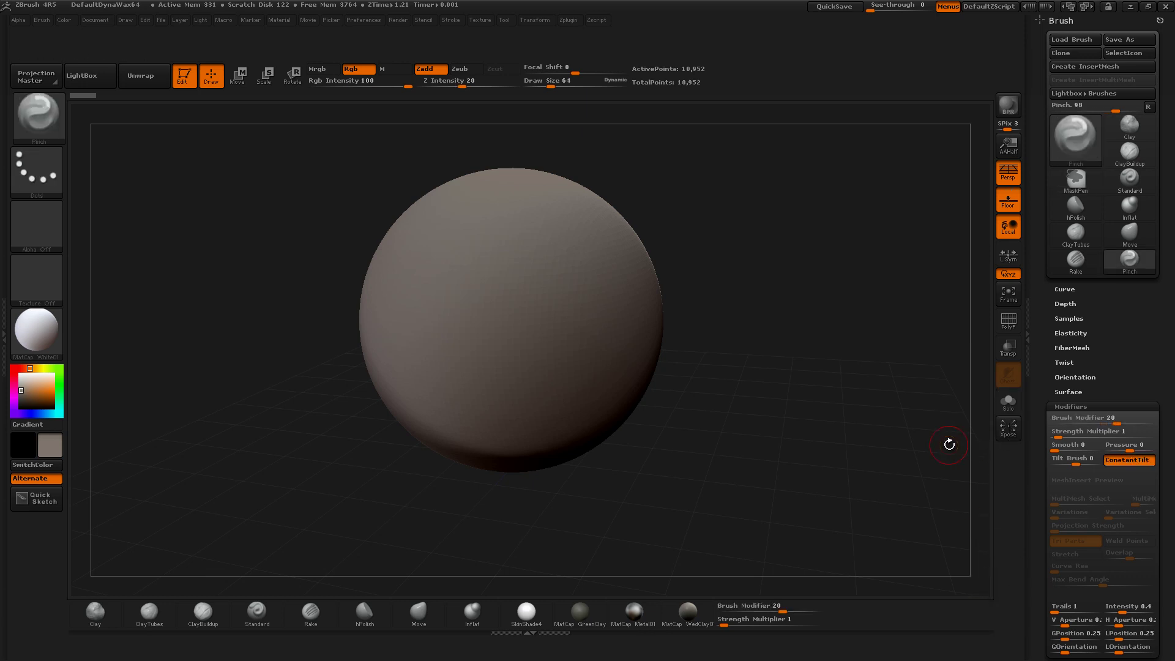
Step: Turn off Enable Customize and store the layout as the master configuration
left_click(364, 21)
left_click(400, 131)
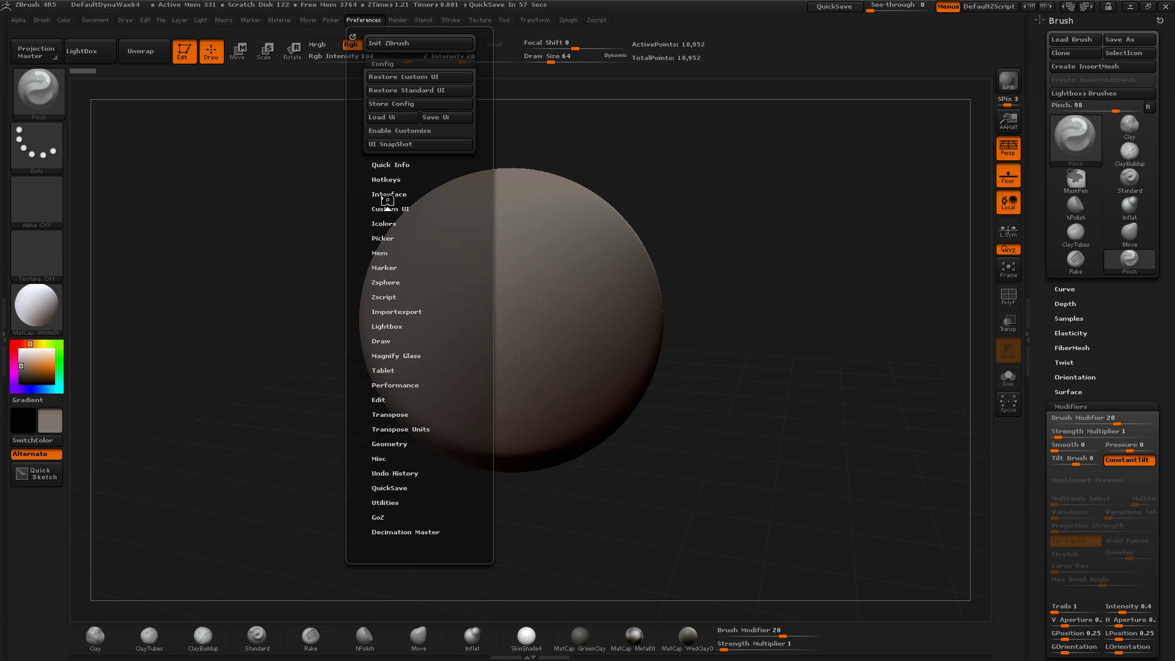
left_click(406, 103)
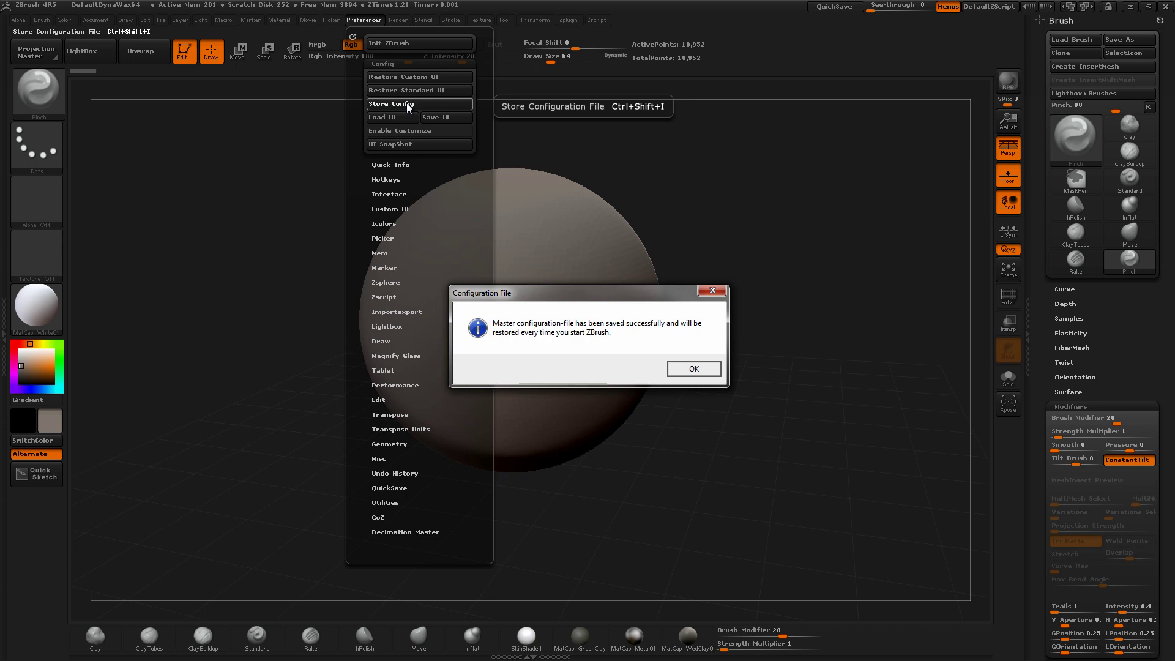
left_click(693, 367)
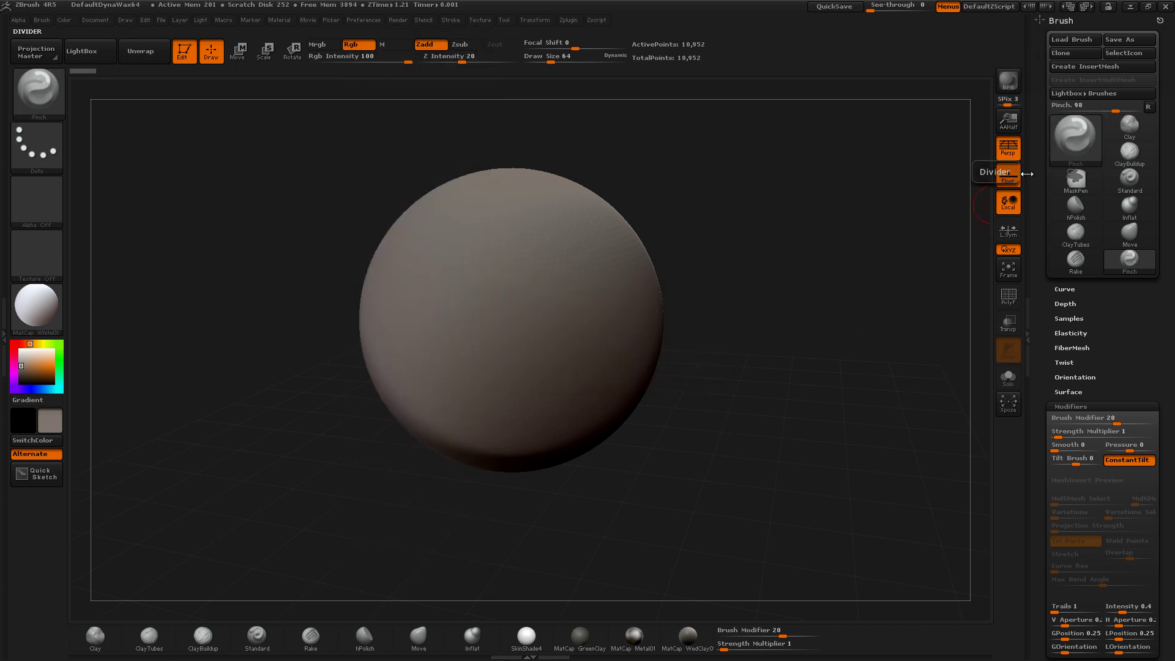
Step: Close the Brush palette in the side tray and store the config again
scroll(1075, 208, "down", 10)
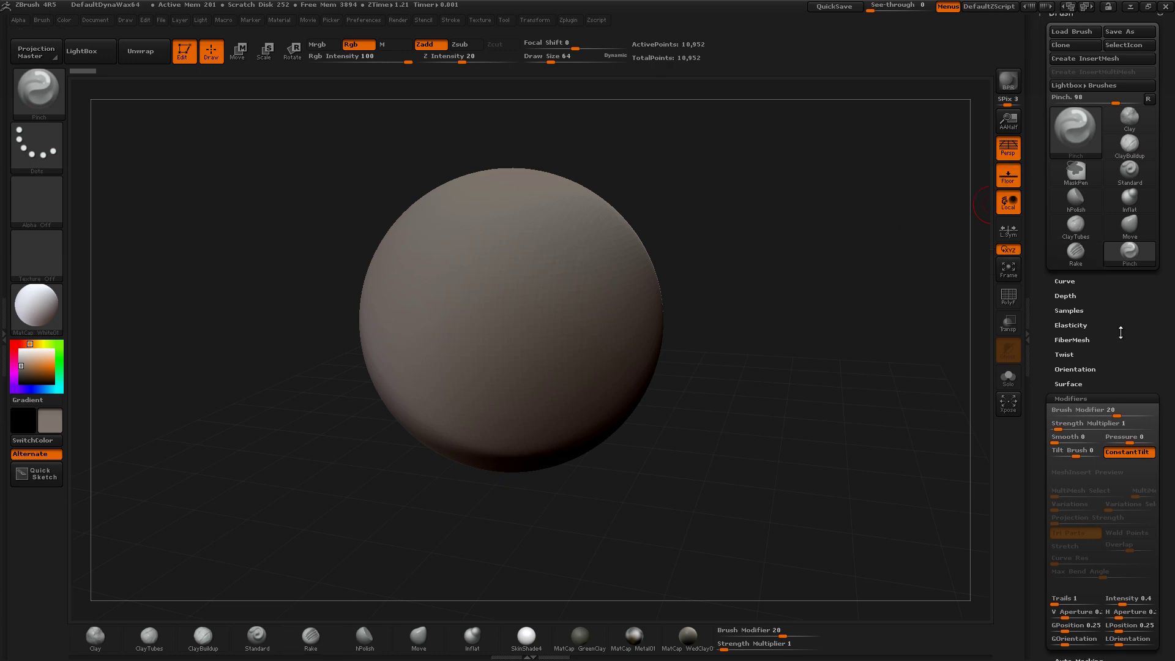
scroll(1075, 208, "down", 5)
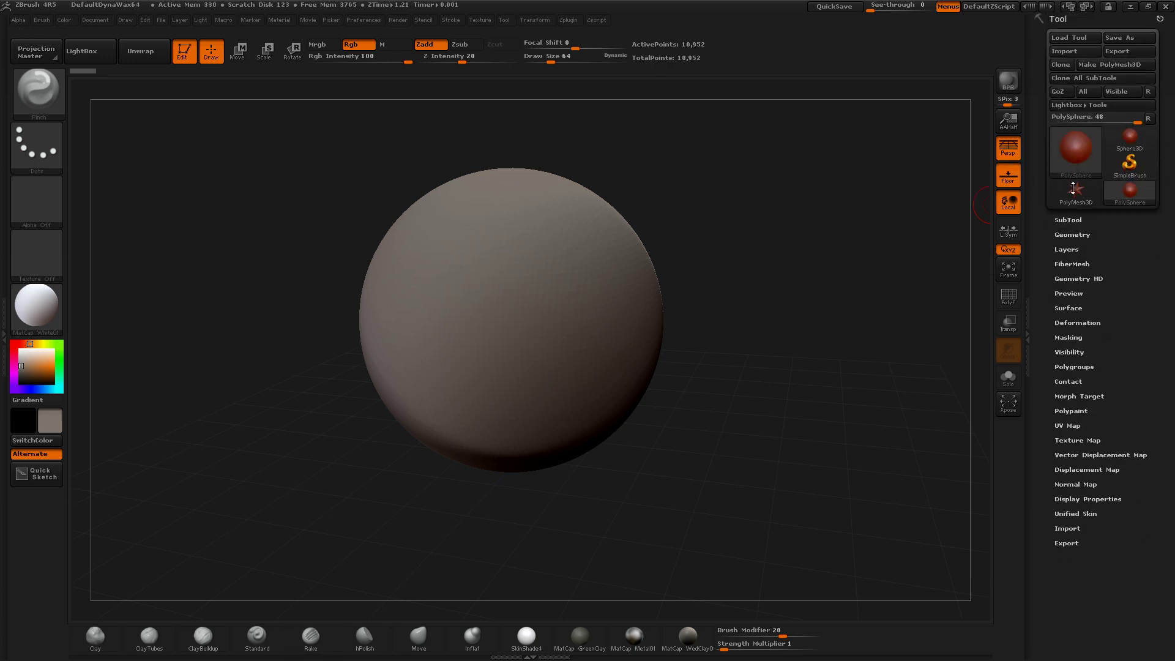
mouse_move(1074, 191)
scroll(1076, 205, "up", 2)
scroll(1083, 207, "up", 10)
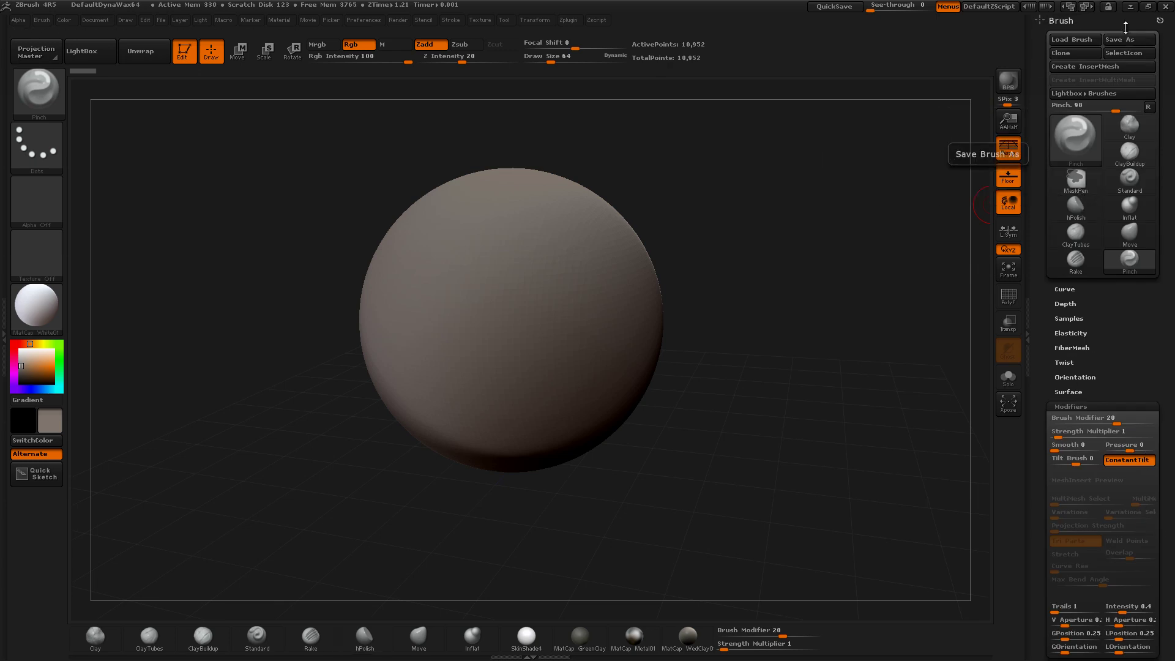
left_click(1160, 21)
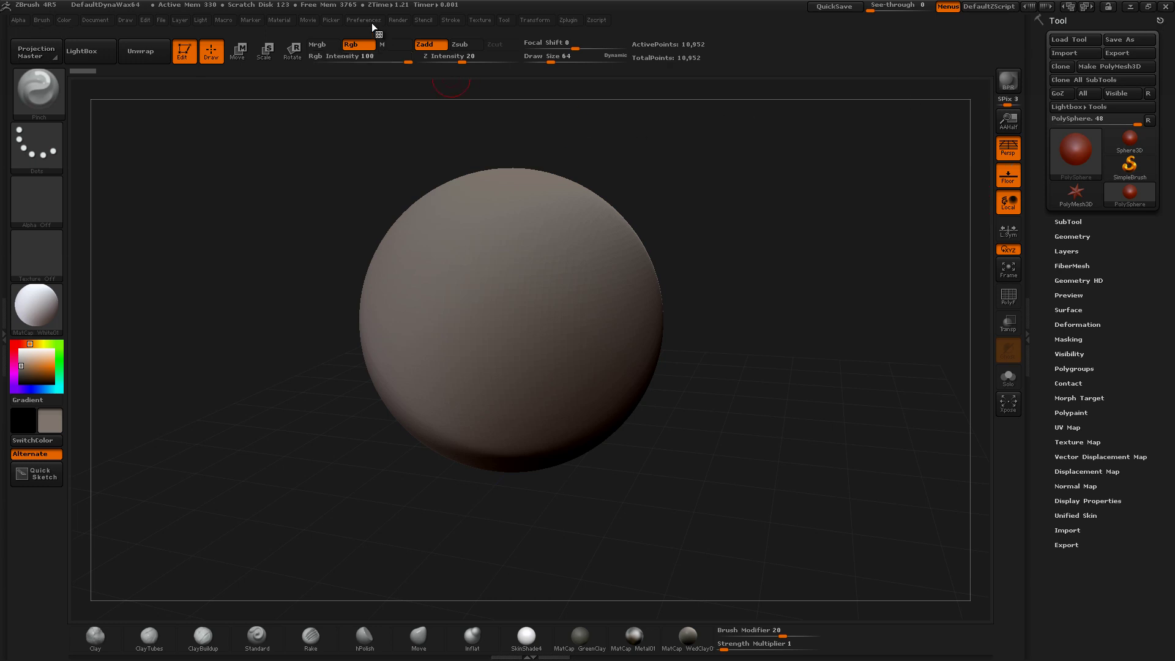
left_click(371, 23)
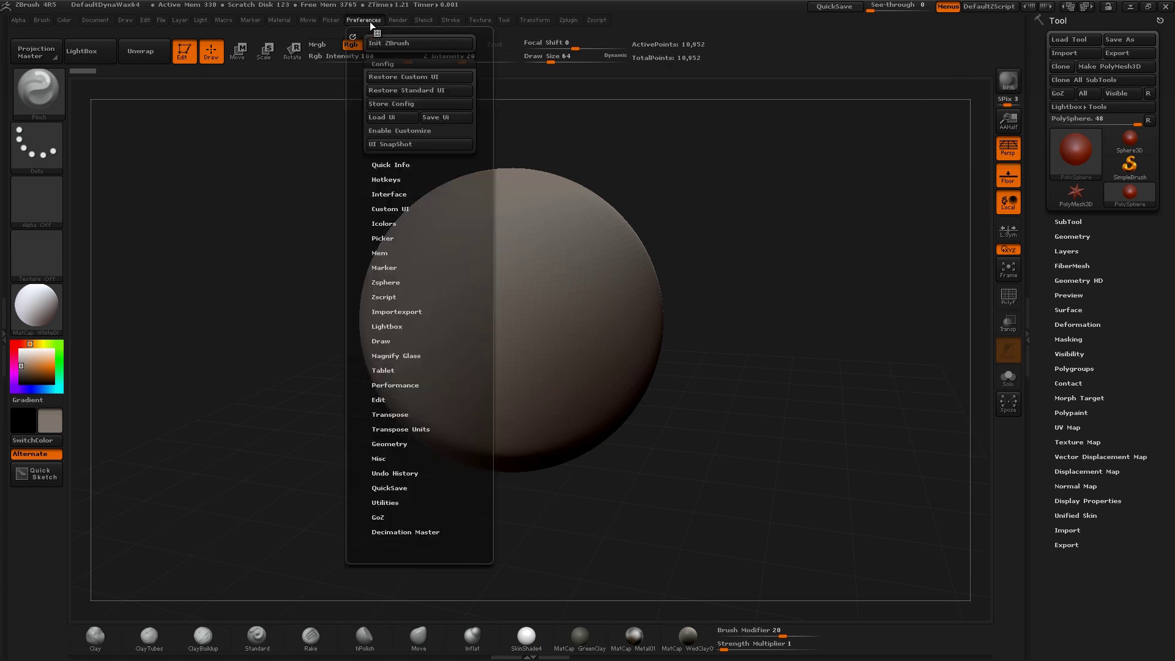
left_click(399, 105)
left_click(687, 370)
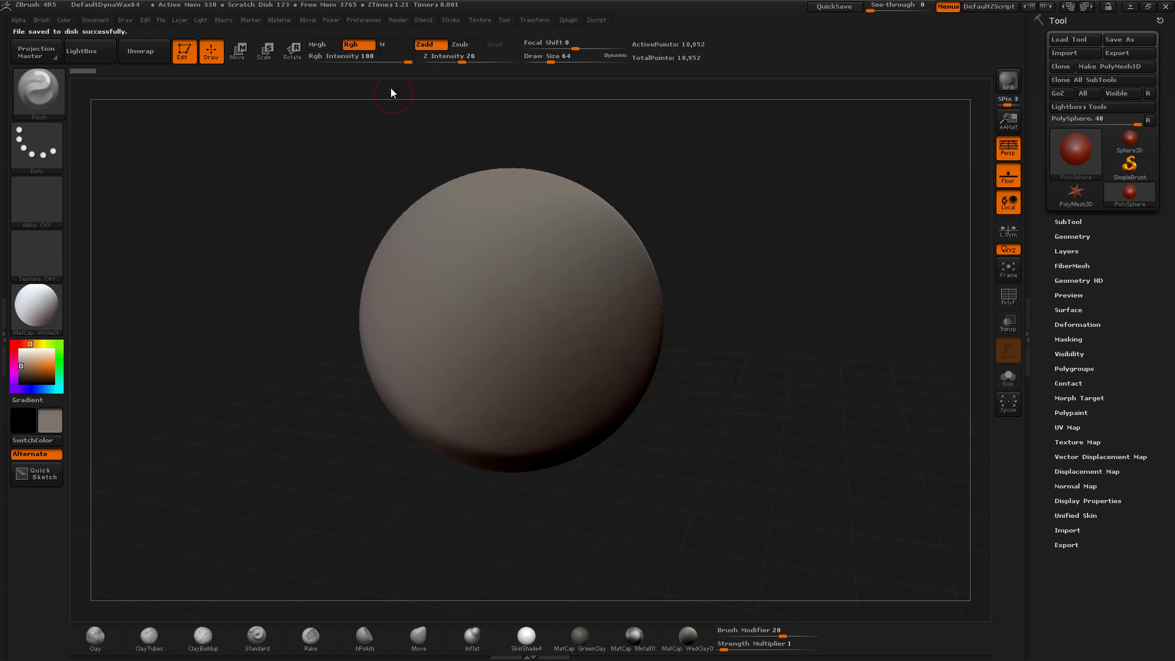
left_click(368, 20)
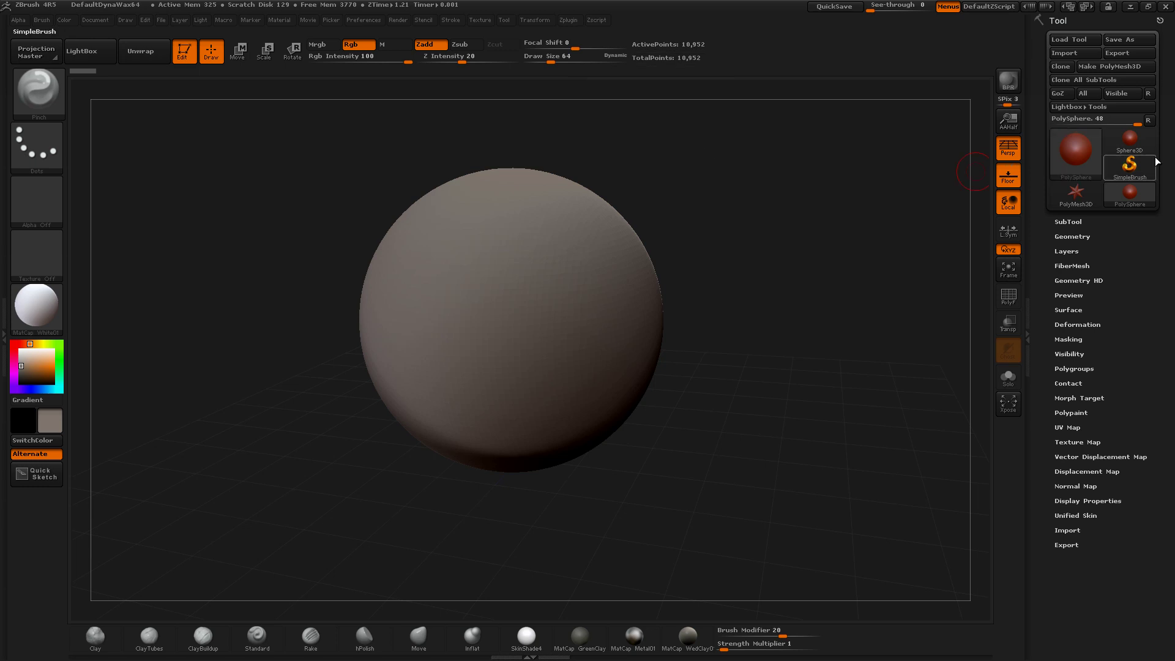
Step: Switch the active tool from PolySphere to SimpleBrush, leaving edit mode, and open Preferences
left_click(1130, 164)
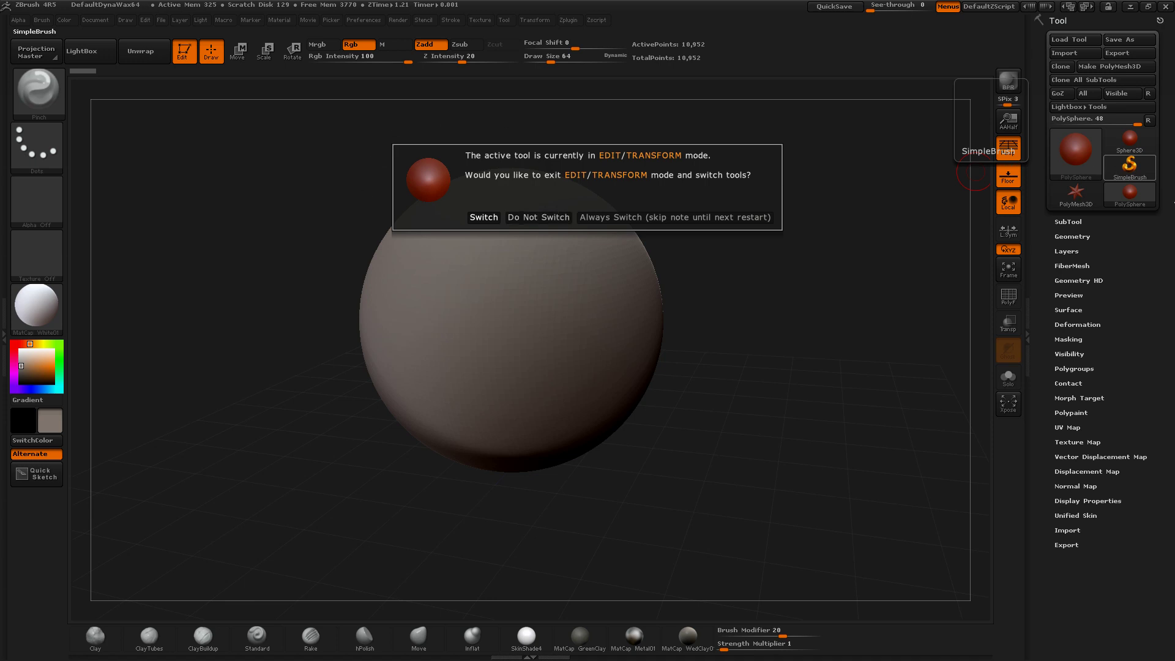
left_click(539, 217)
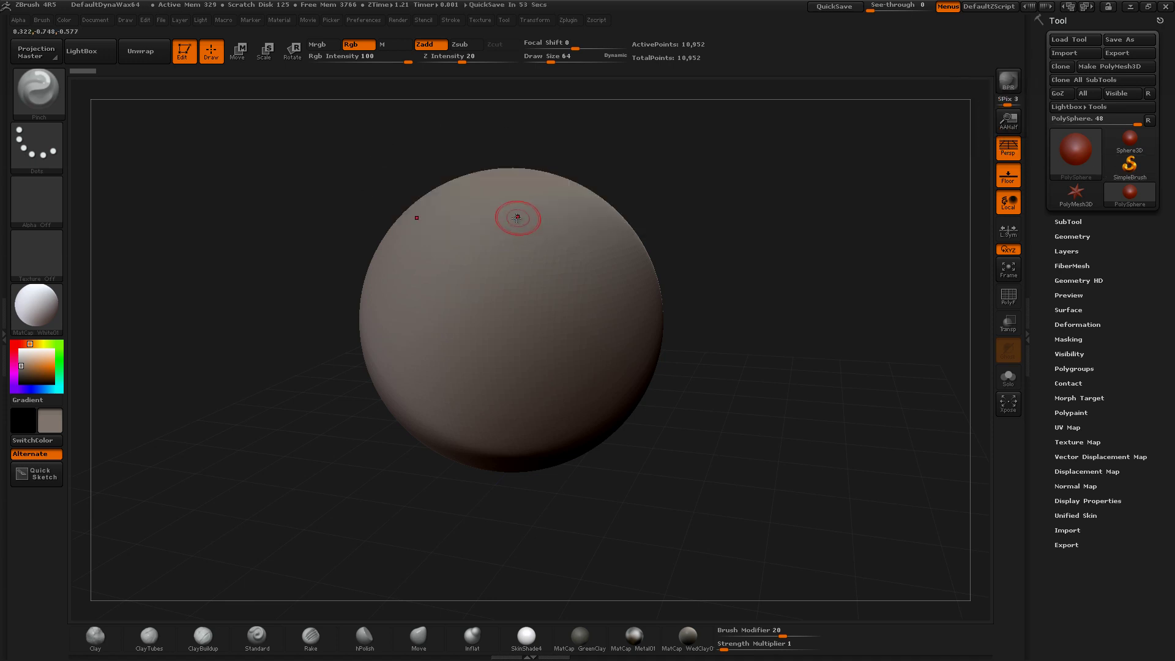
left_click(1129, 164)
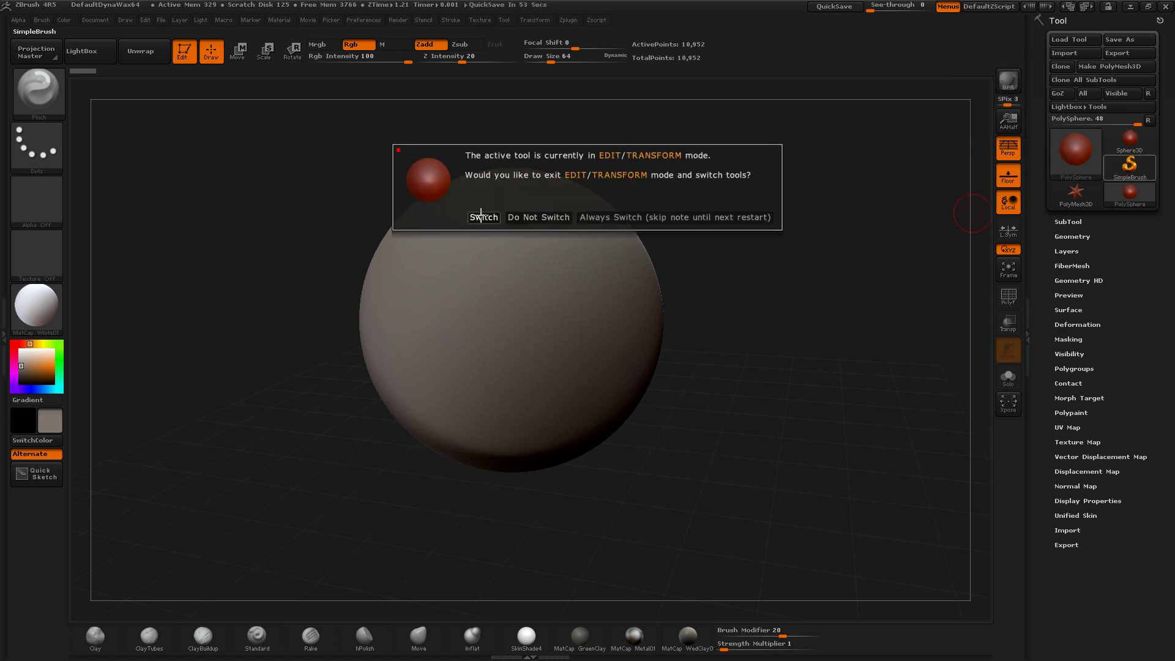
left_click(476, 216)
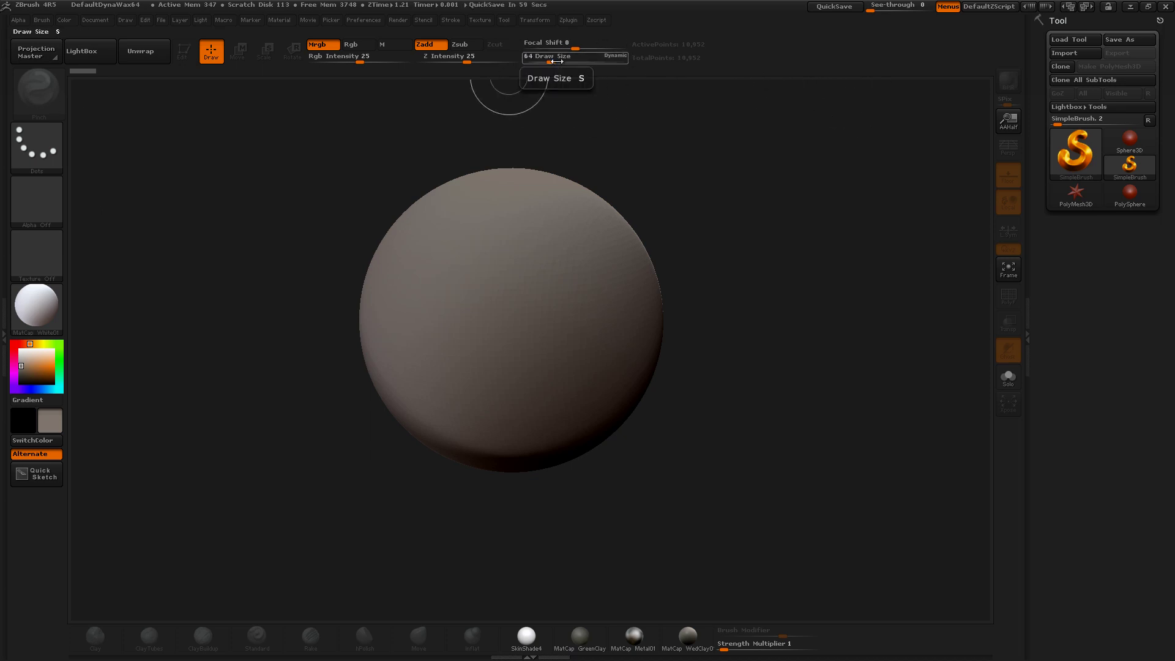
left_click(361, 20)
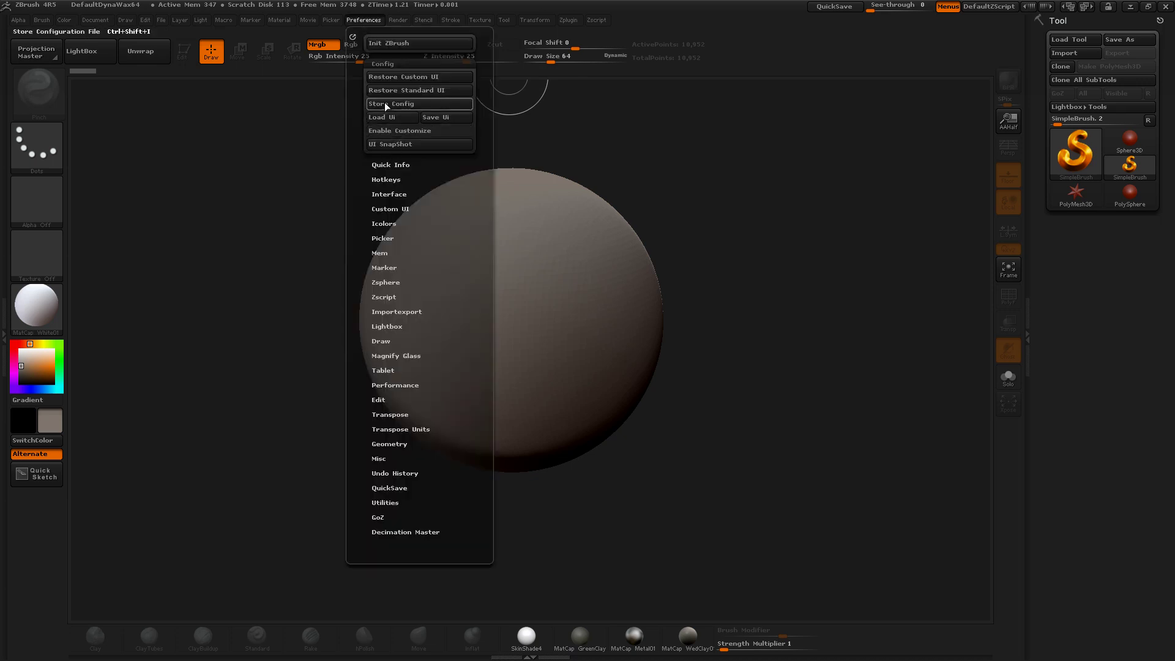
Step: Store the SimpleBrush setup as the master config and clear the canvas with Ctrl+N
left_click(427, 105)
left_click(694, 369)
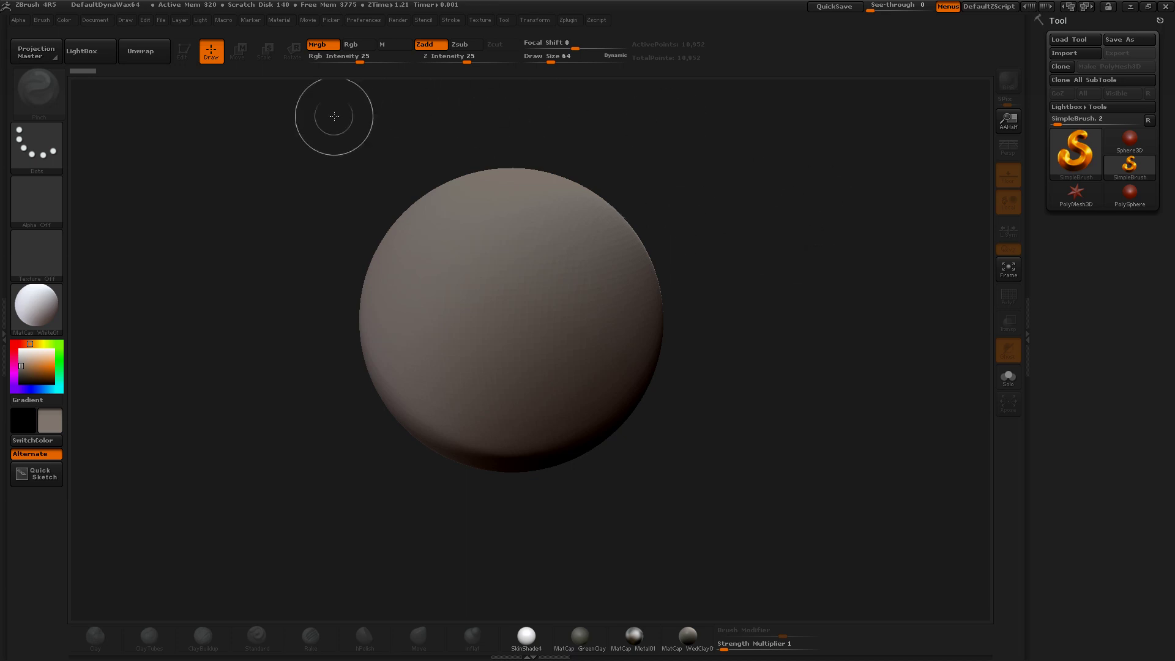
key("ctrl+n")
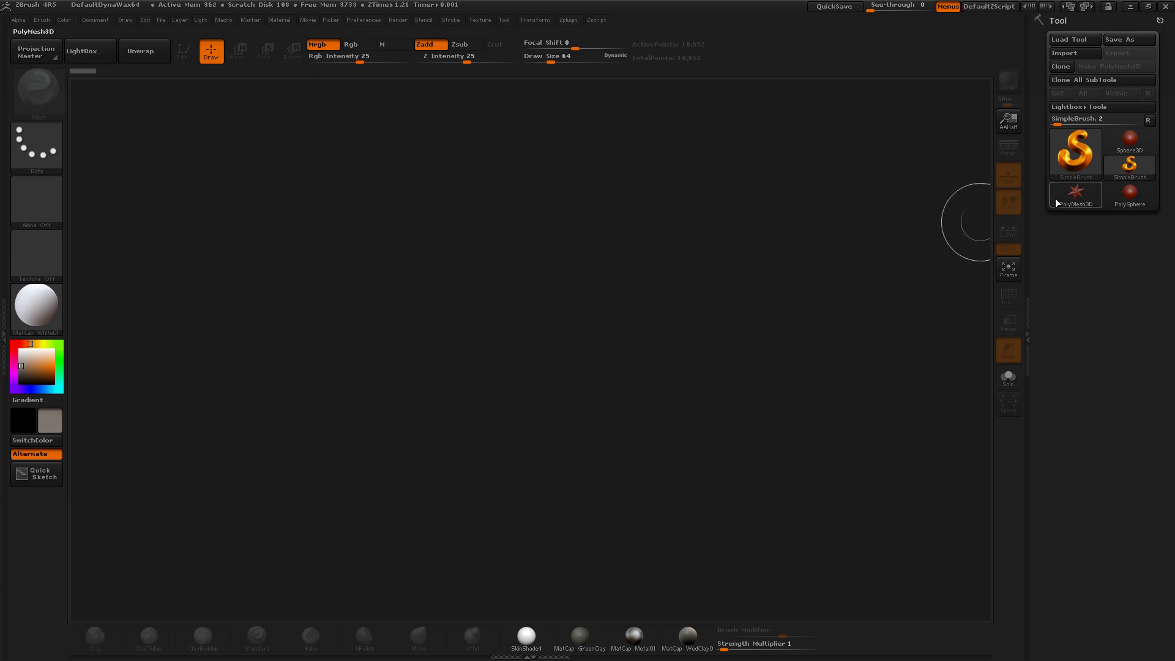
Step: Draw a fresh PolySphere in edit mode and recentre the view on it
left_click(1129, 193)
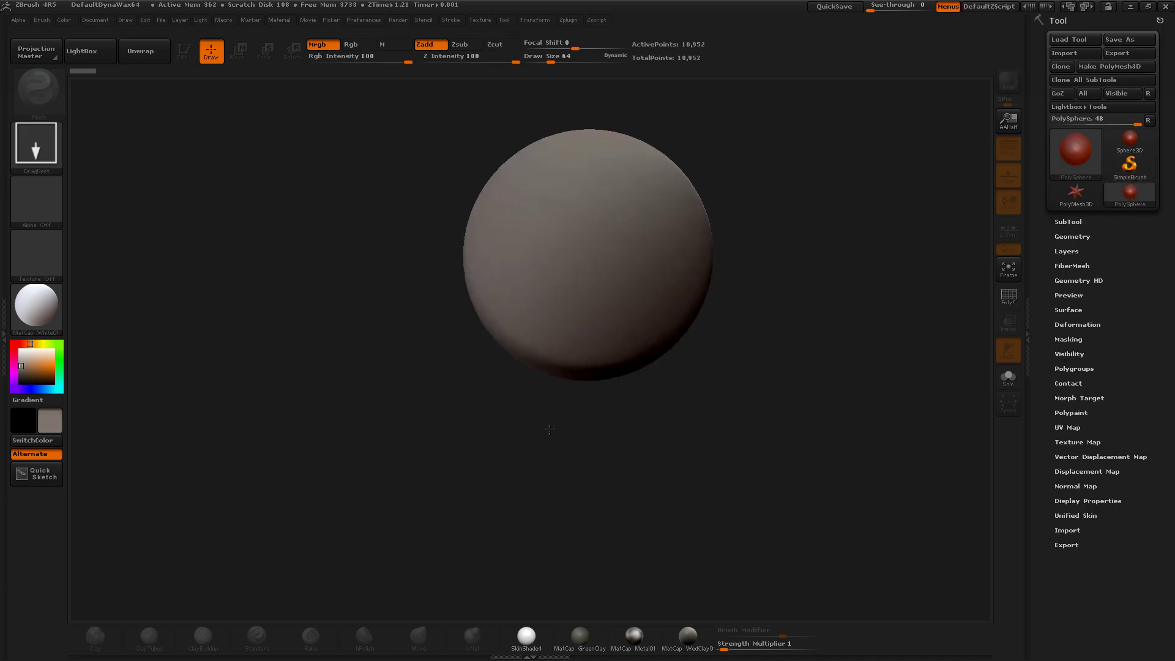
left_click_drag(586, 256, 551, 454)
key("t")
left_click_drag(842, 334, 902, 339)
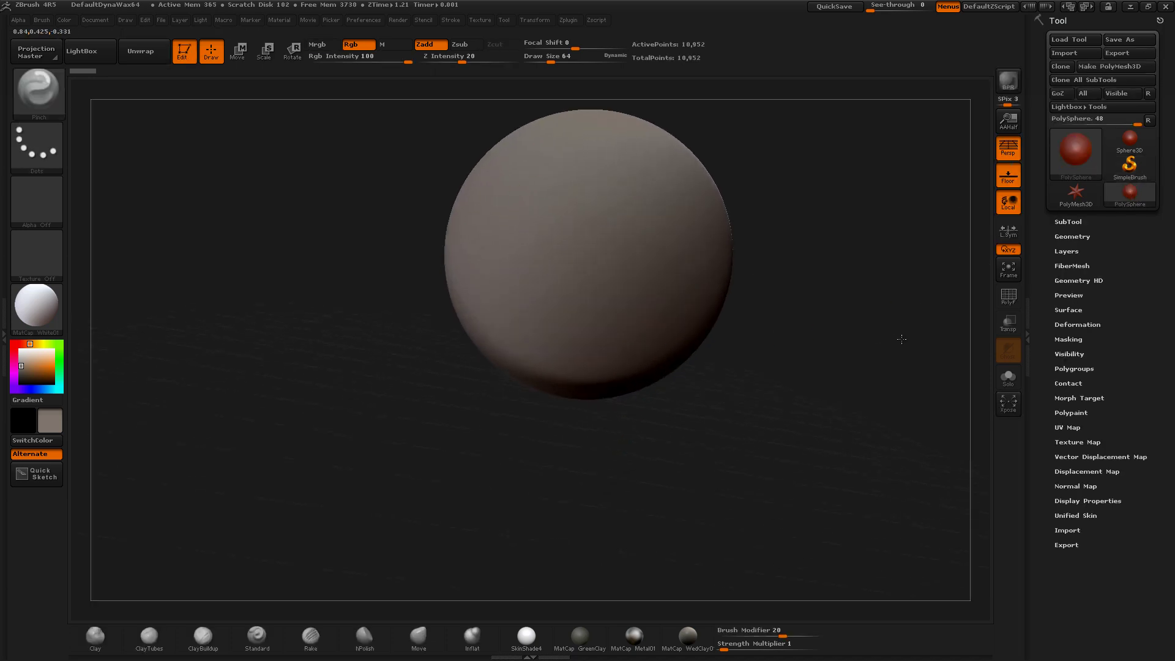
left_click_drag(838, 246, 753, 296, "alt")
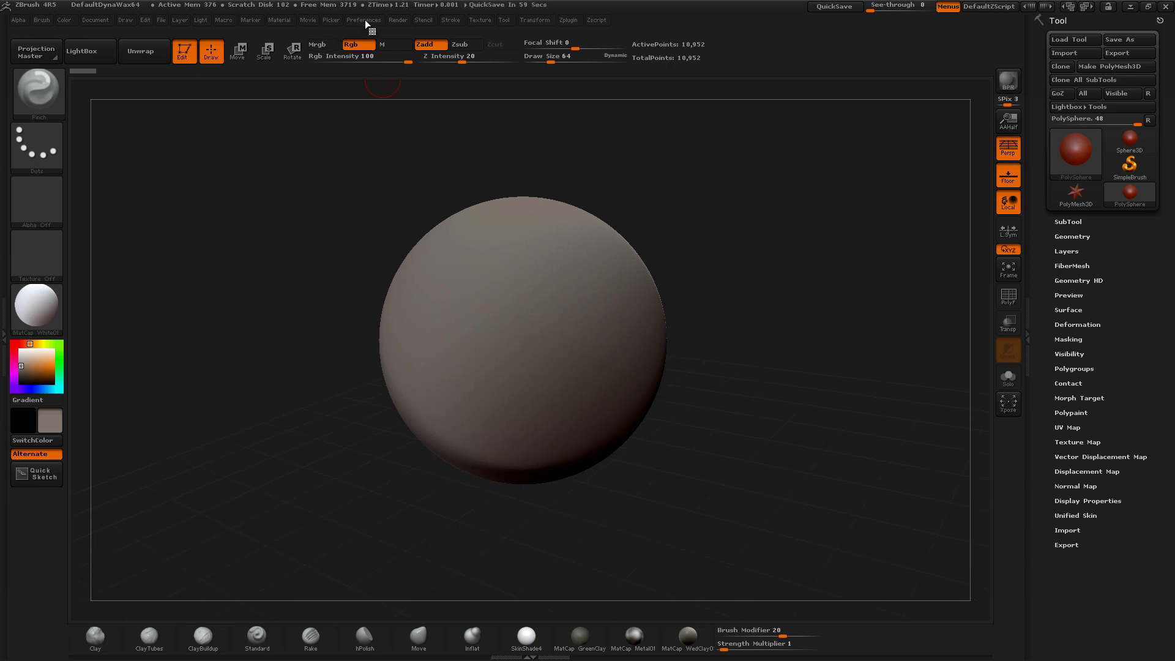
Step: Turn Enable Customize on in Preferences > Config and expand the Custom UI options
left_click(366, 20)
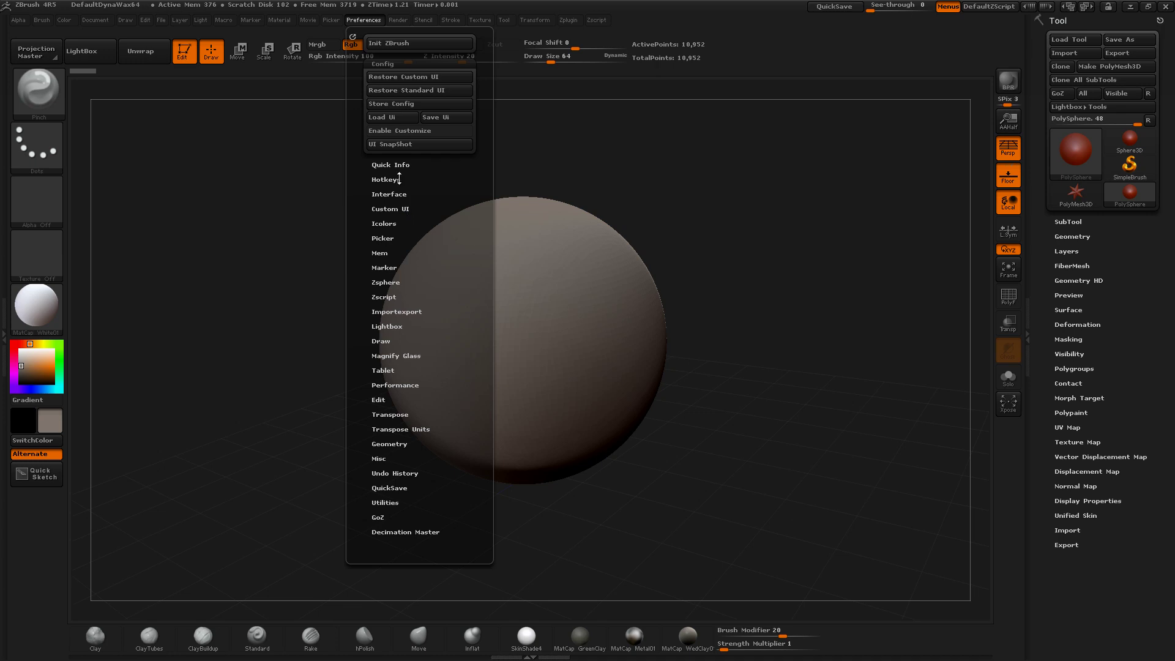
left_click(387, 209)
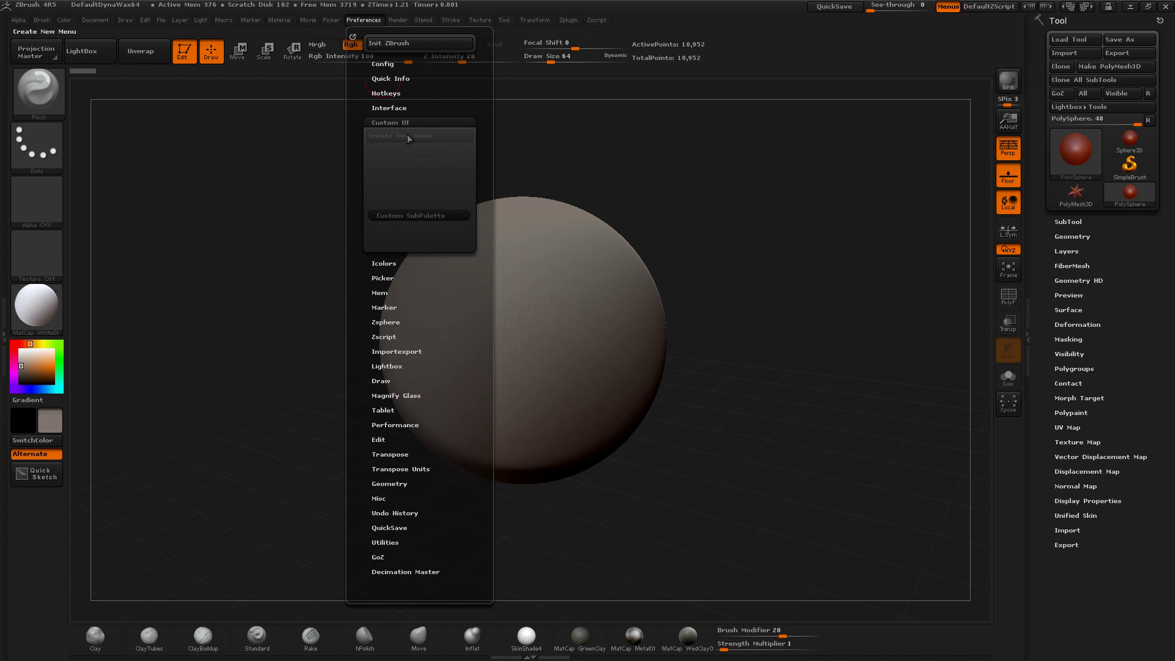
left_click(384, 64)
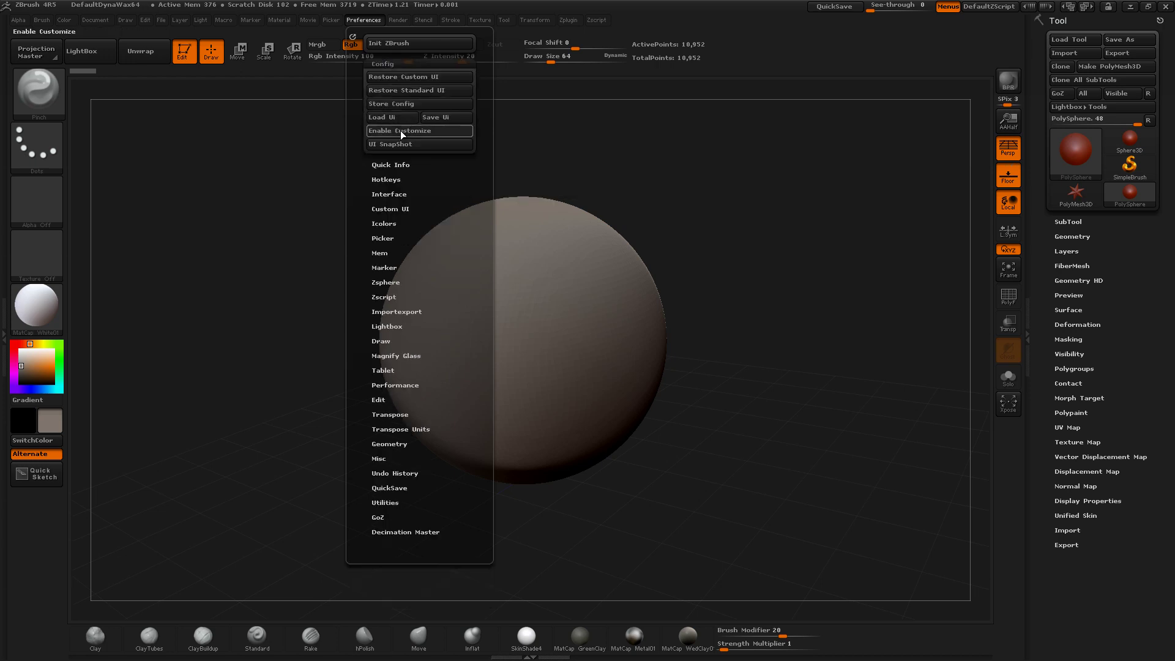
left_click(401, 132)
left_click(392, 209)
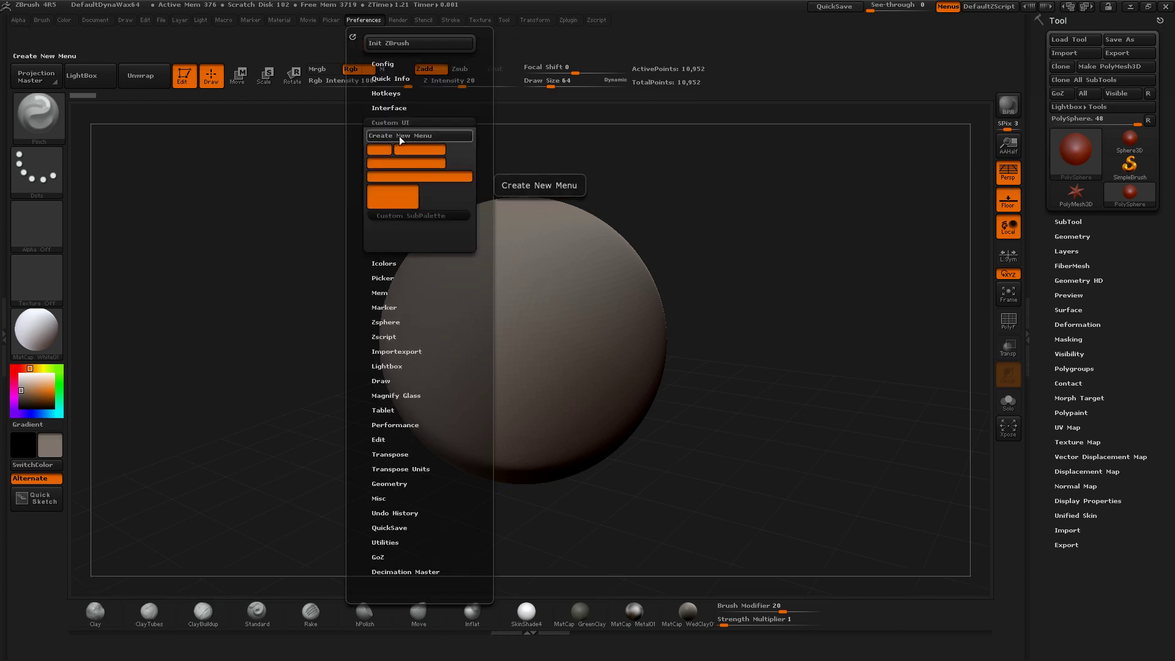
left_click(385, 63)
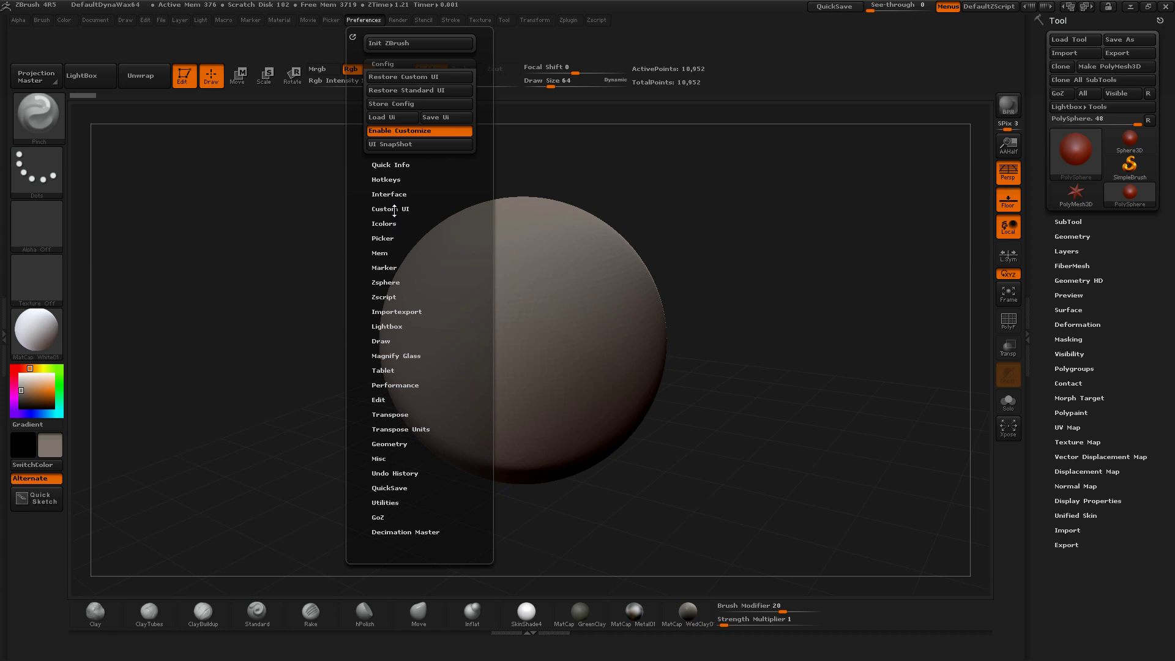
left_click(394, 209)
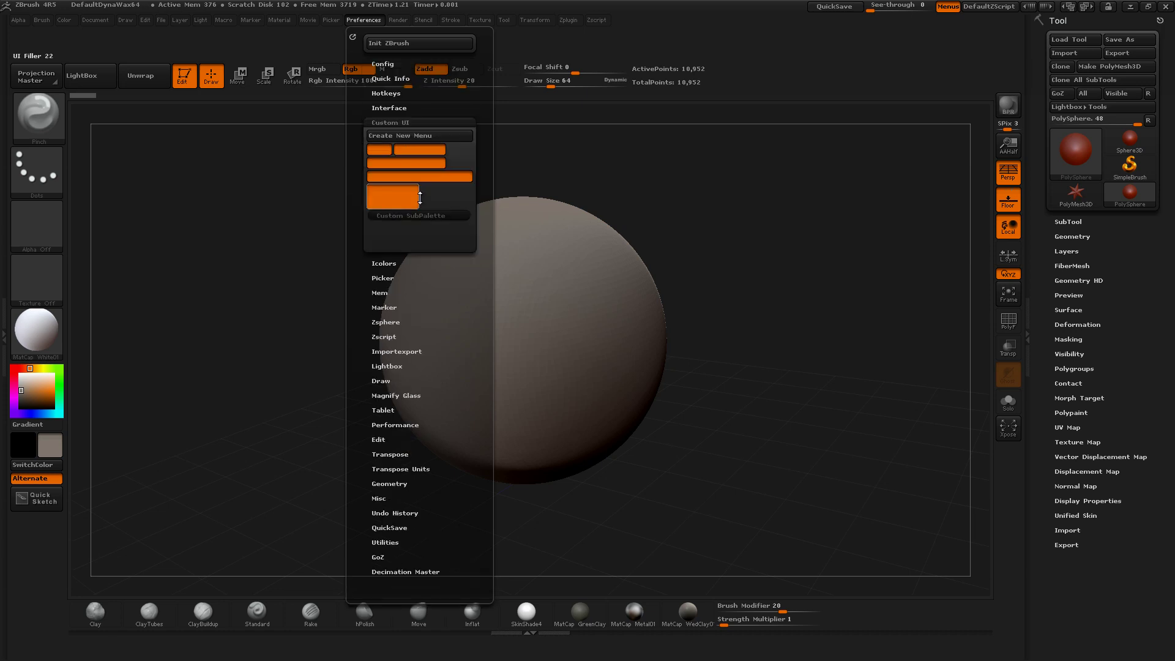
Step: Create a new custom menu titled Z_Geometry
left_click(397, 136)
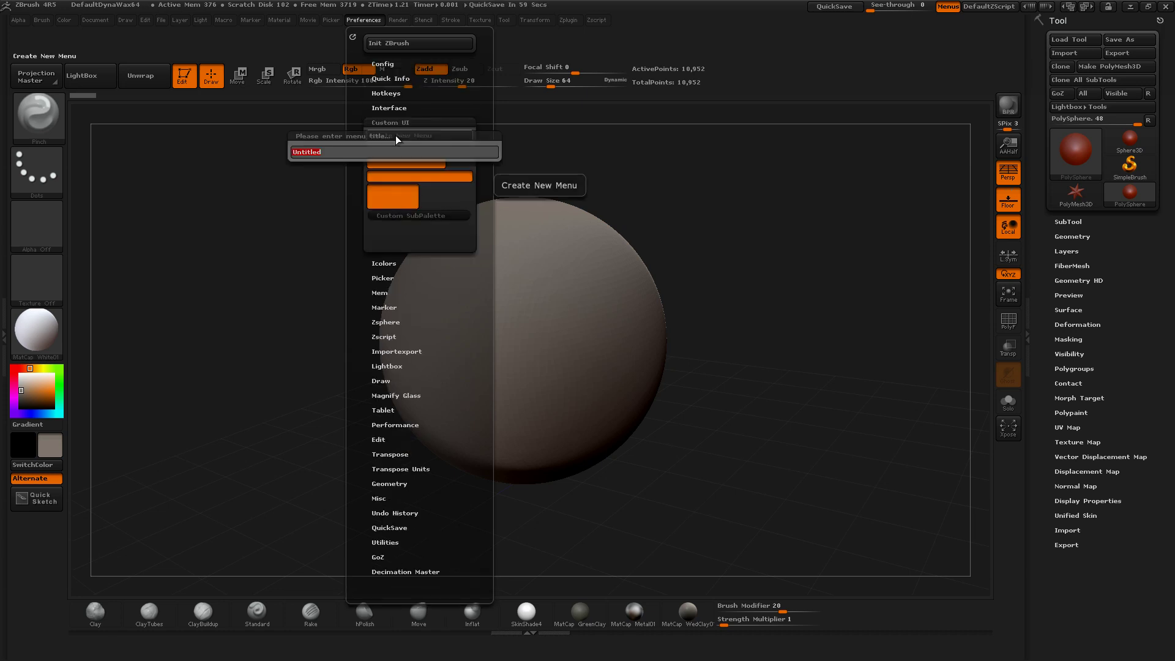
type("Z8")
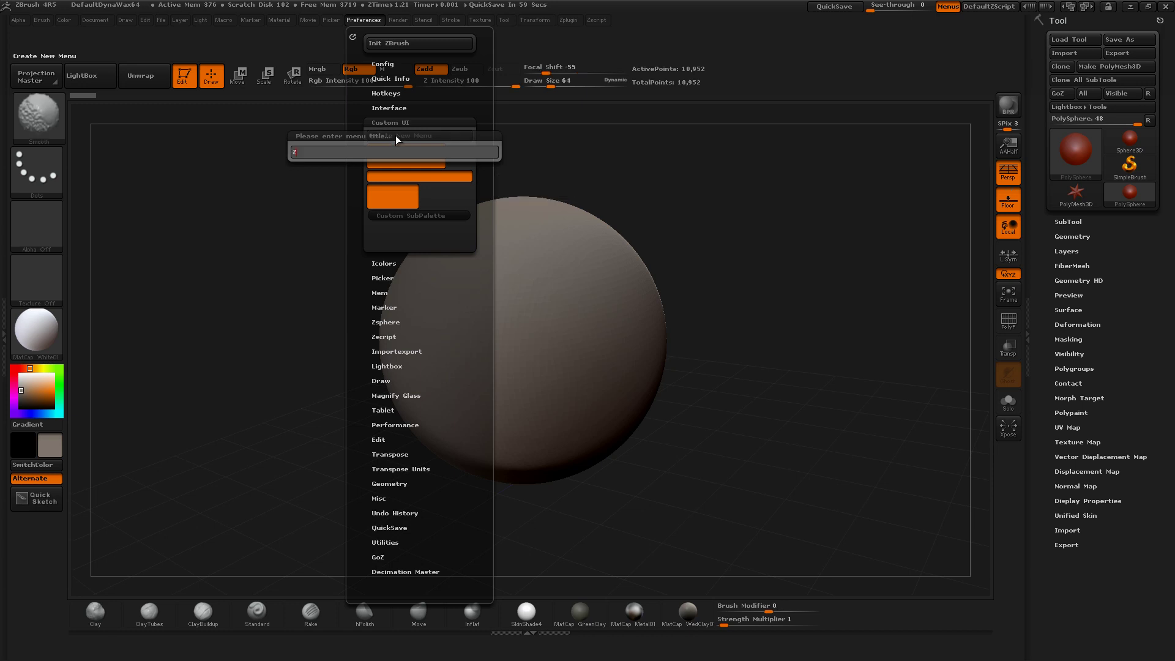
key("shift")
type("geo")
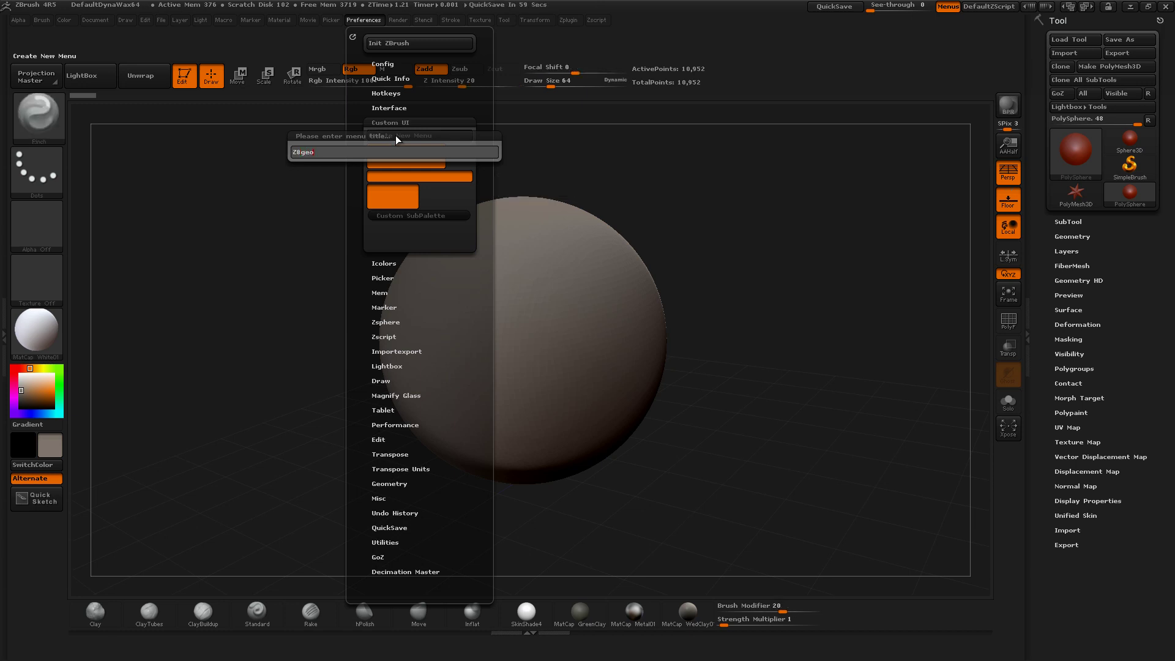
type("metryu")
key("BackSpace")
type("?")
type("_")
key("BackSpace")
key("BackSpace")
type("_")
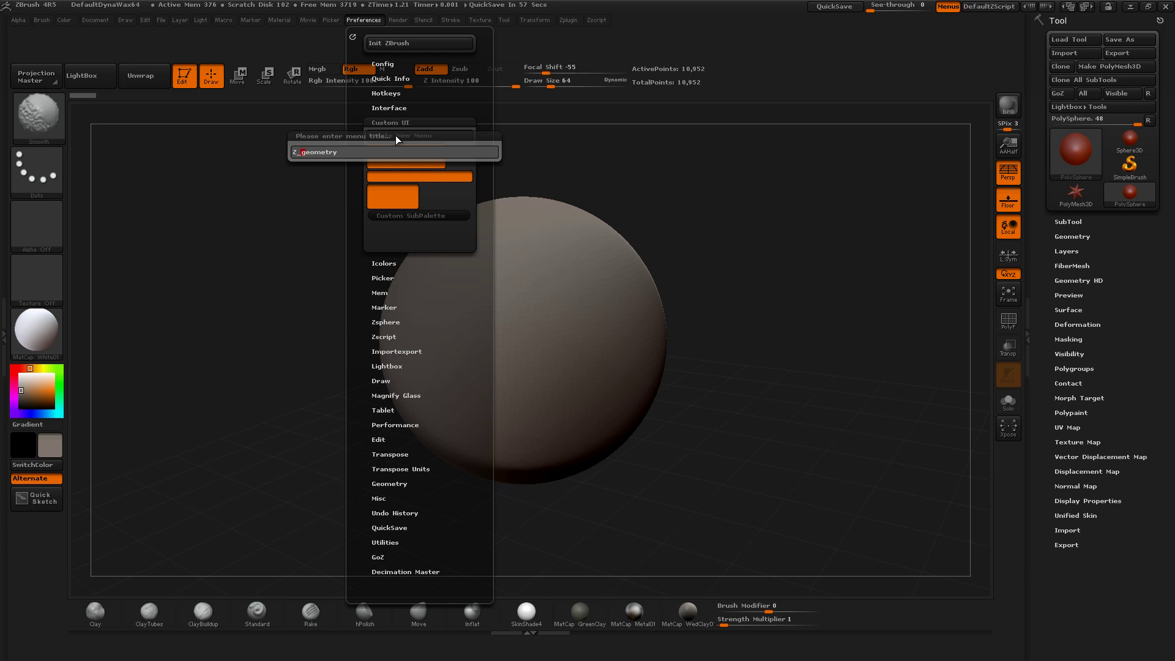
key("Return")
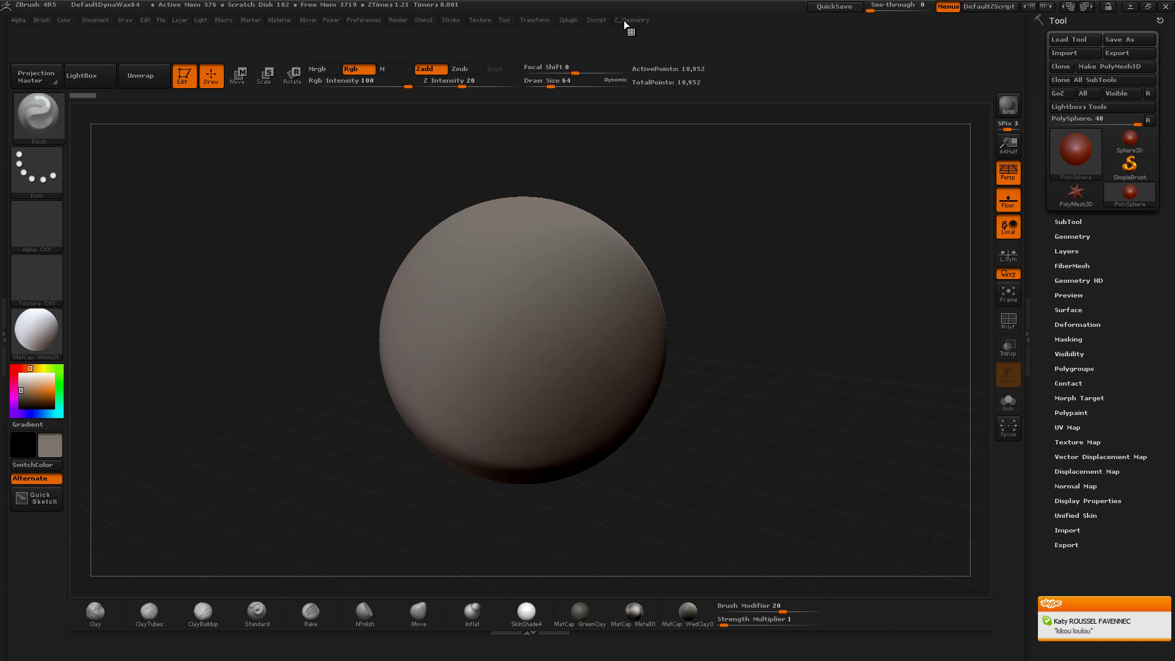
Step: Place Z_Geometry before Zplugin, dock it in the tray, and add Sphere3D and PolyMesh3D
left_click_drag(623, 21, 590, 21)
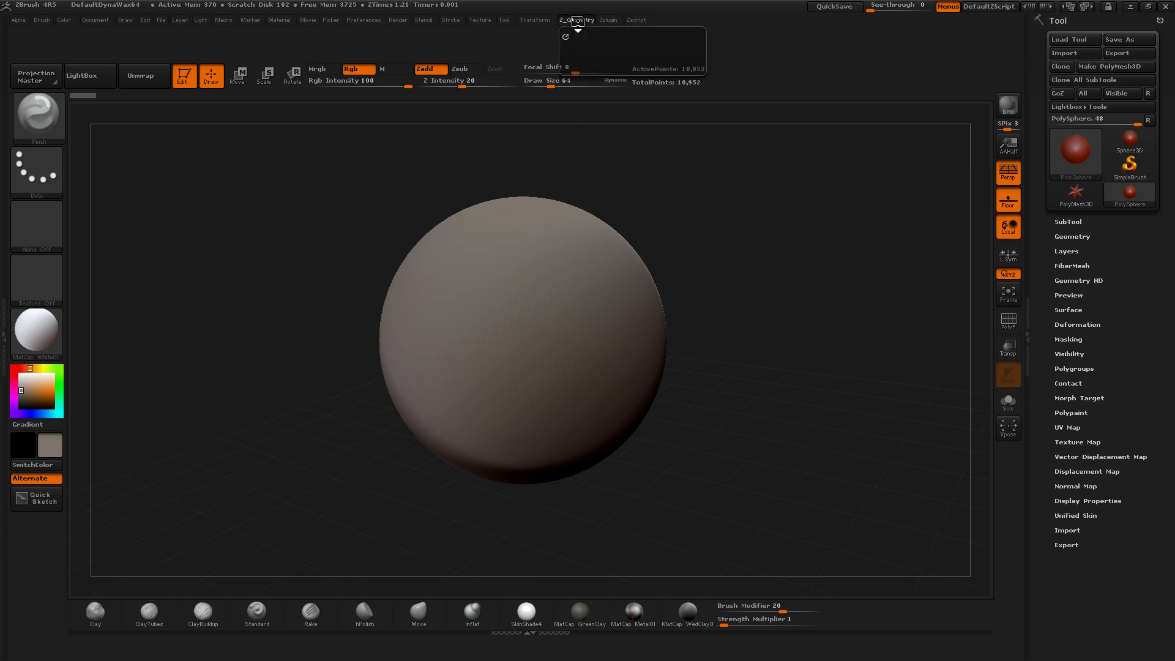
left_click(561, 31)
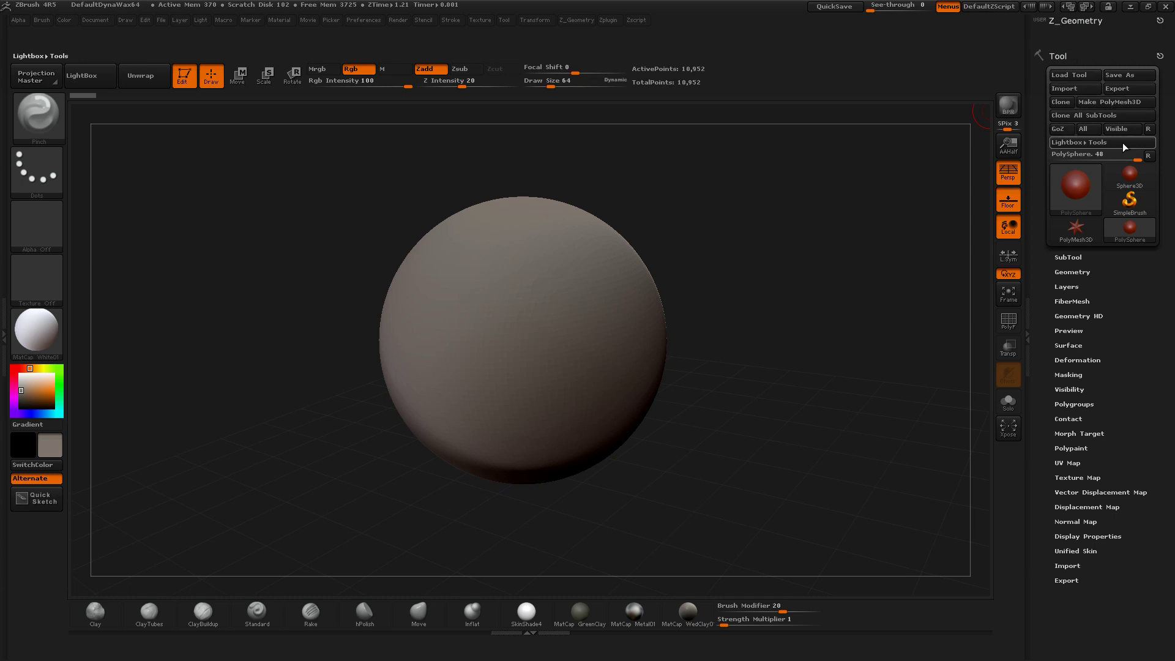
left_click_drag(1130, 176, 1076, 42, "ctrl+alt")
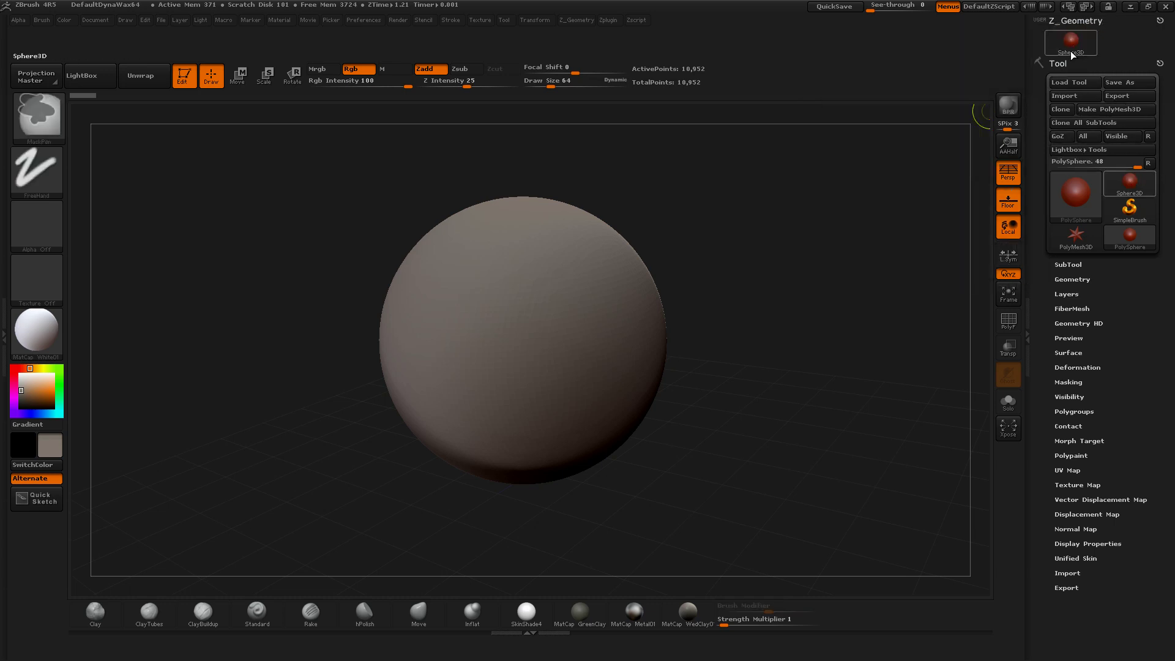
mouse_move(1075, 233)
left_mouse_down("ctrl+alt")
mouse_move(1106, 55)
mouse_move(1125, 42)
left_mouse_up("ctrl+alt")
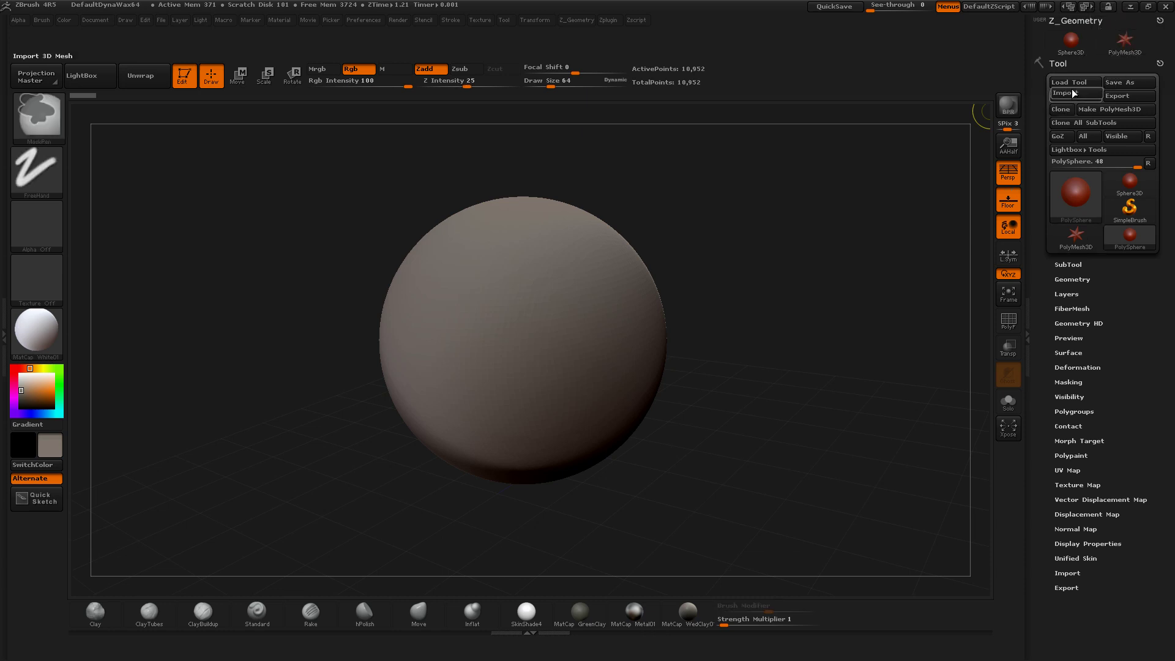
Step: Add Import and Export to Z_Geometry and expand the Tool palette's Geometry settings
left_click_drag(1063, 96, 1071, 63, "ctrl+alt")
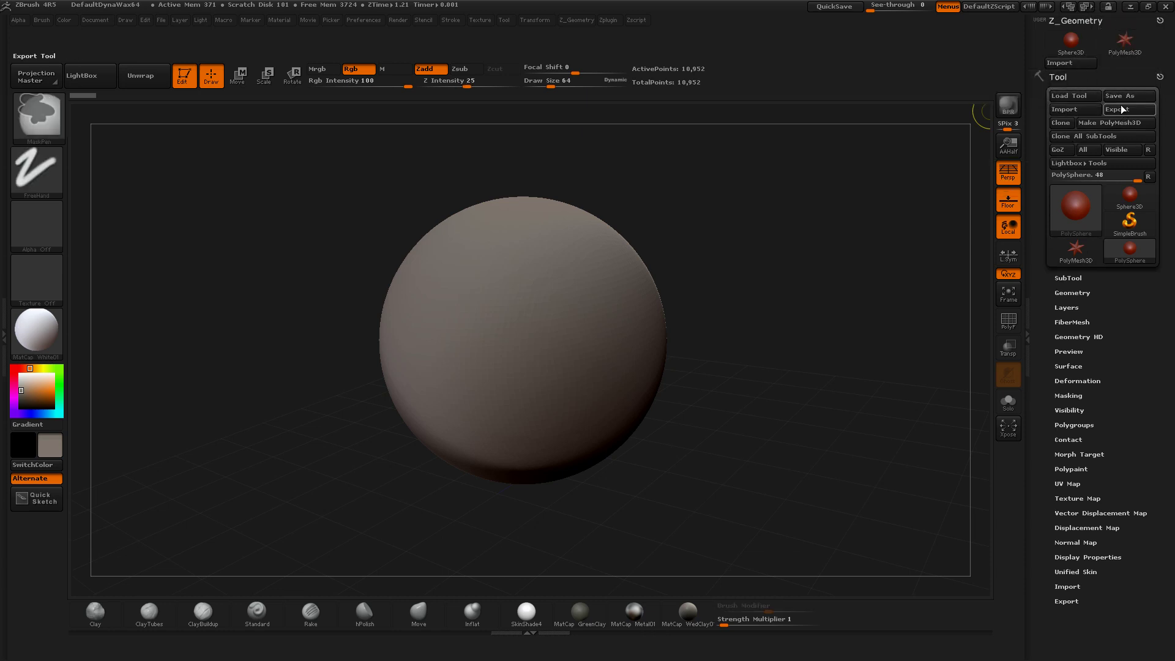
left_click_drag(1117, 109, 1112, 63, "ctrl+alt")
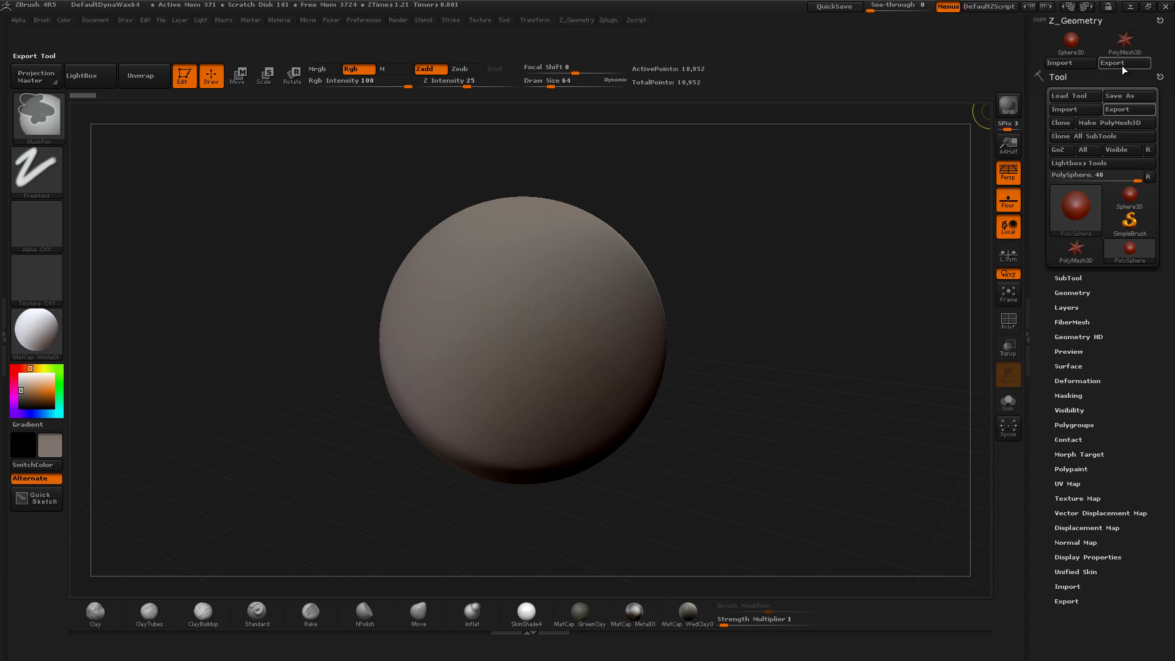
left_click(1073, 293)
mouse_move(1161, 308)
left_mouse_down()
mouse_move(1161, 177)
mouse_move(1160, 308)
left_mouse_up()
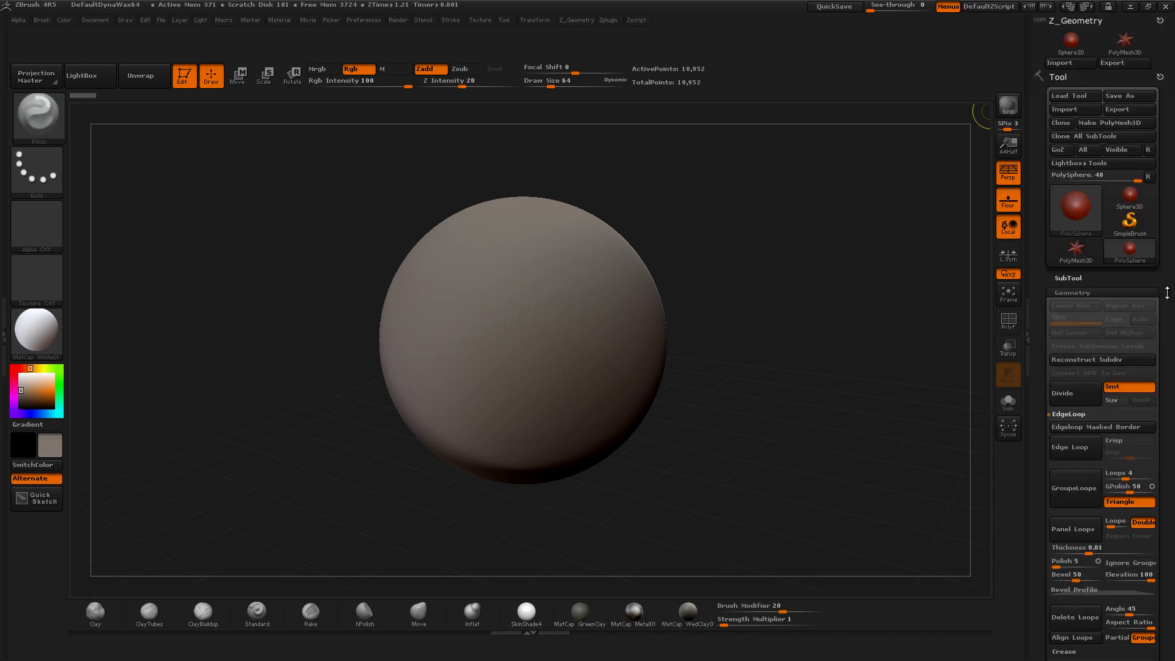
Step: Add Divide and Edge Loop to Z_Geometry, then undock the menu from the tray
left_click_drag(1068, 393, 1075, 73, "ctrl+alt")
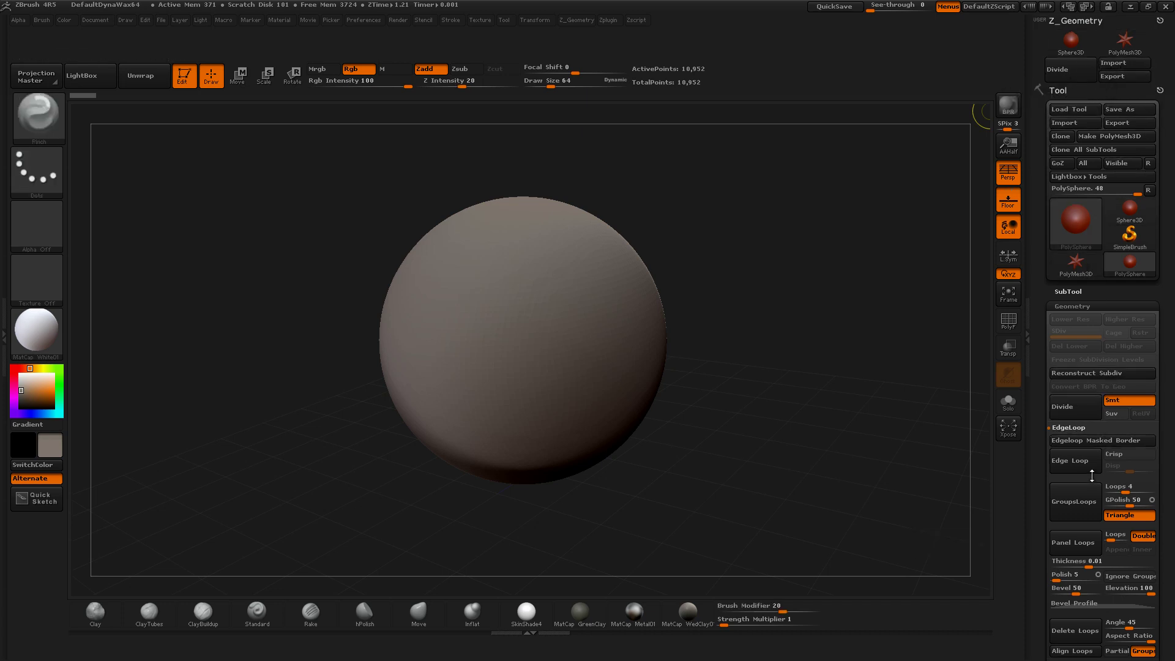
mouse_move(1071, 460)
left_mouse_down("ctrl+alt")
mouse_move(1104, 73)
mouse_move(1115, 90)
mouse_move(1080, 108)
mouse_move(1125, 79)
left_mouse_up("ctrl+alt")
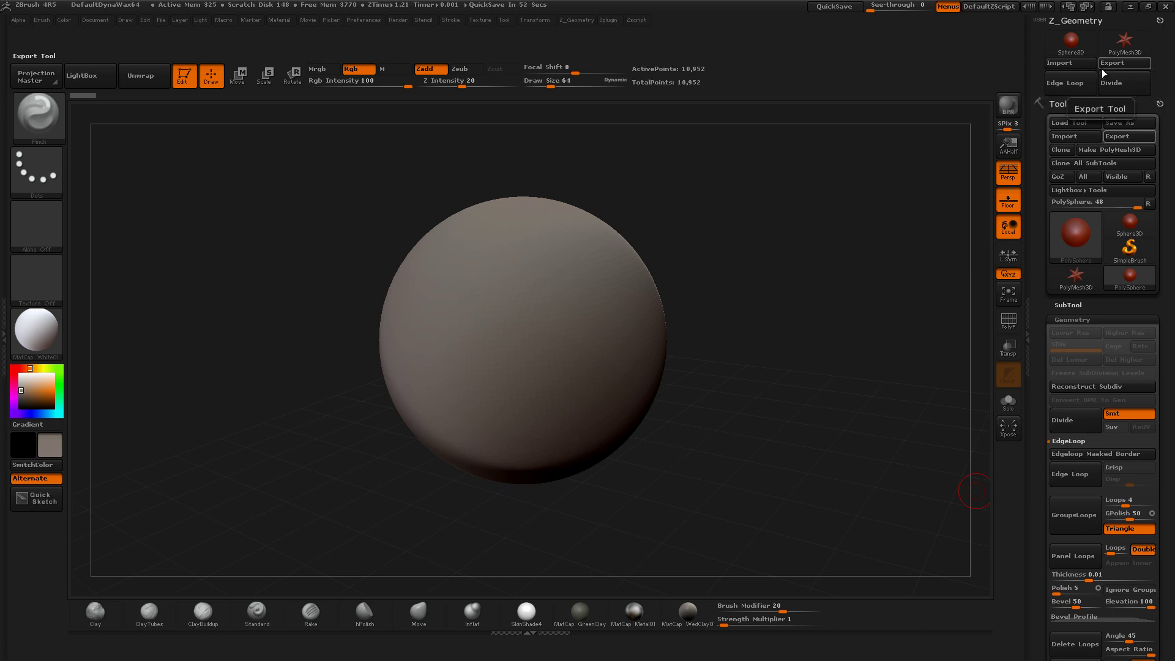
left_click(364, 20)
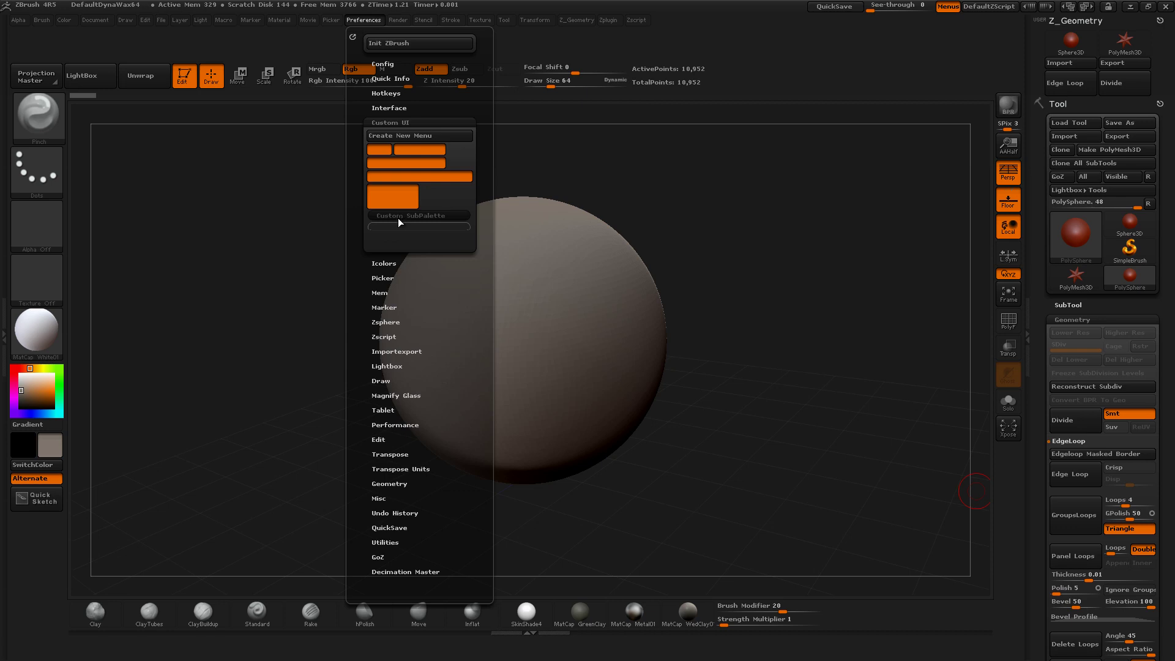
left_click(1072, 319)
left_click(1078, 318)
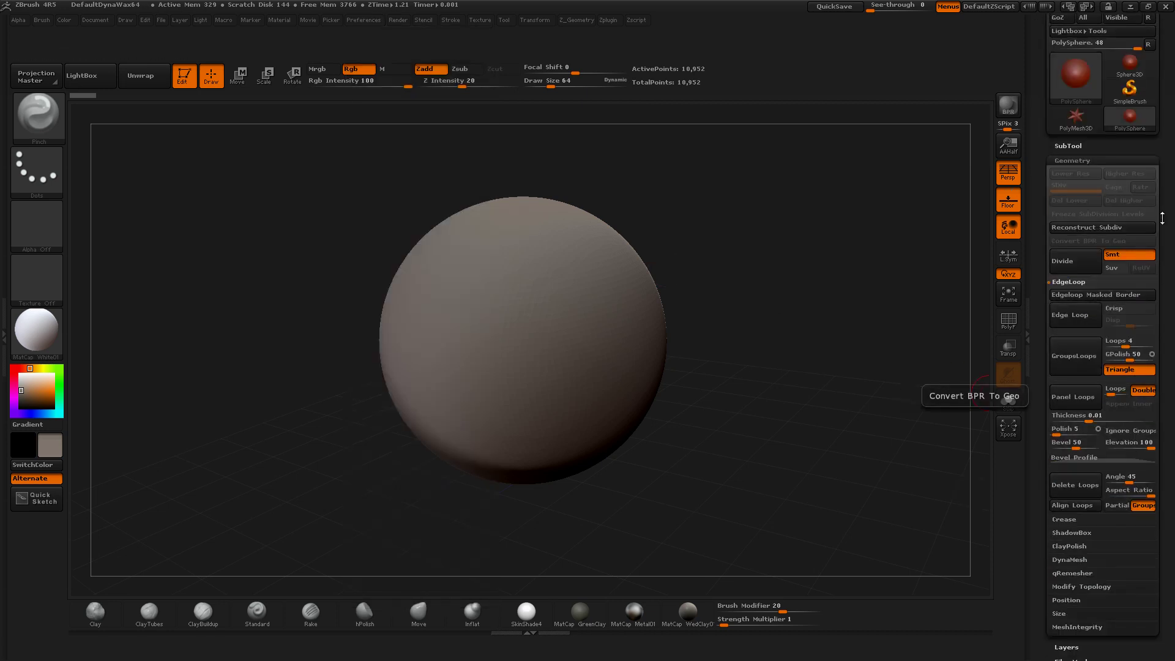
left_click_drag(1161, 218, 1135, 324)
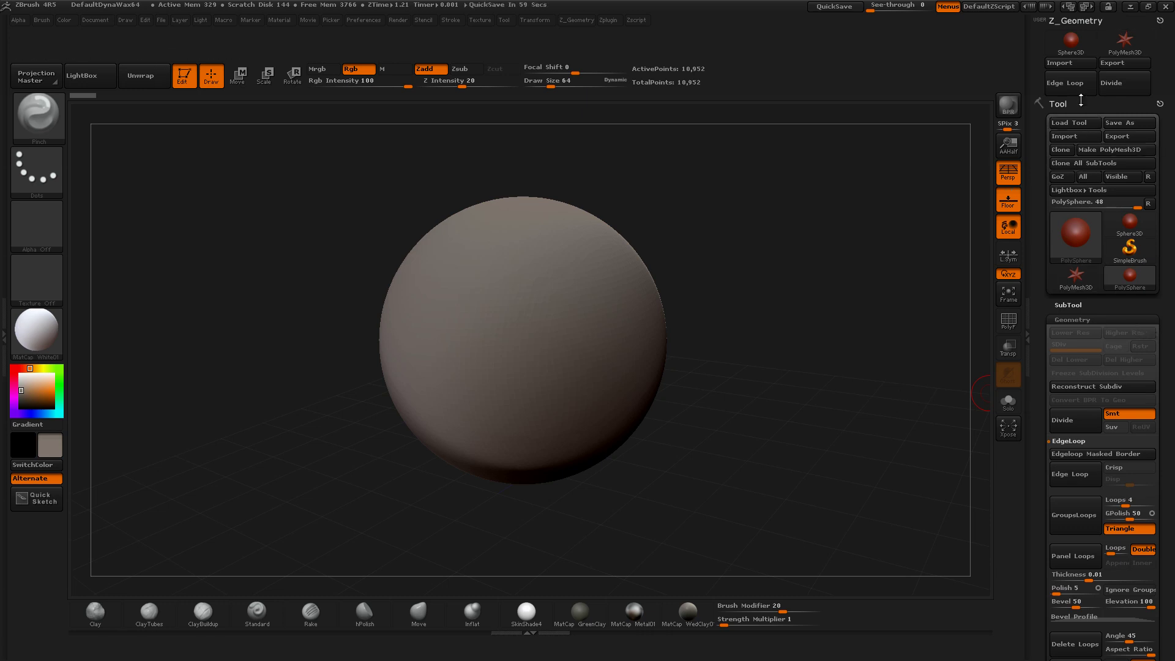
left_click(1160, 21)
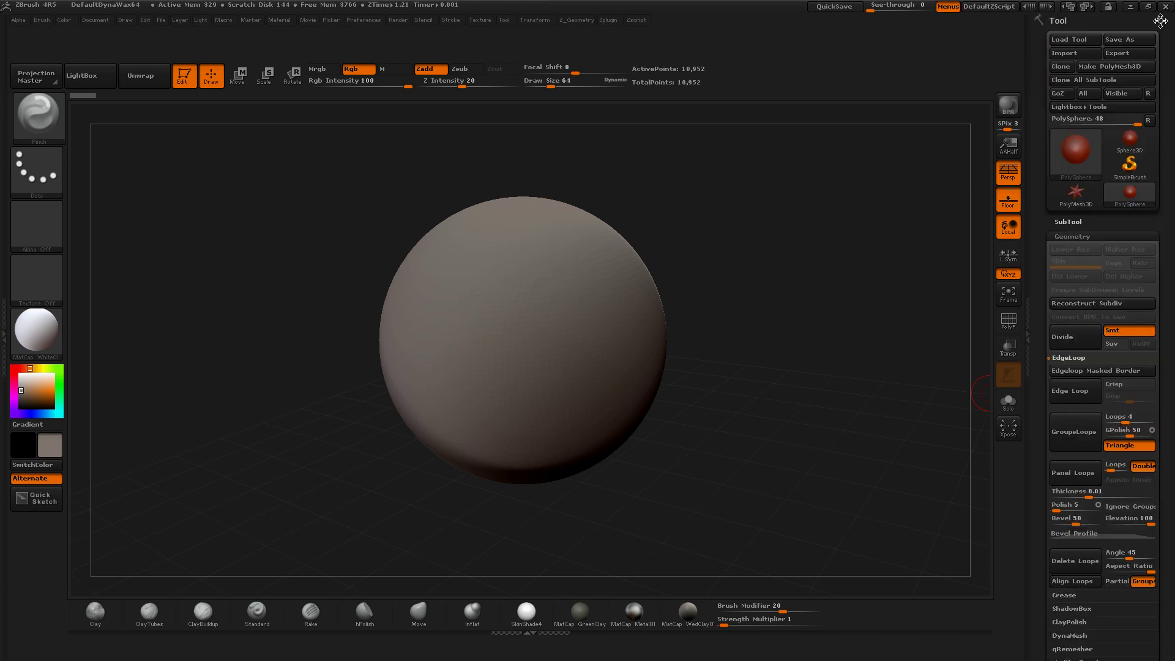
Step: Switch off Enable Customize in Preferences > Config and check Z_Geometry's contents
left_click(376, 22)
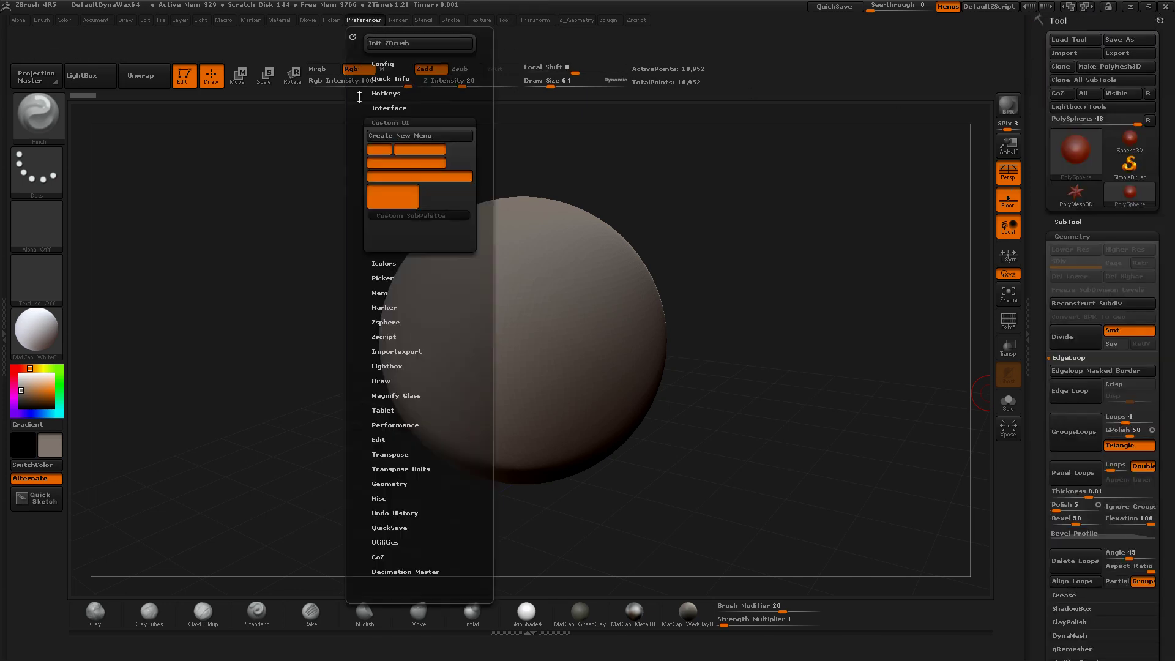
left_click(383, 65)
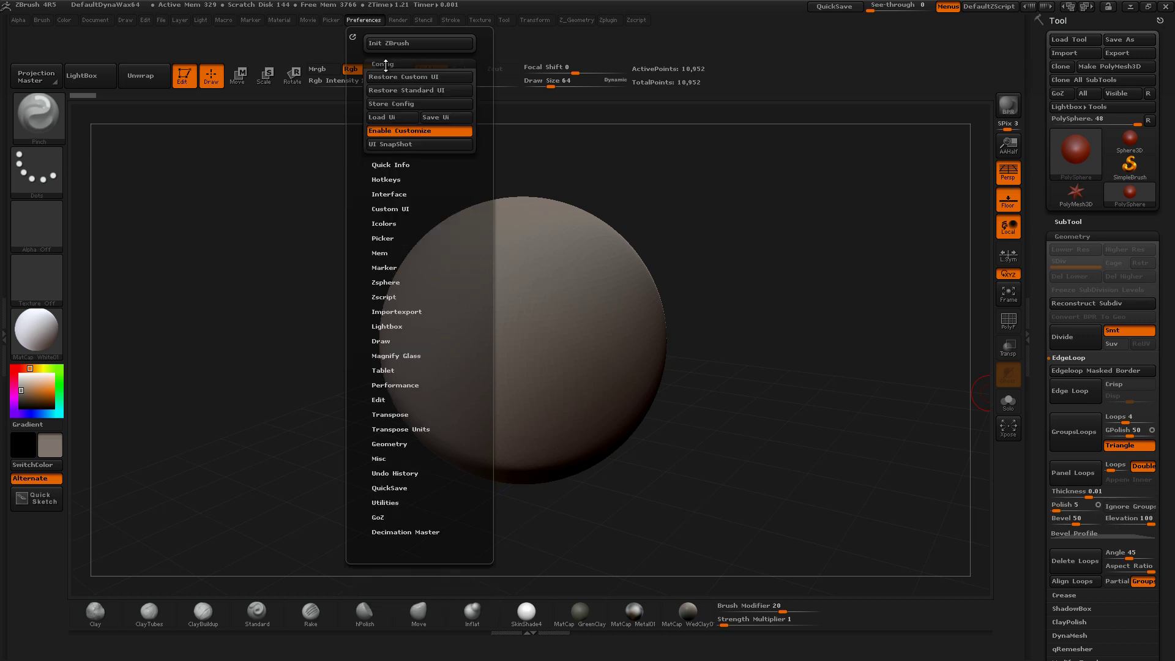
left_click(390, 129)
left_click(581, 20)
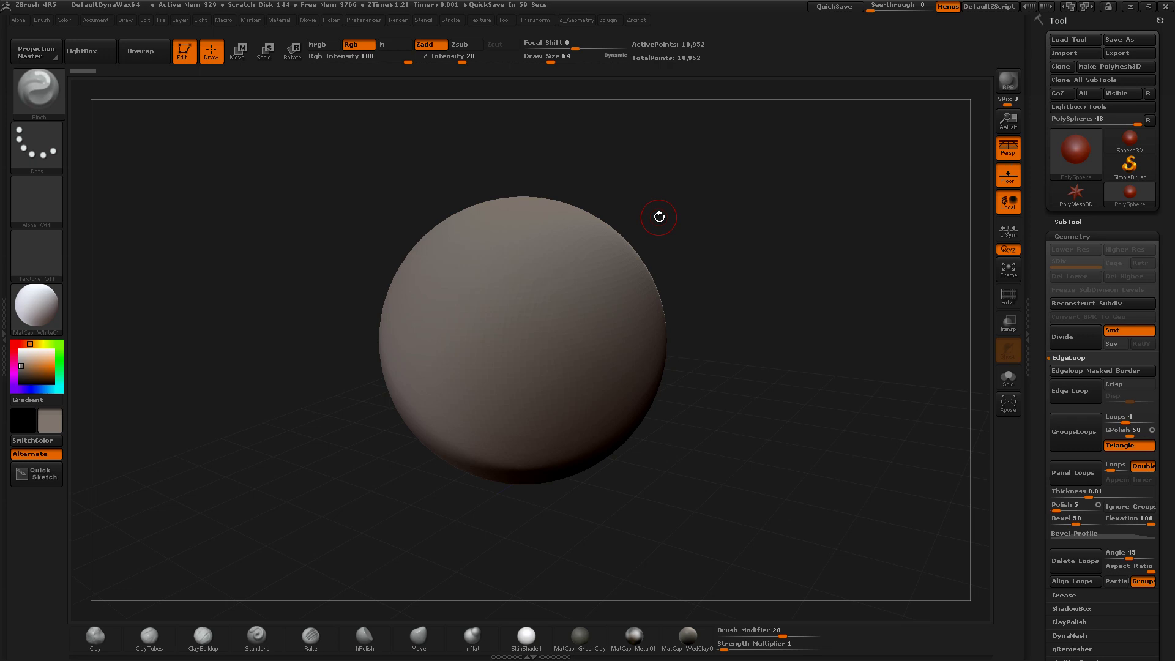
key("ctrl+alt")
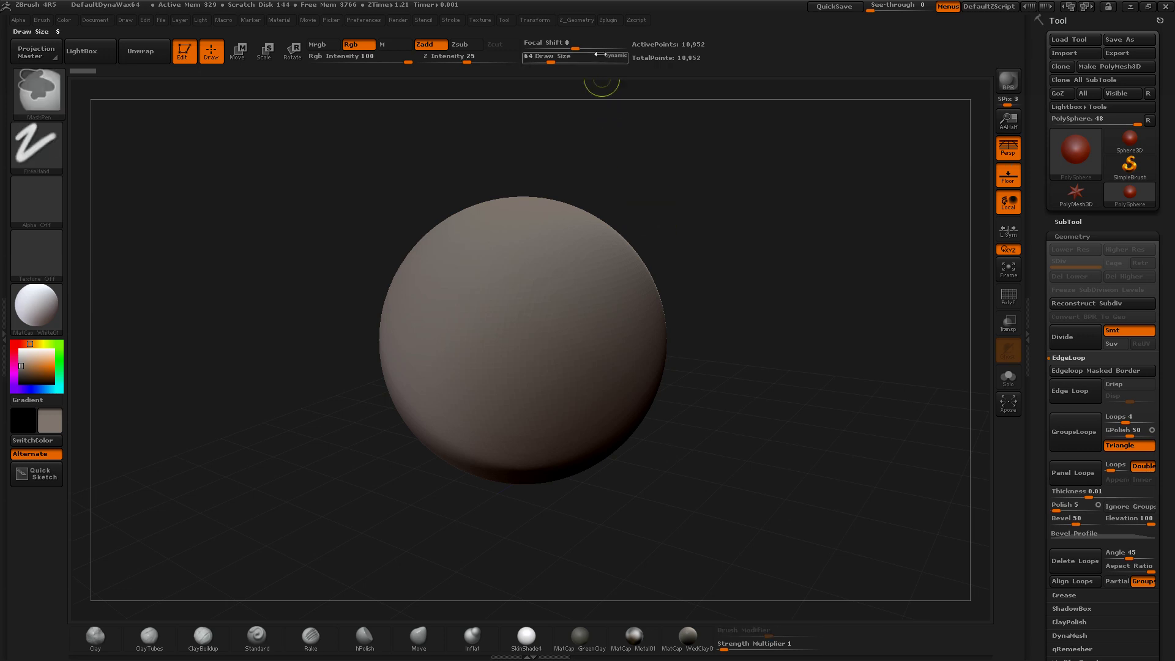
Step: Bind Ctrl+Shift+G to pop up Z_Geometry, test it, and begin assigning another hotkey
left_click(577, 20, "ctrl+alt")
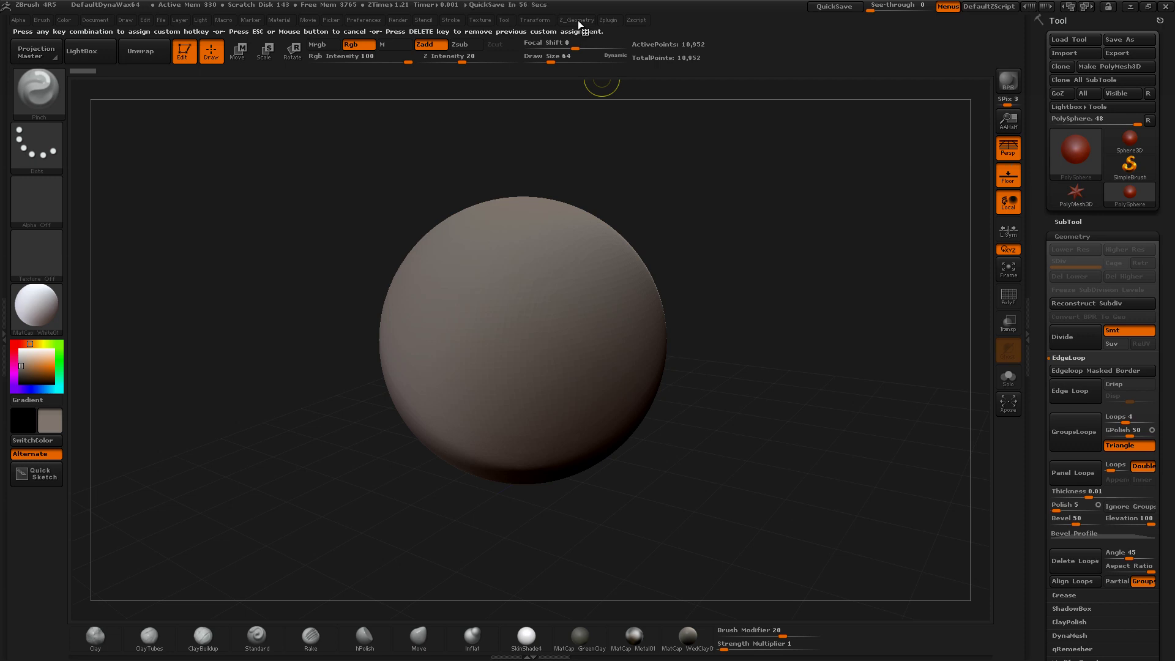
key("ctrl+shift+g")
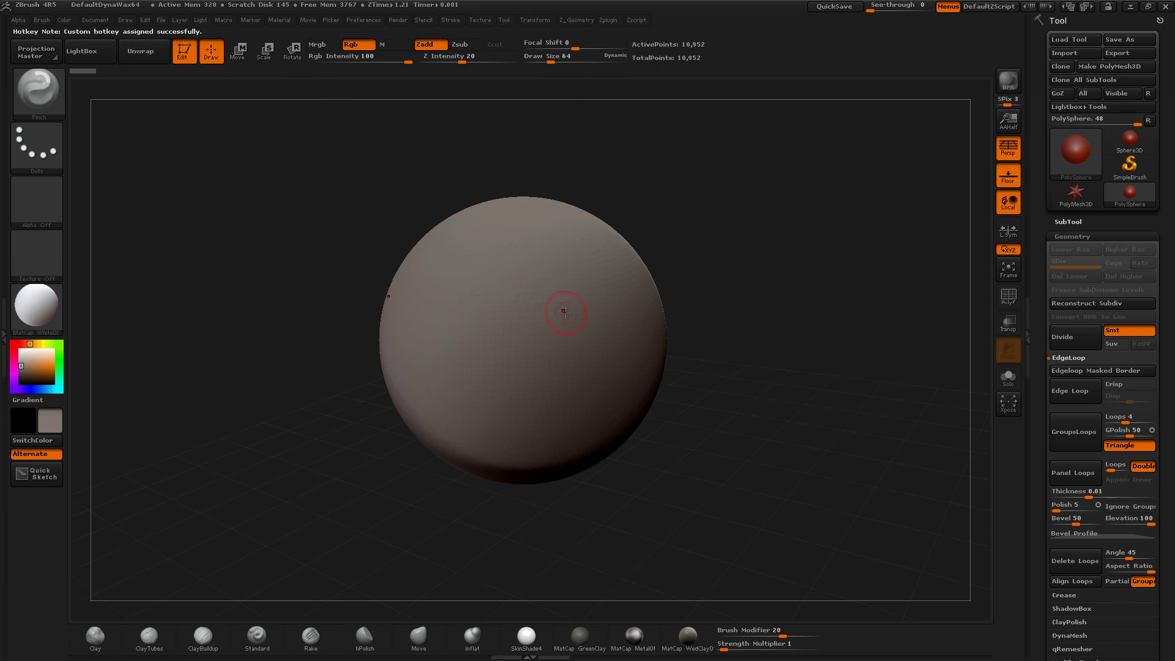
key("ctrl+shift+g")
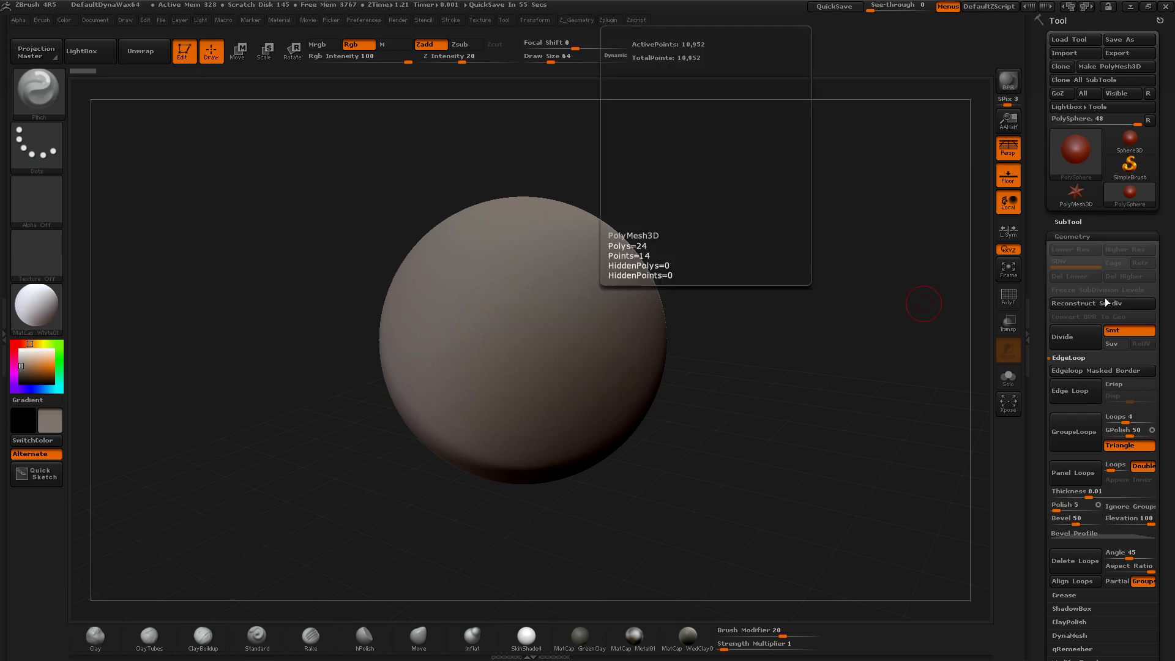
left_click(1059, 23, "ctrl+alt")
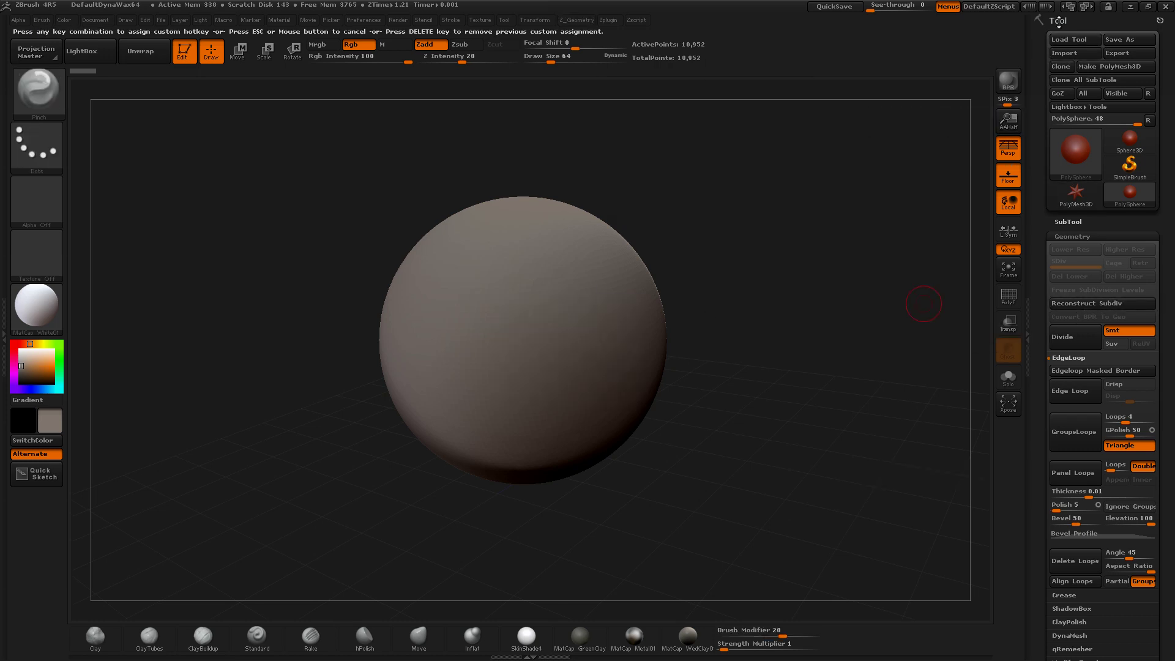
Step: Set T as the second hotkey, hide the Tool palette, then pop up Z_Geometry and Tool
key("t")
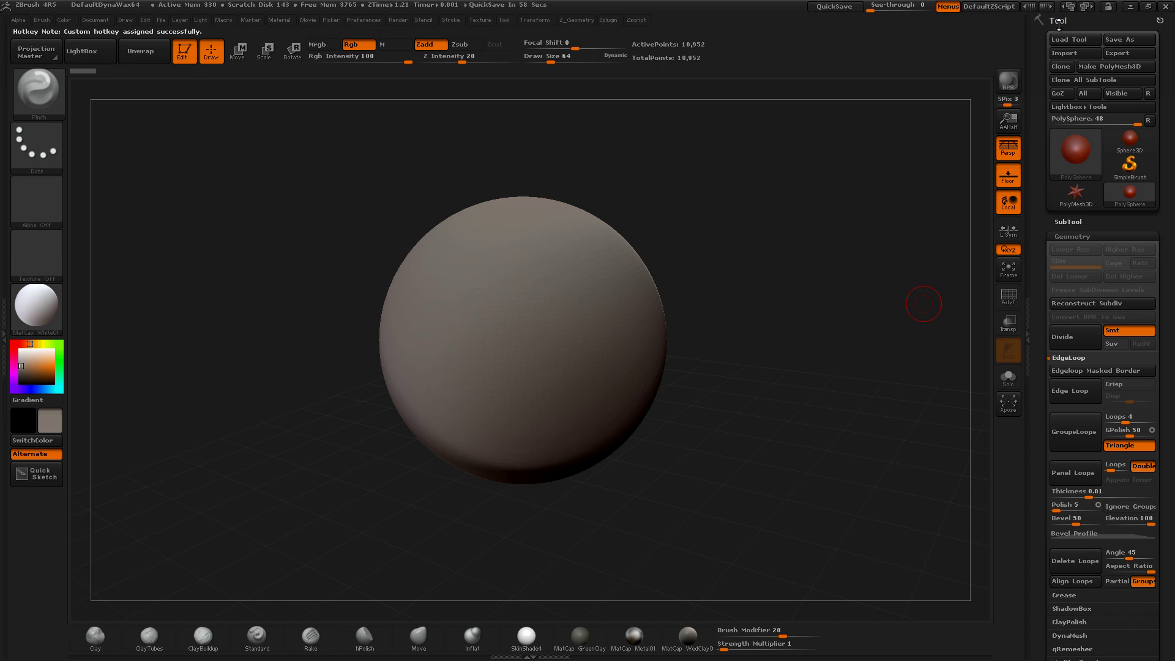
left_click(1027, 344)
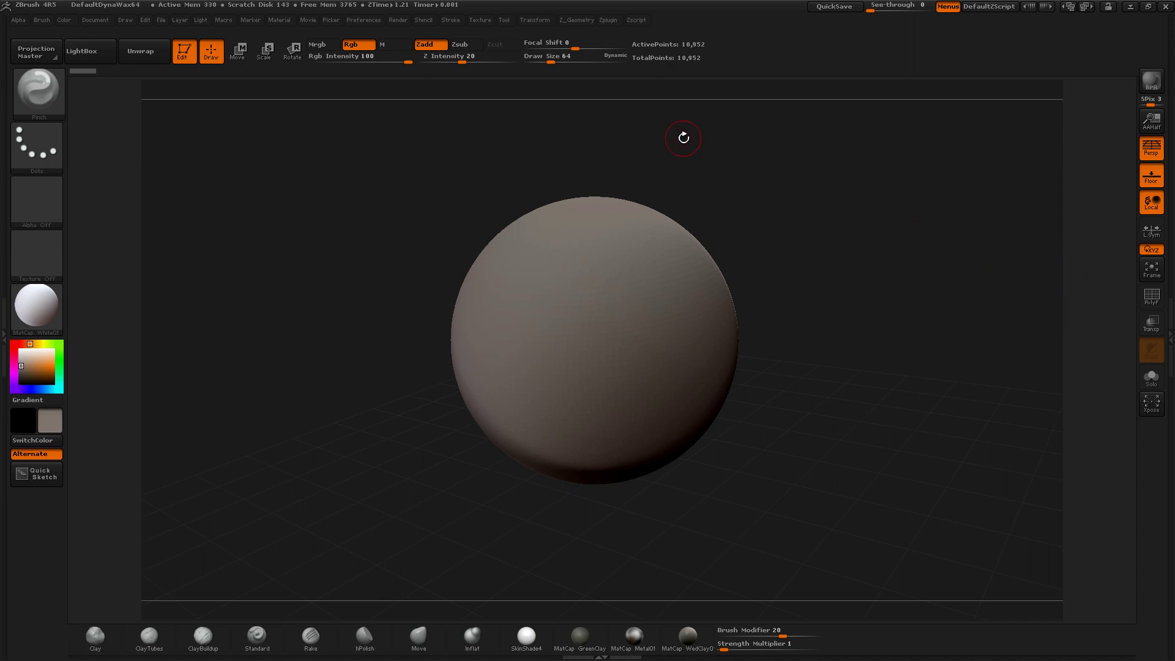
key("space")
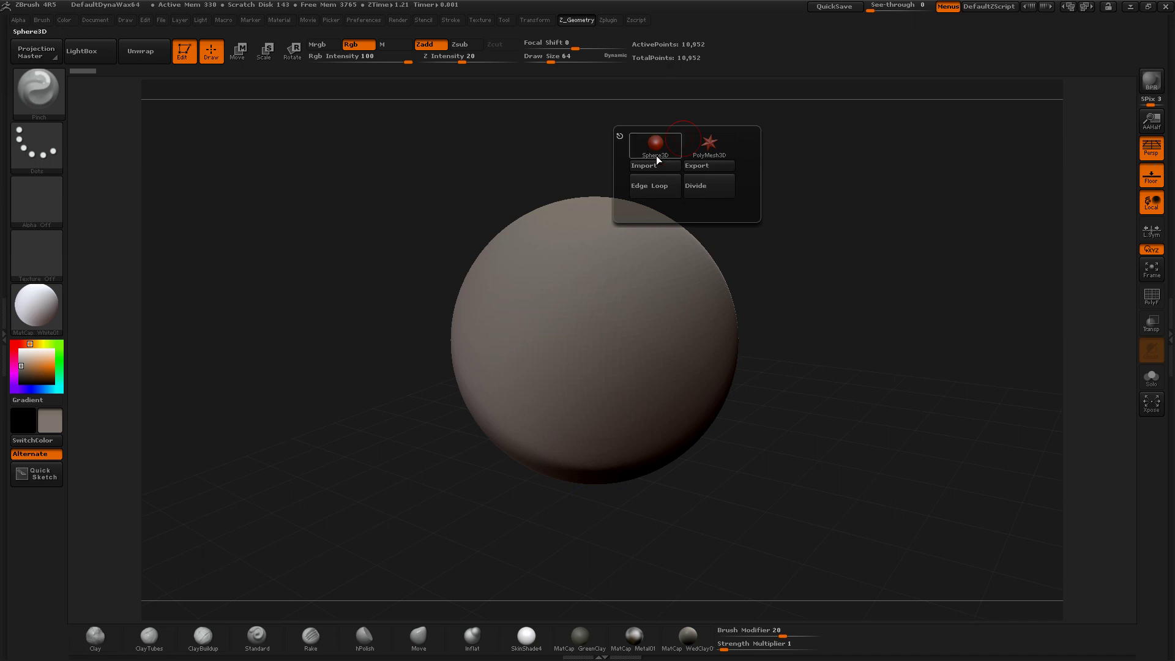
key("F1")
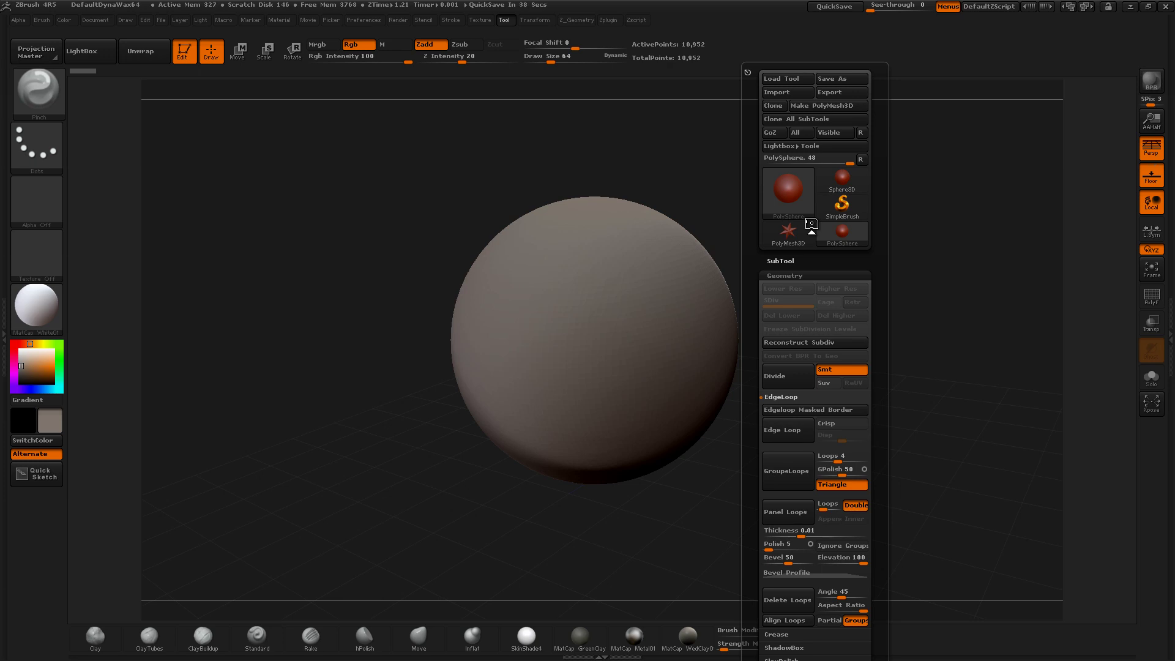
Step: Use Preferences > Config > Store Config to save the interface as master configuration, then confirm
left_click(363, 20)
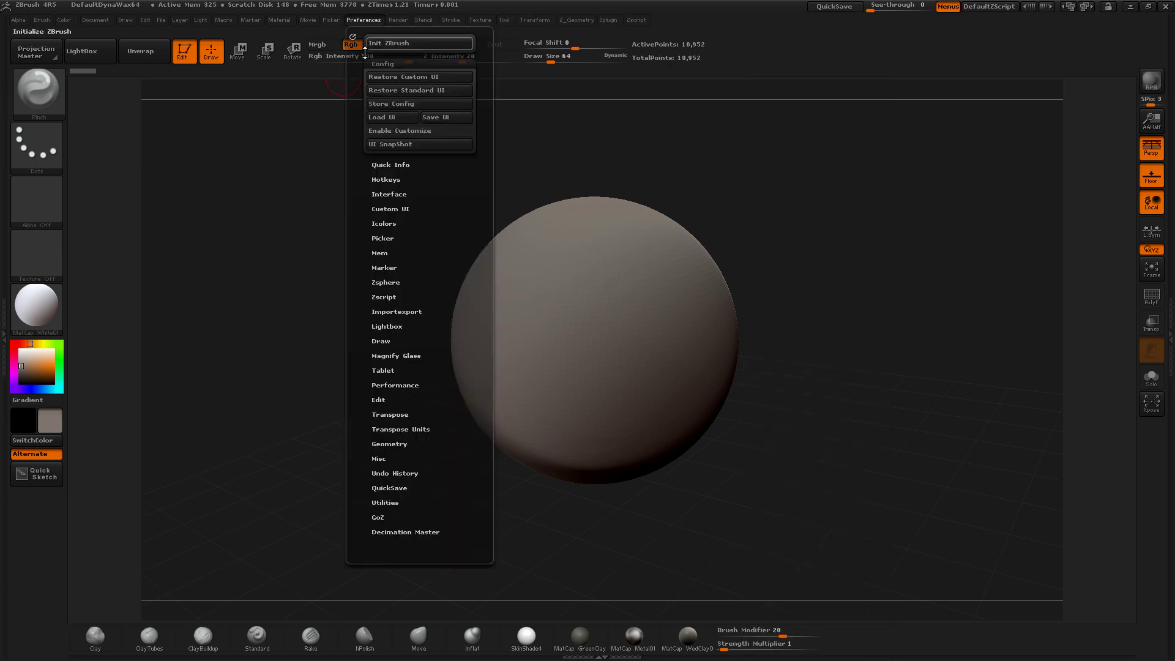
left_click(388, 104)
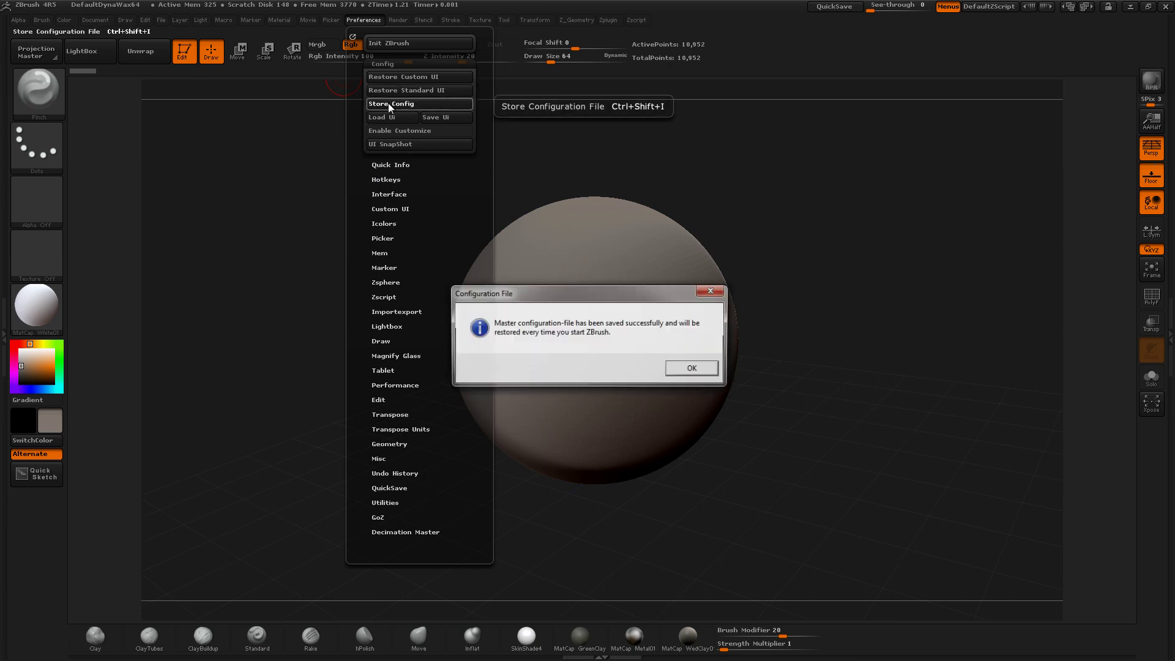
left_click(694, 369)
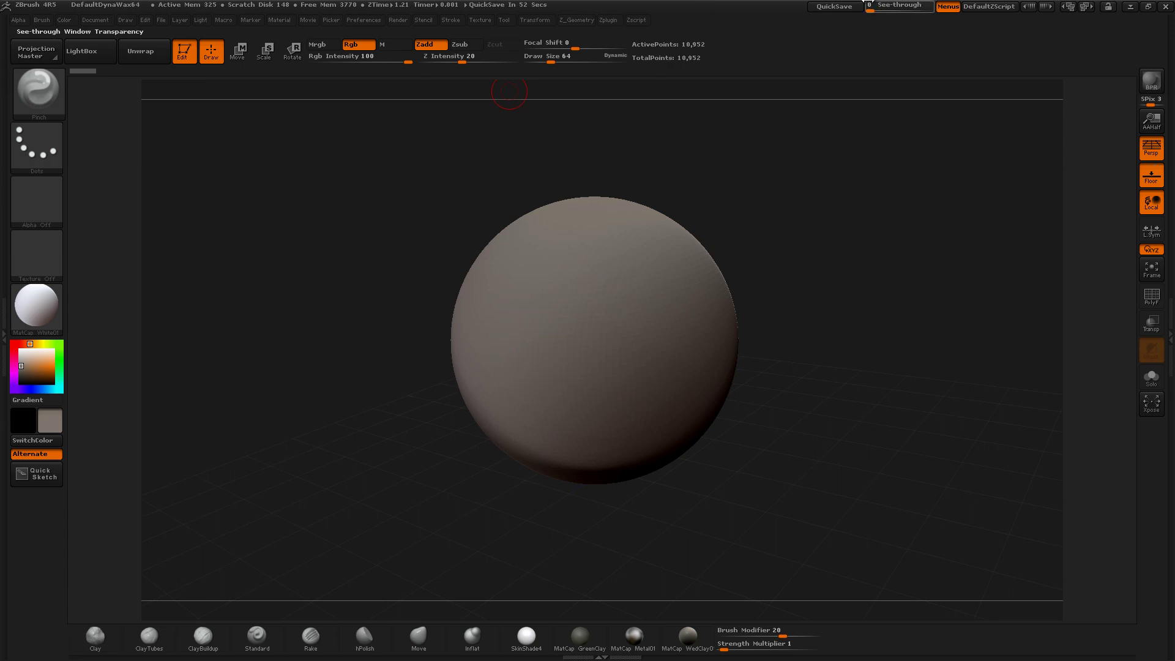
Step: Quick-save the project and assign hotkey 8 to the QuickSave button
left_click(832, 13)
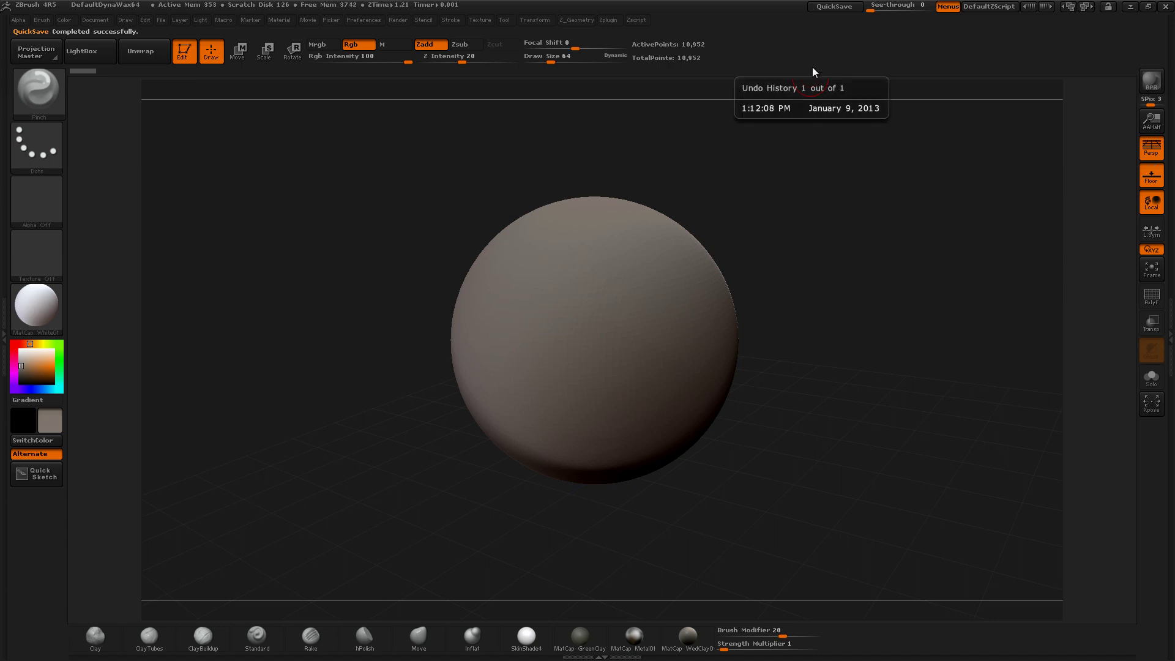
left_click(826, 8, "ctrl+alt")
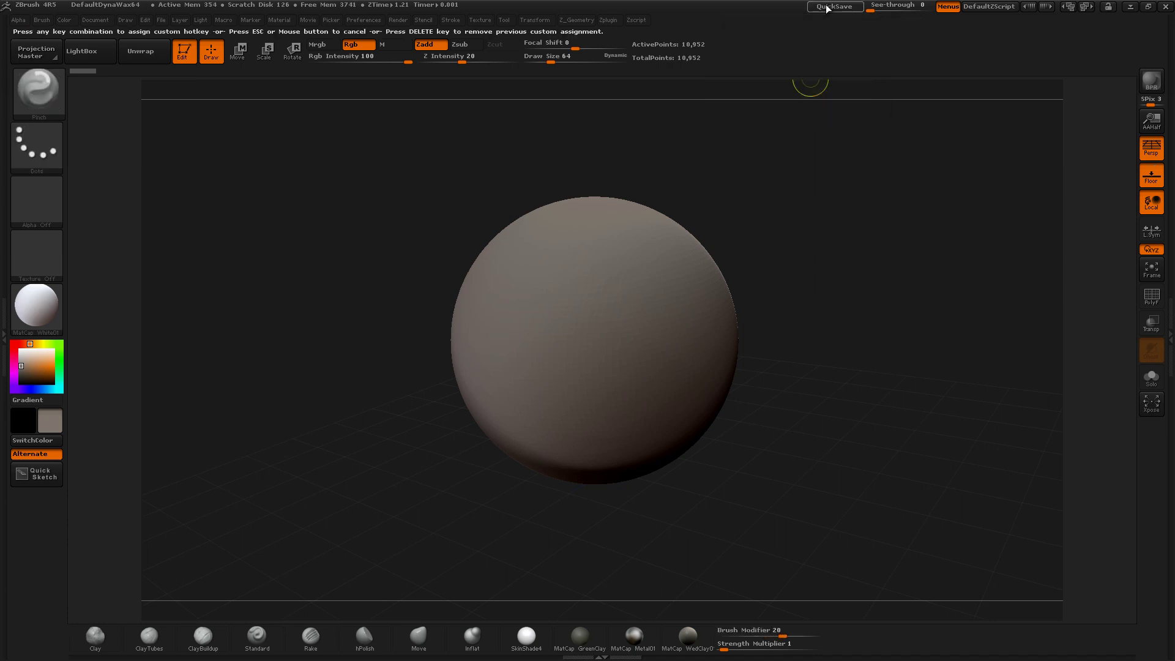
key("8")
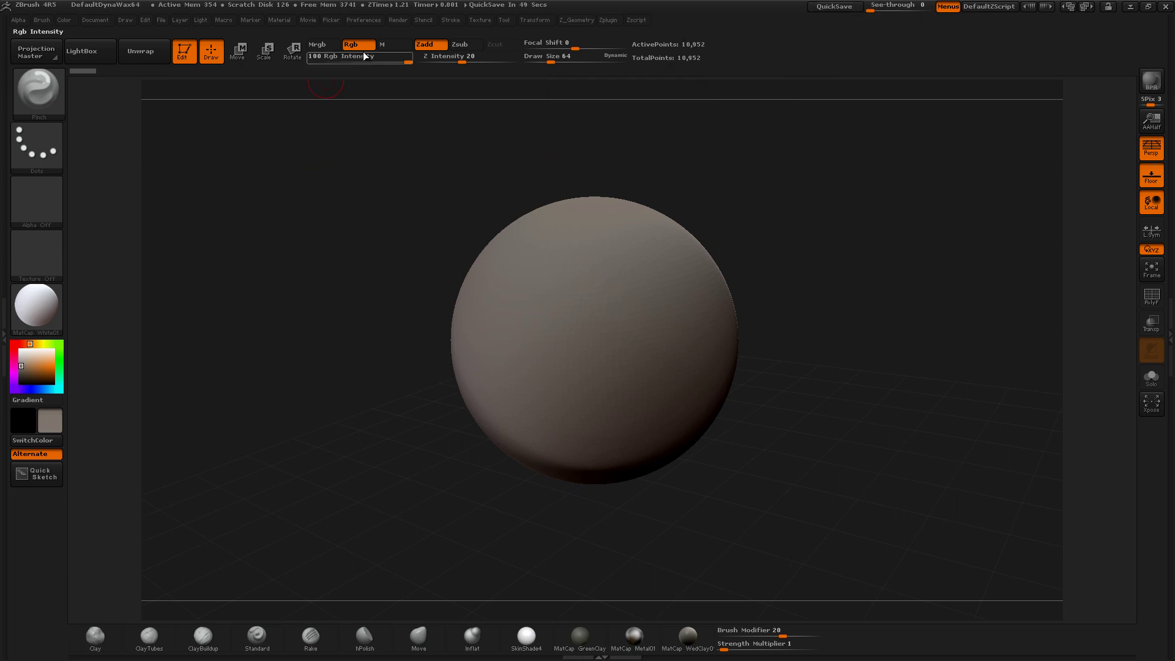
Step: Store the updated configuration again with Preferences > Config > Store Config
left_click(367, 20)
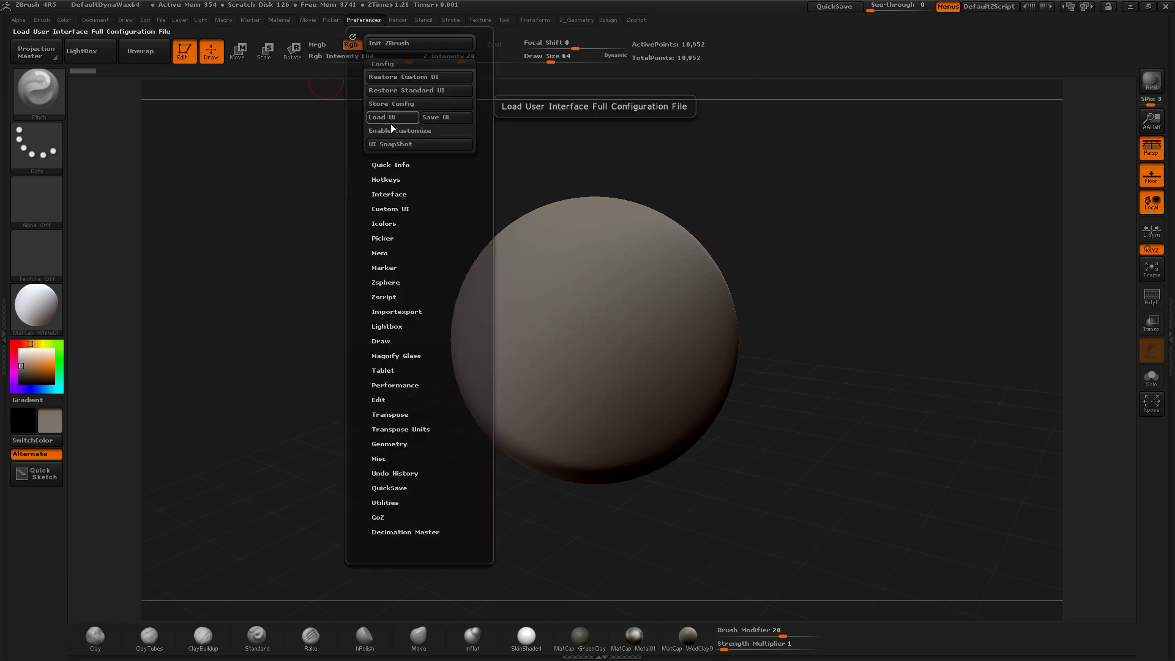
left_click(391, 102)
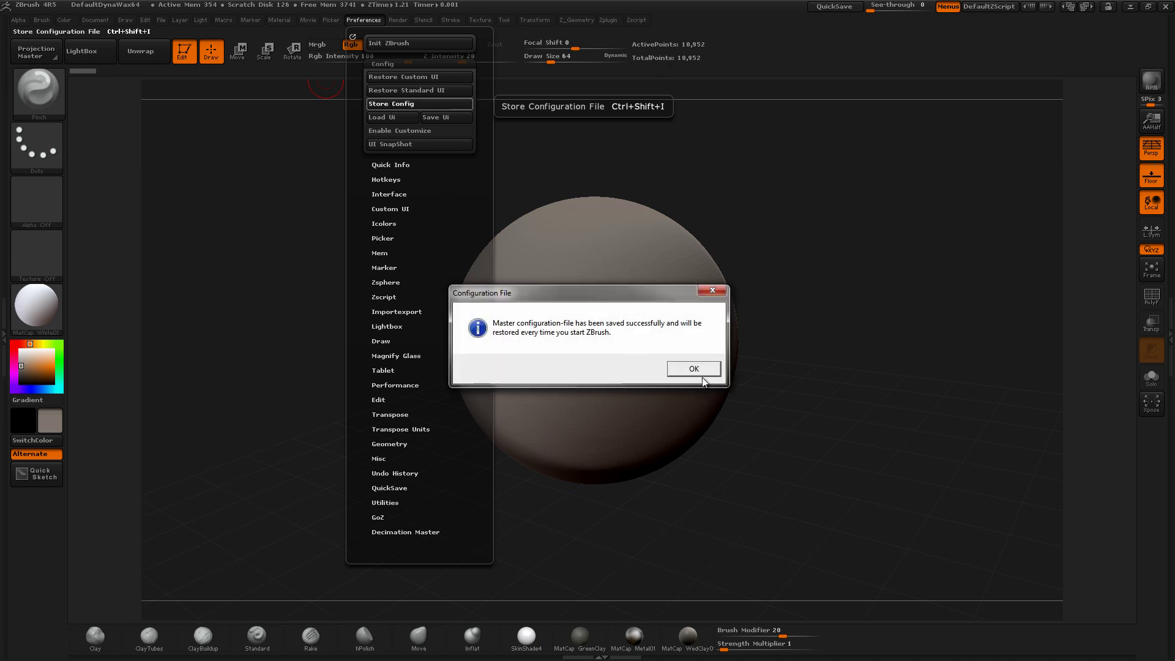
left_click(673, 370)
left_click(371, 22)
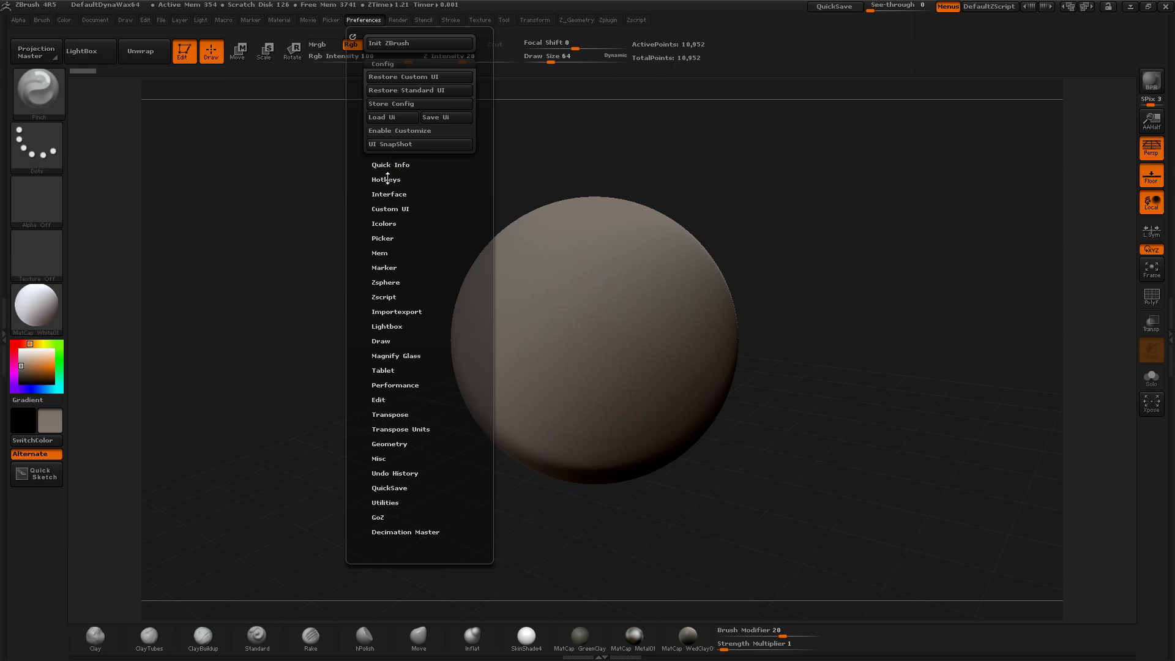
Step: In Preferences > Hotkeys, store the current hotkeys as the startup set and confirm
left_click(387, 178)
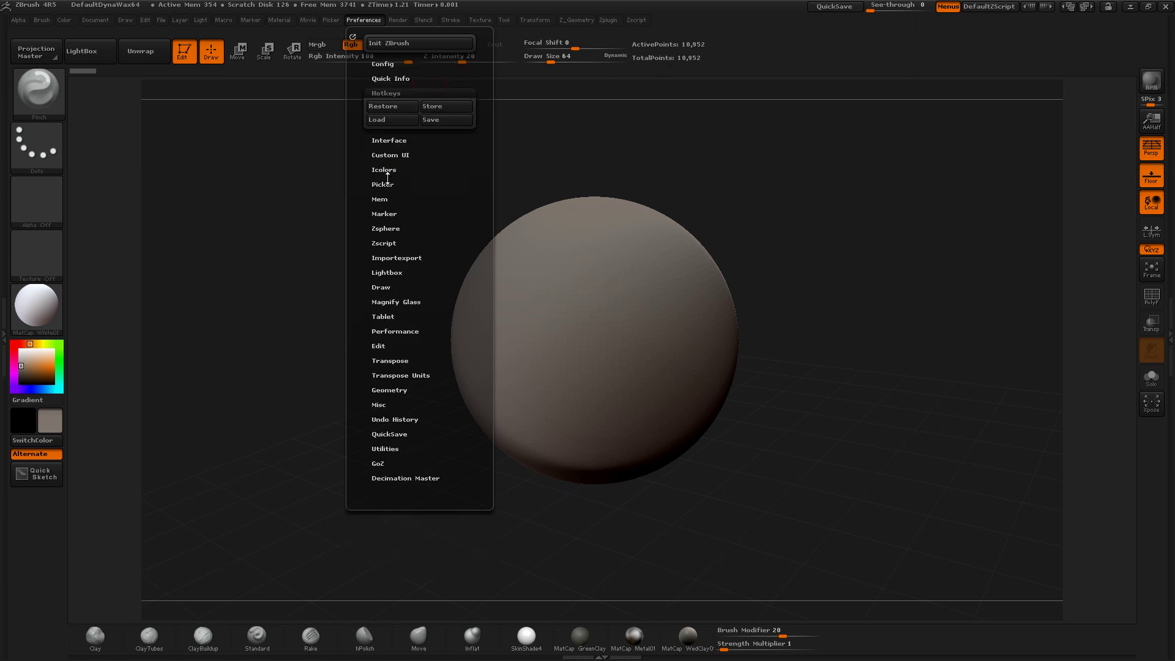
left_click(429, 105)
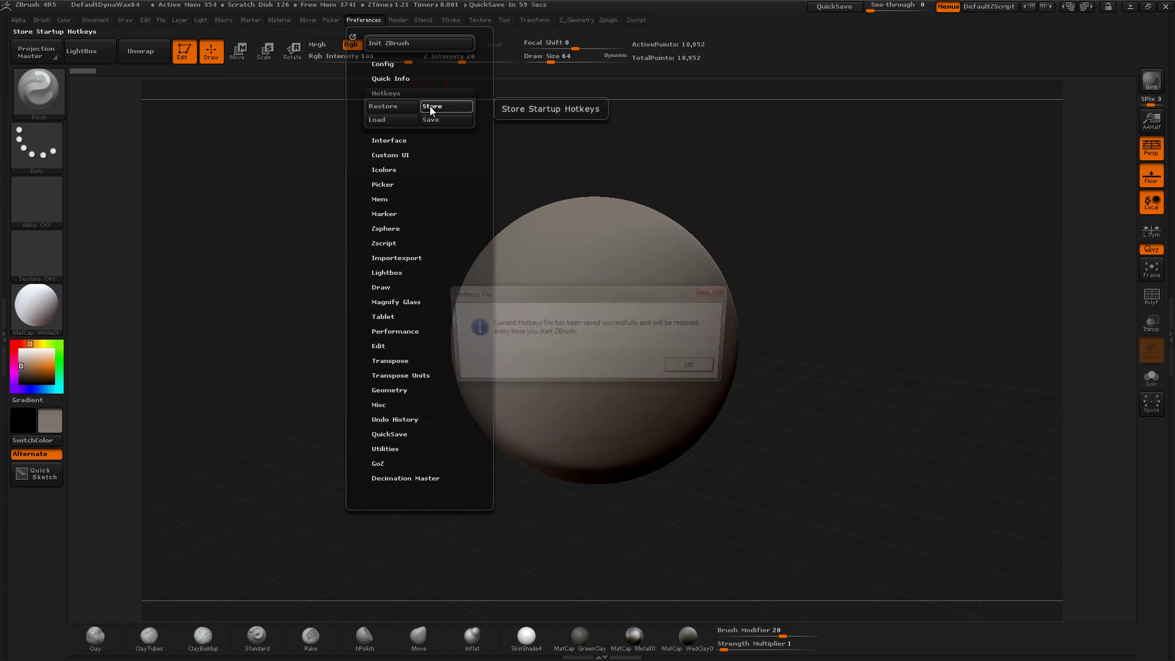
left_click(685, 369)
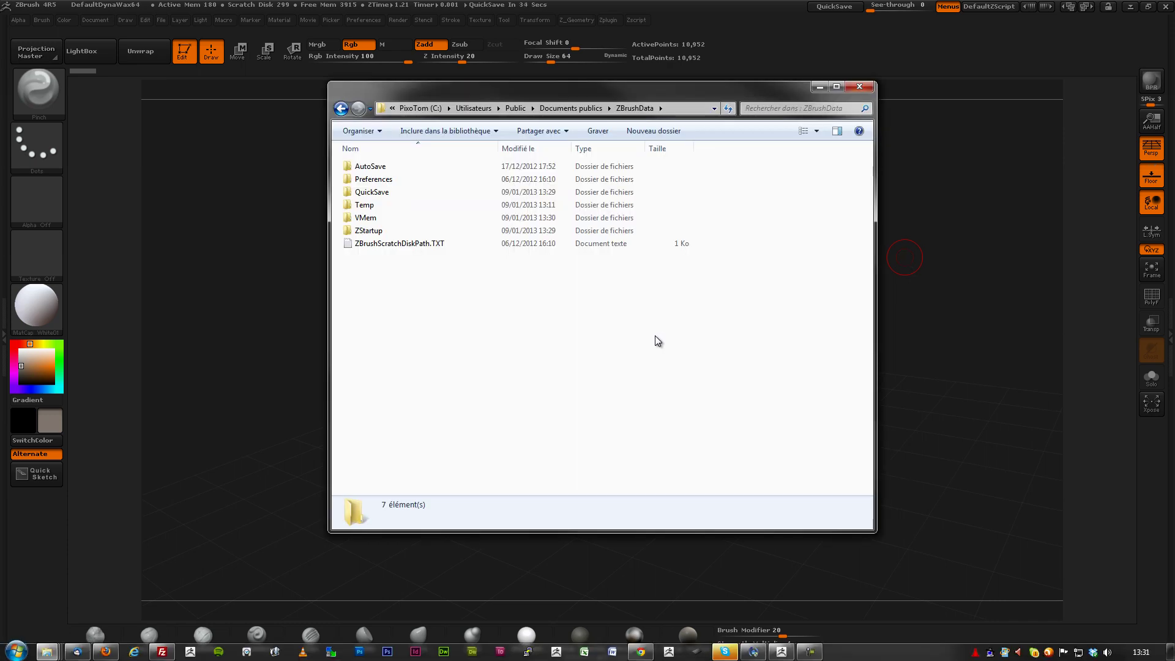
Step: Browse the ZBrushData subfolders and navigate into ZStartup > Hotkeys
double_click(375, 179)
left_click(341, 109)
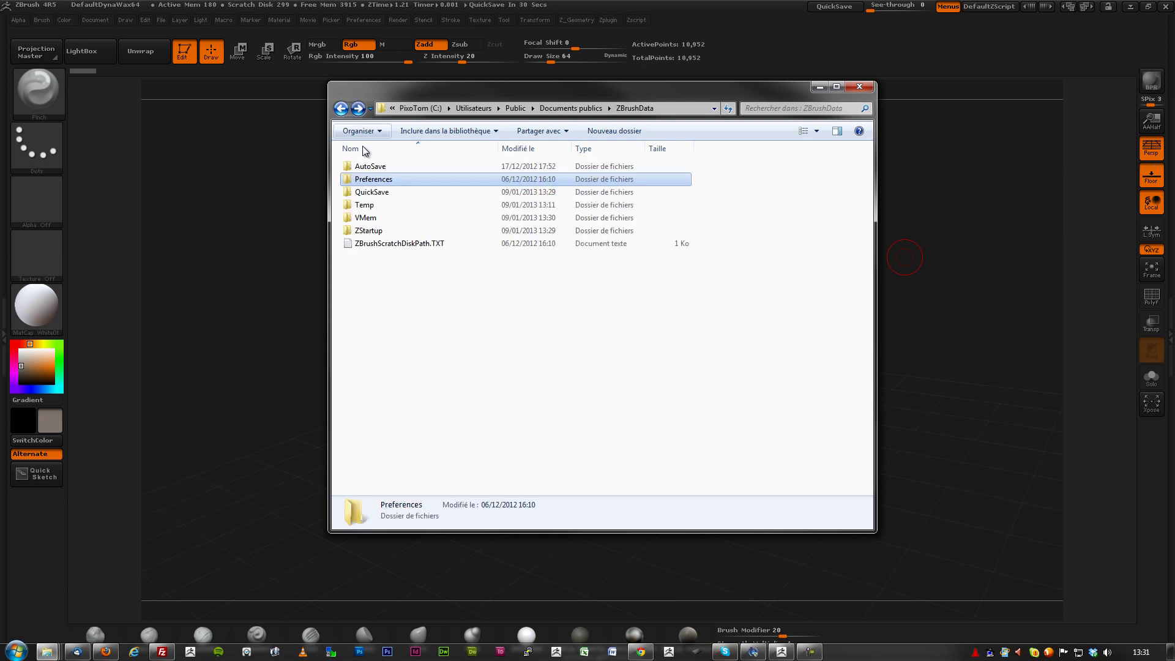
double_click(367, 166)
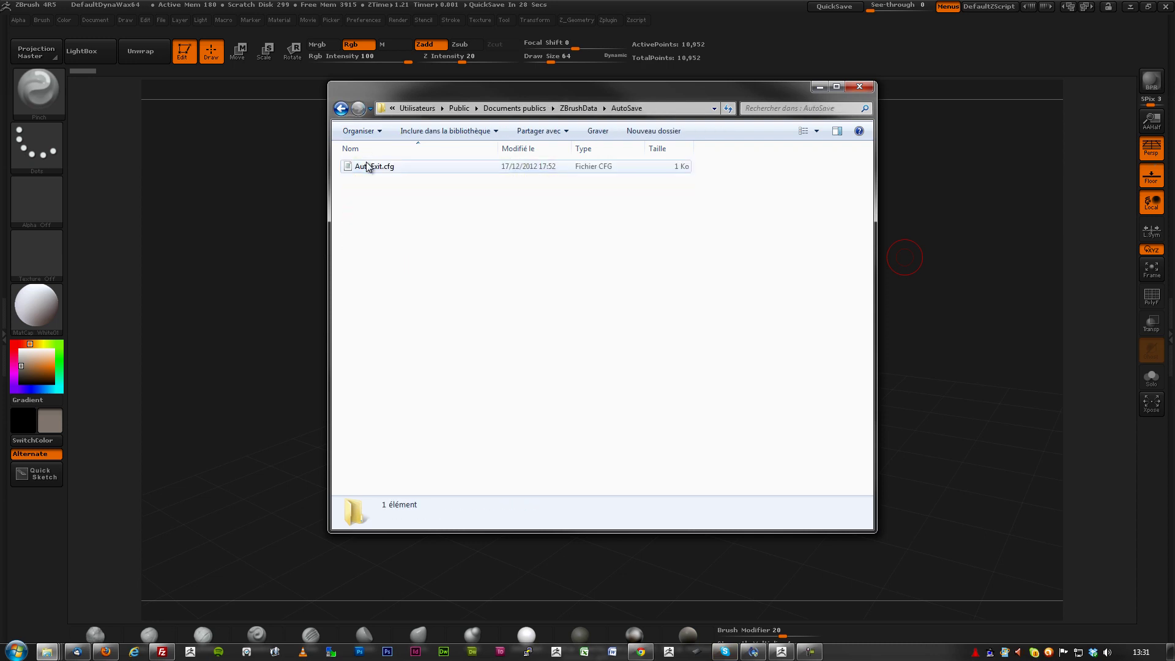
left_click(341, 109)
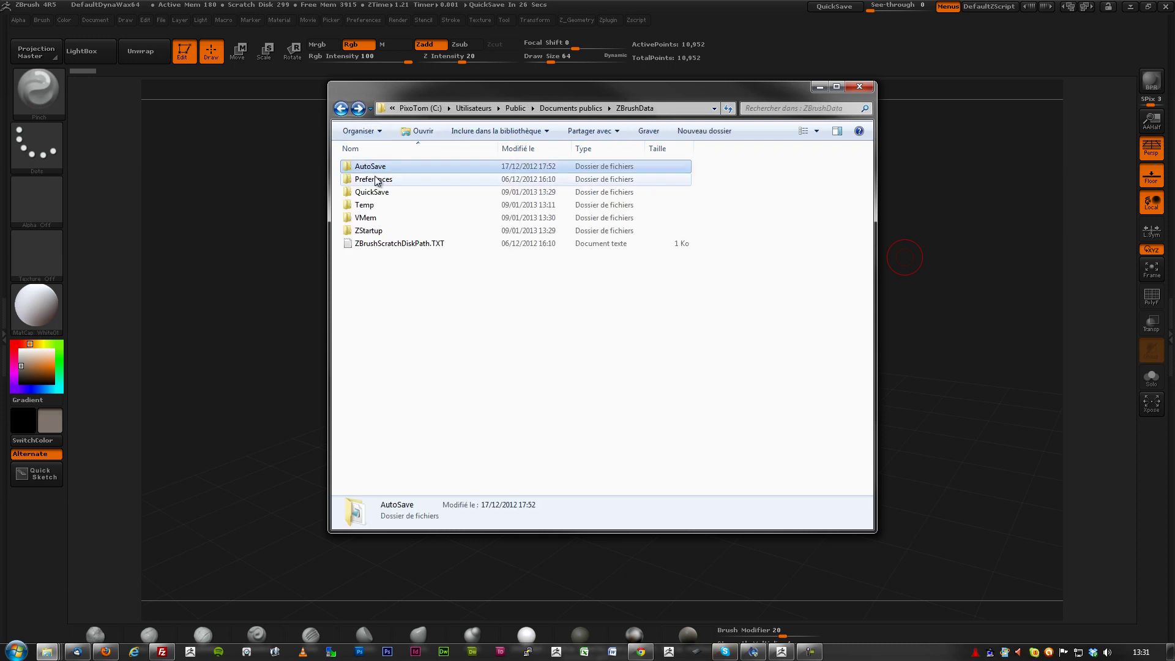
double_click(374, 231)
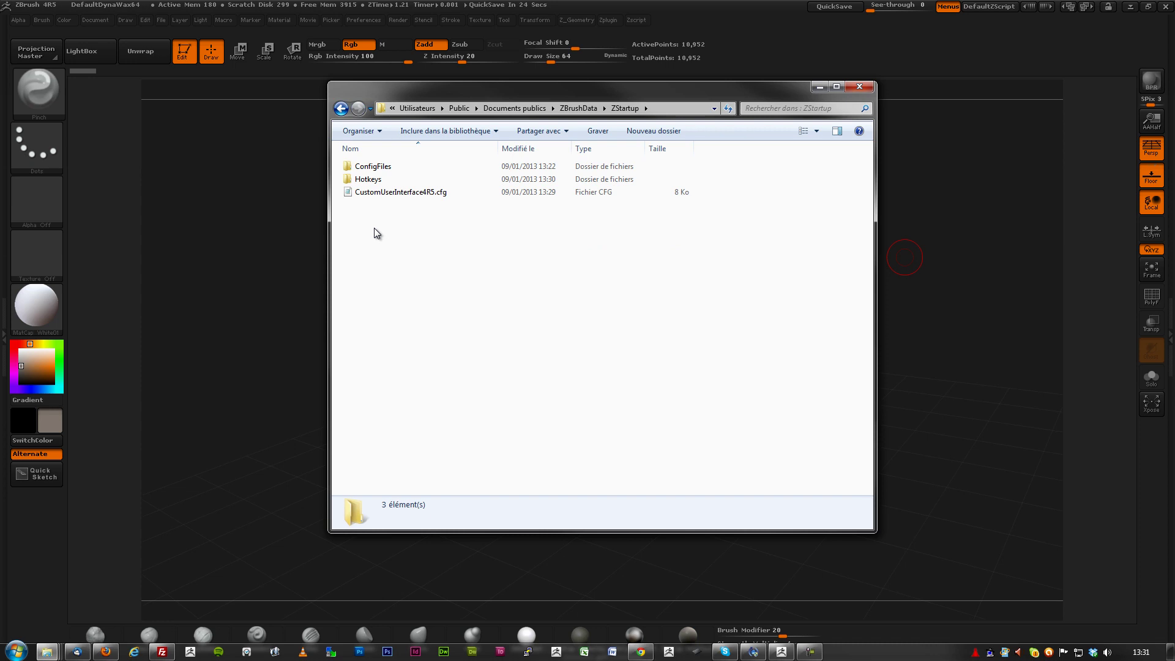
double_click(368, 179)
Step: Review StartupHotkeys.TXT, showing Z_GEOMETRY on K and TOOL on I, then close it
double_click(361, 167)
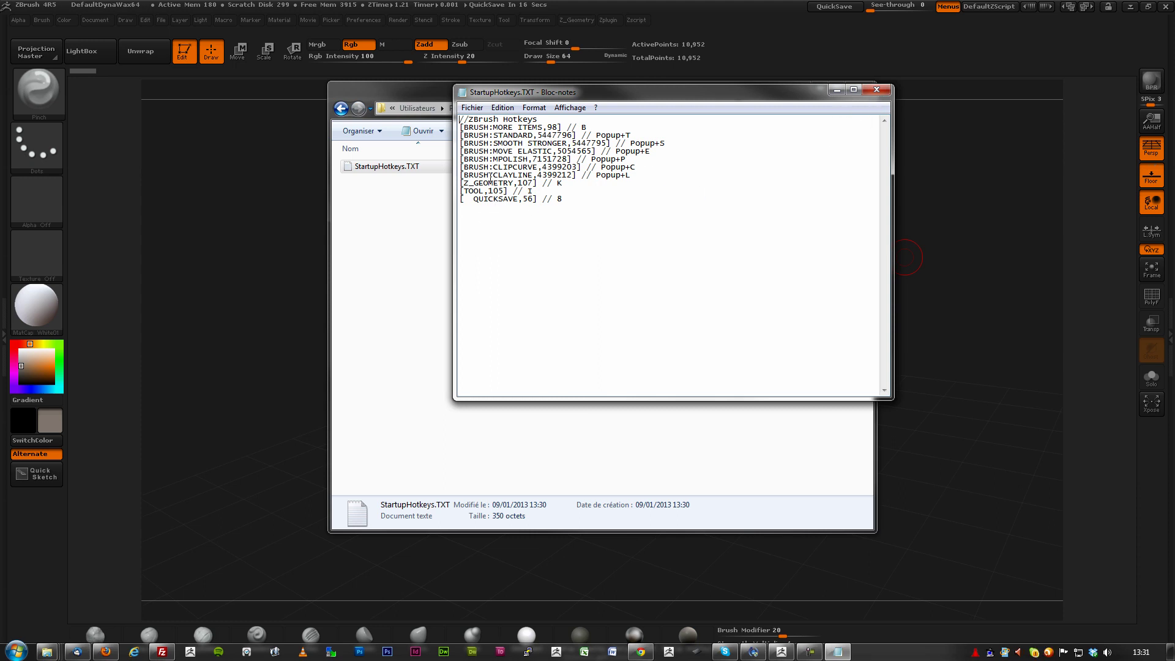
left_click_drag(470, 183, 534, 186)
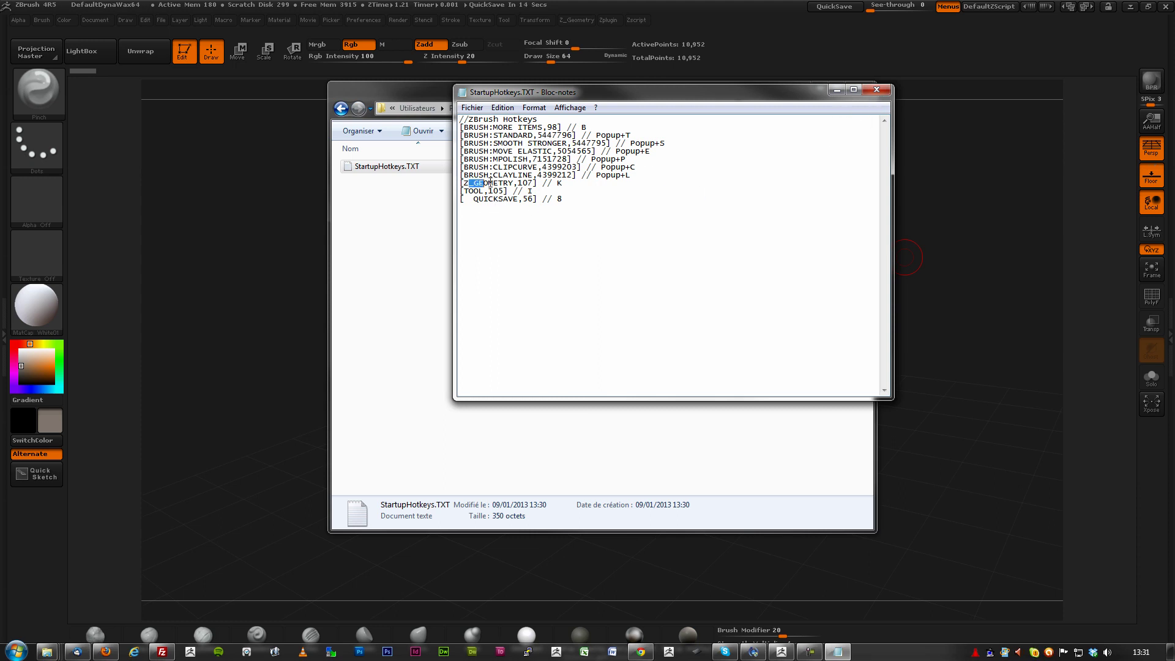
double_click(558, 183)
left_click(477, 190)
double_click(530, 191)
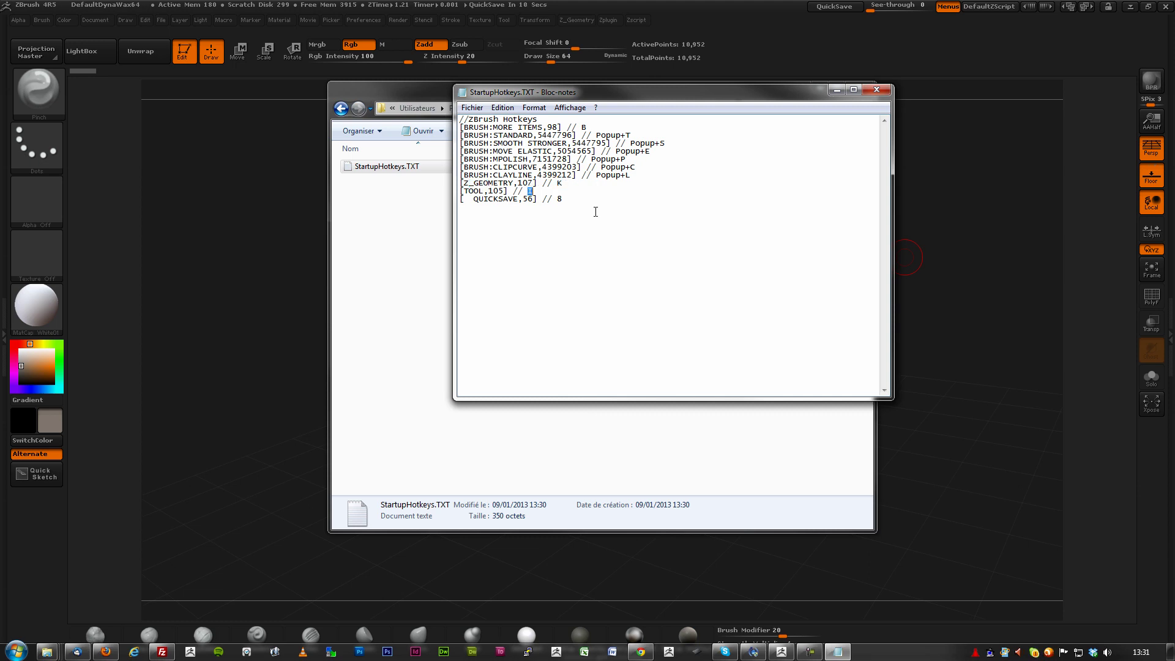
left_click(877, 90)
Step: Check ConfigFiles for CustomUserInterface4R5.cfg, then close Explorer and return to ZBrush
left_click(341, 108)
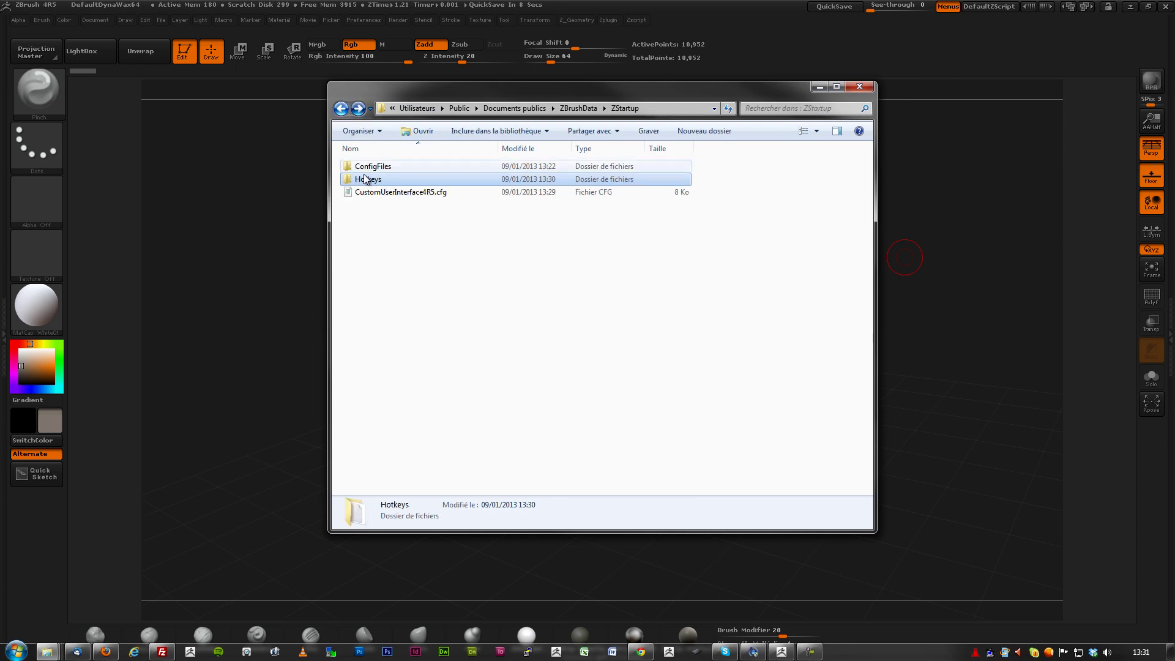
double_click(367, 167)
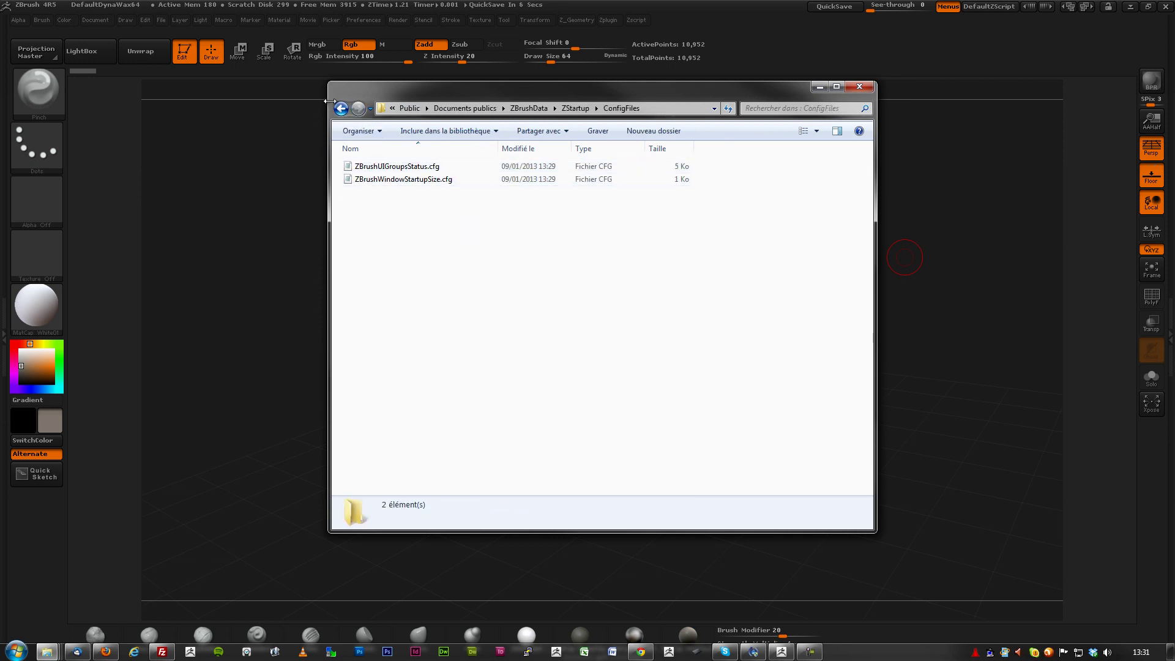
left_click(341, 108)
left_click(381, 192)
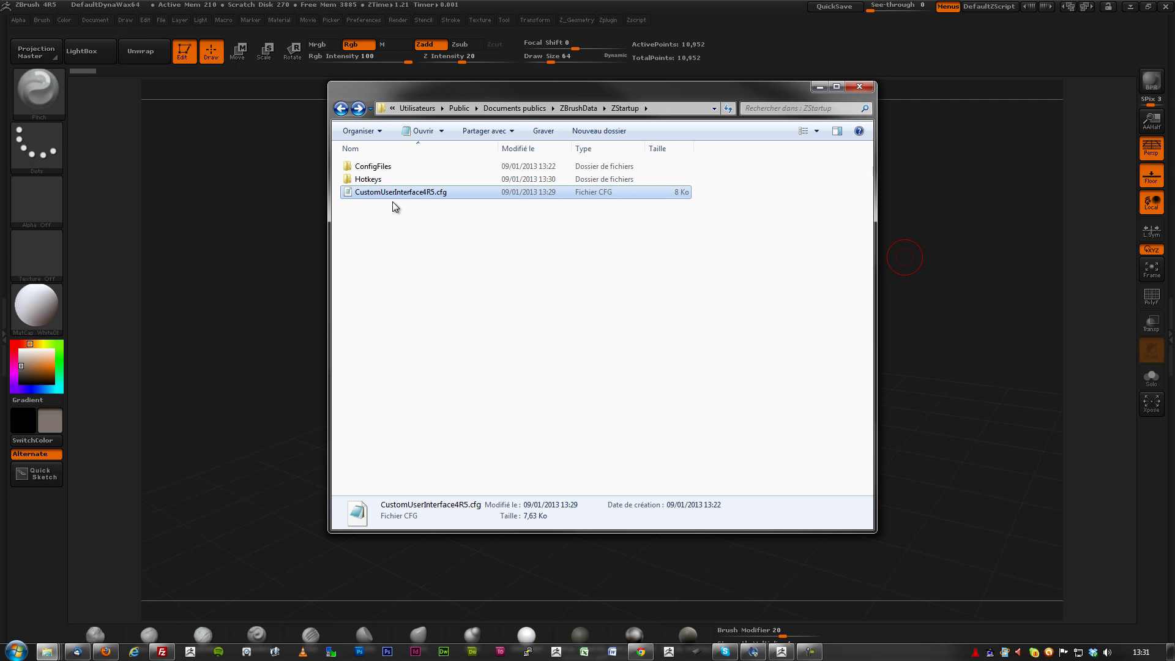
left_click(759, 43)
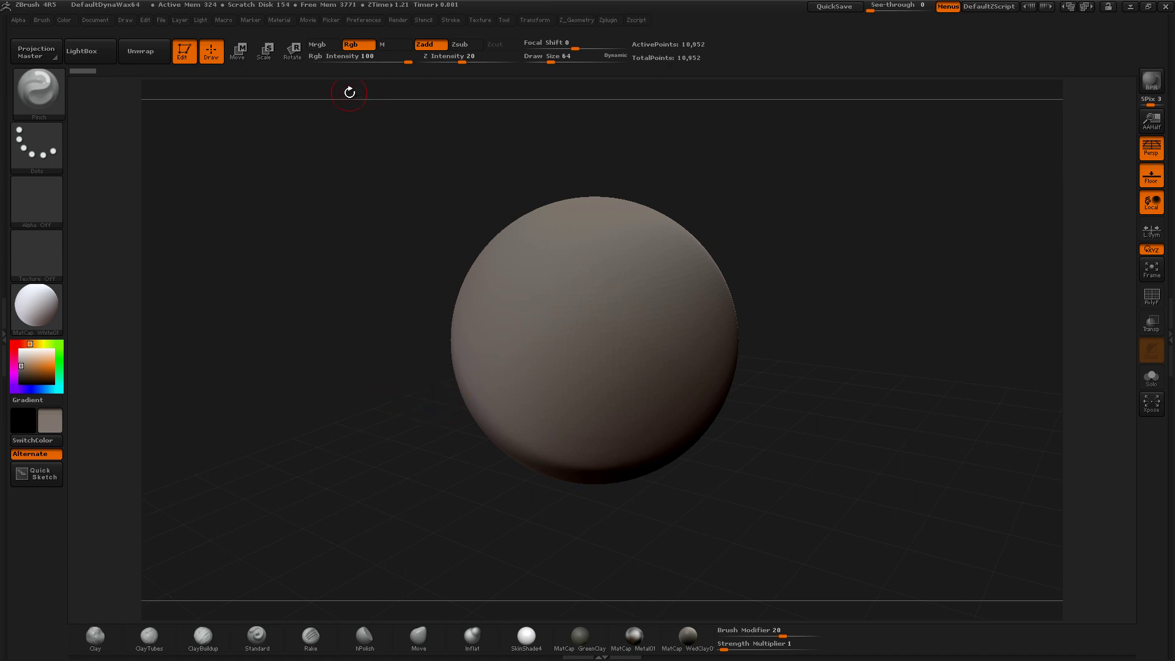
Step: In Preferences > Icolors, recolour the Sw1 switch swatch from orange to grey-brown
left_click(363, 20)
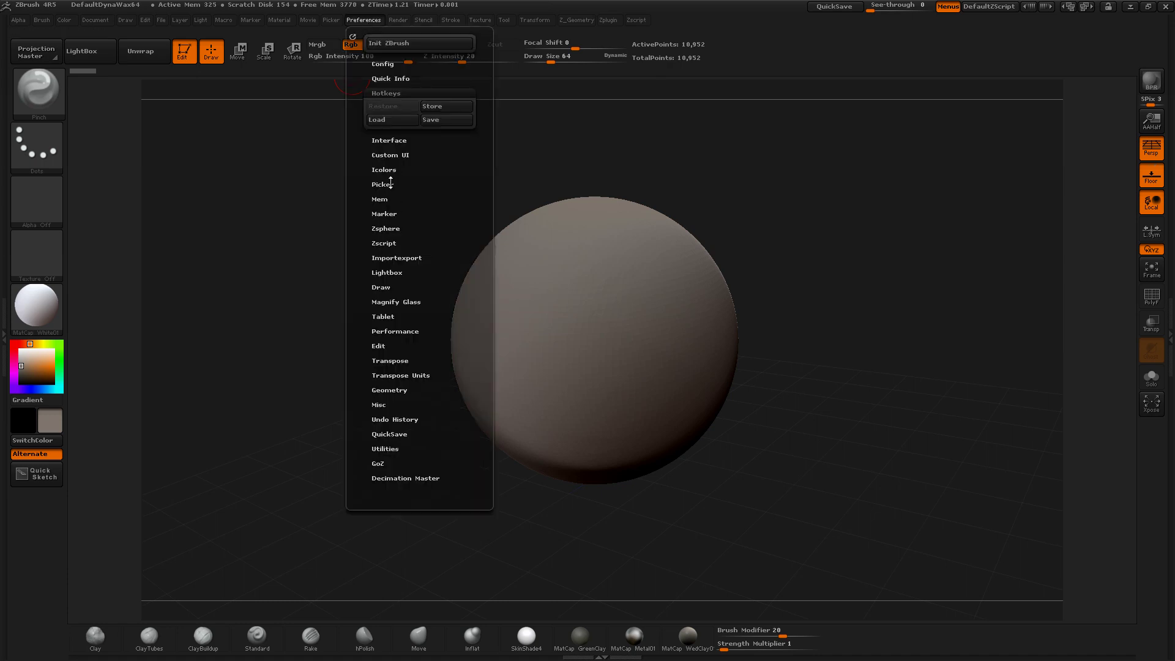
left_click(387, 170)
scroll(387, 170, "down", 5)
scroll(452, 259, "up", 10)
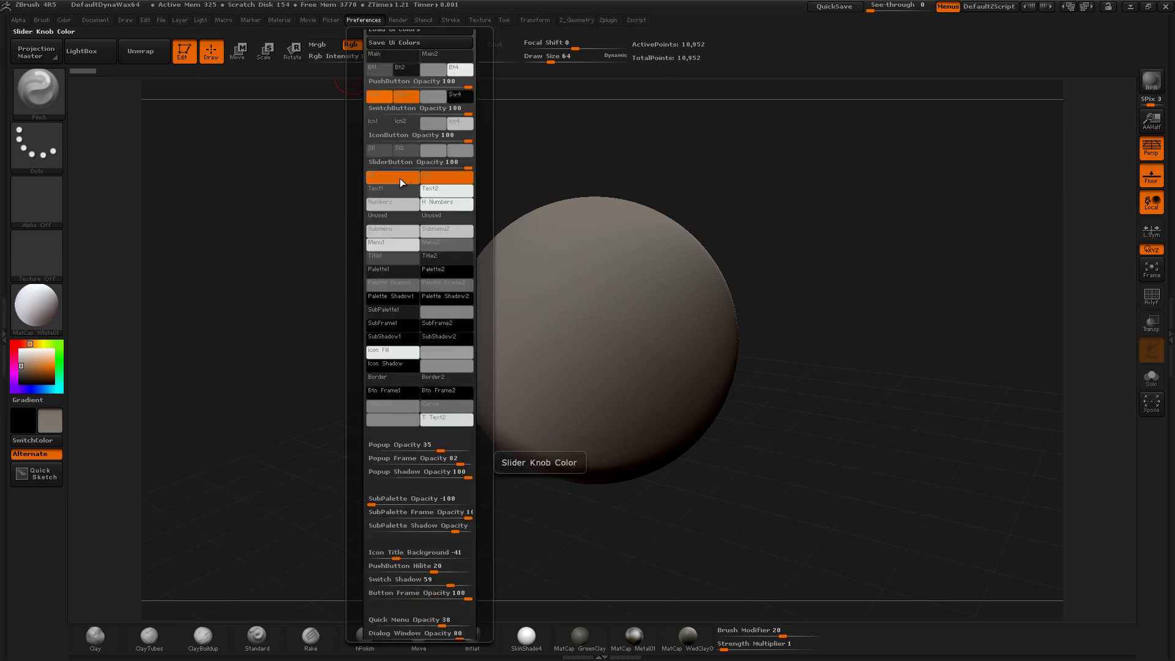
left_click(379, 98)
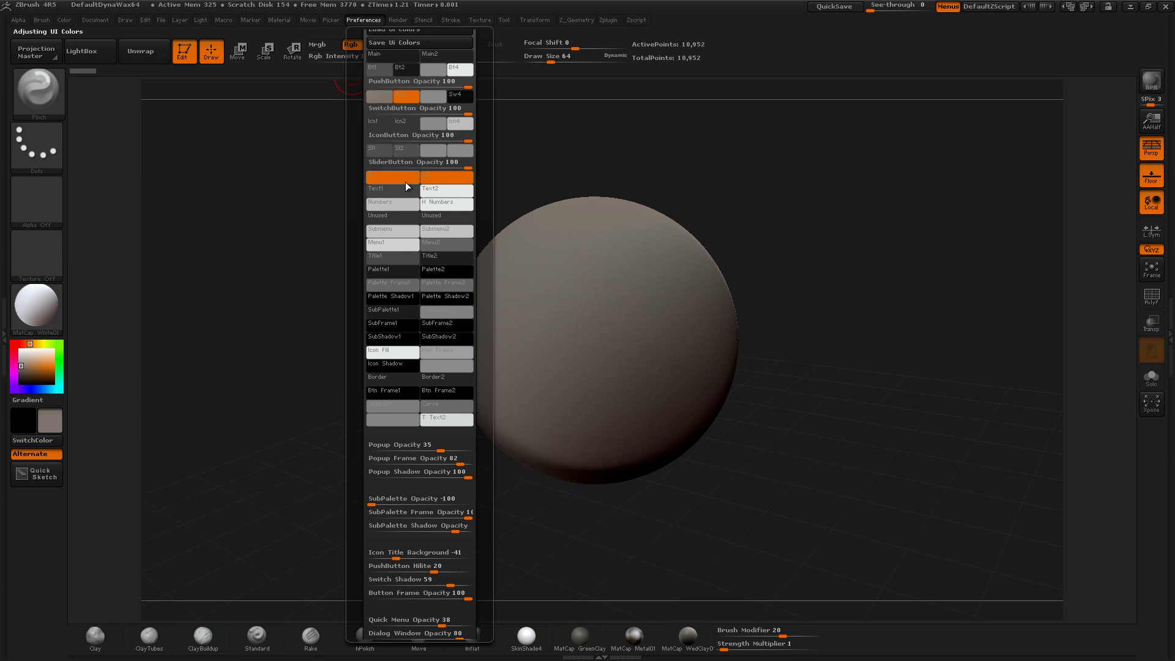